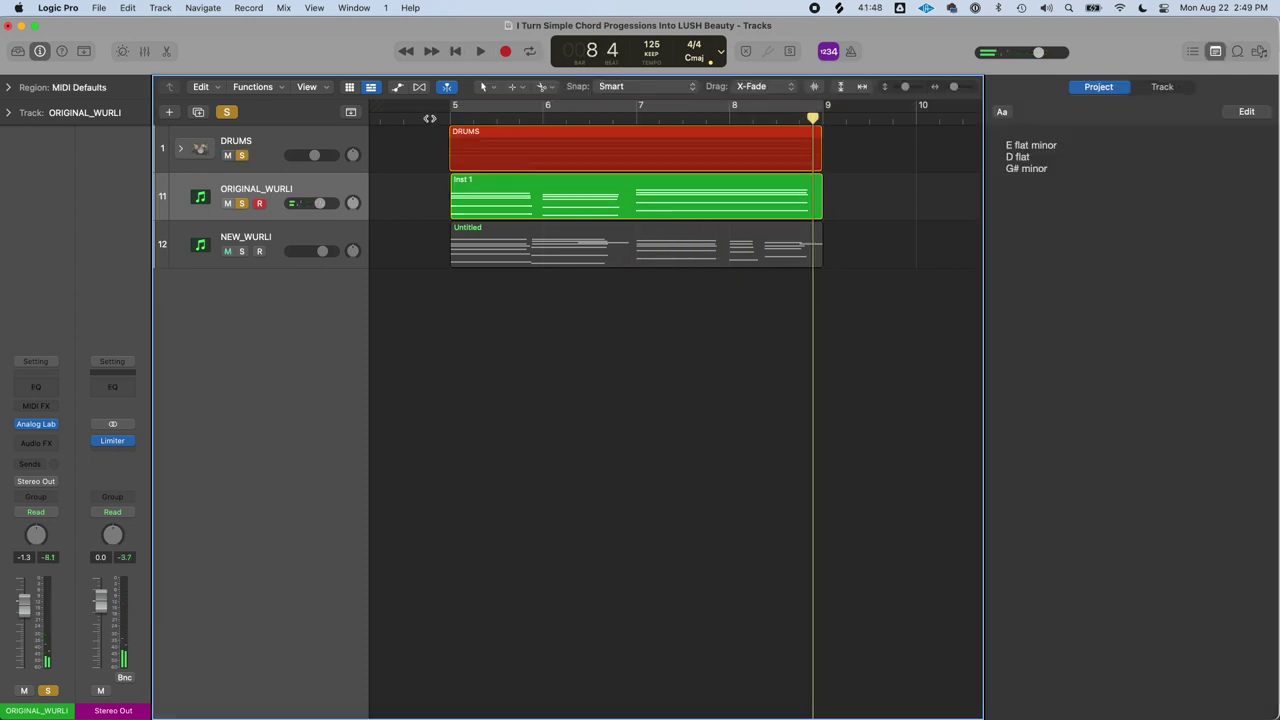
Move the playhead back to the start of bar 5.
{"action": "left_click", "coordinate": [450, 115]}
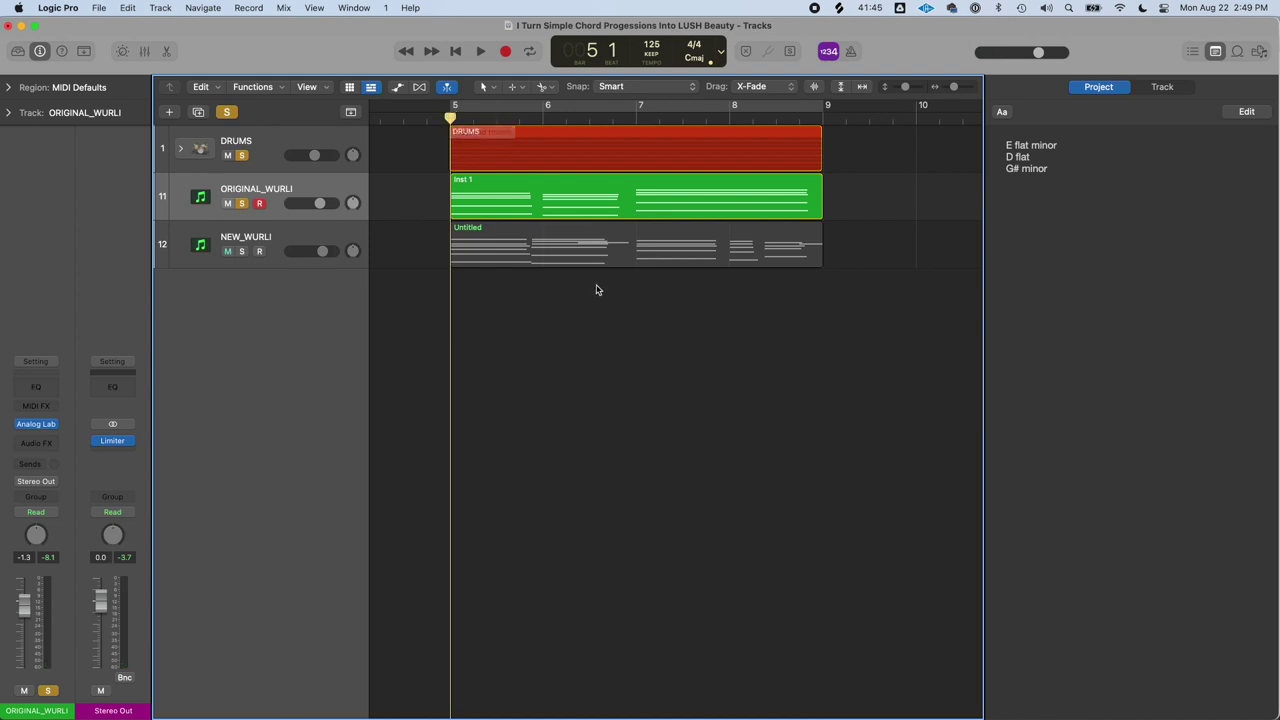
Play the progression from bar 5, stop it, and clear the selection in the project notes.
{"action": "key", "text": "space"}
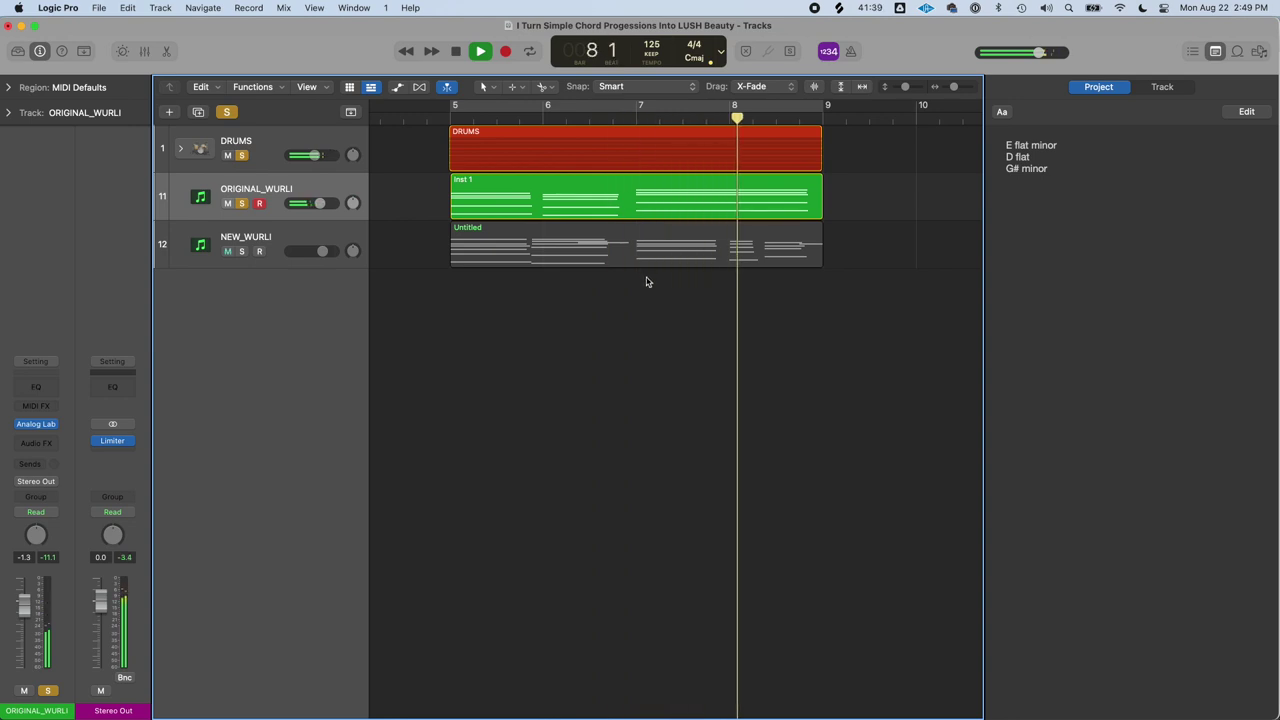
{"action": "key", "text": "space"}
{"action": "left_click_drag", "start_coordinate": [1079, 193], "coordinate": [986, 155]}
{"action": "left_click", "coordinate": [1097, 190]}
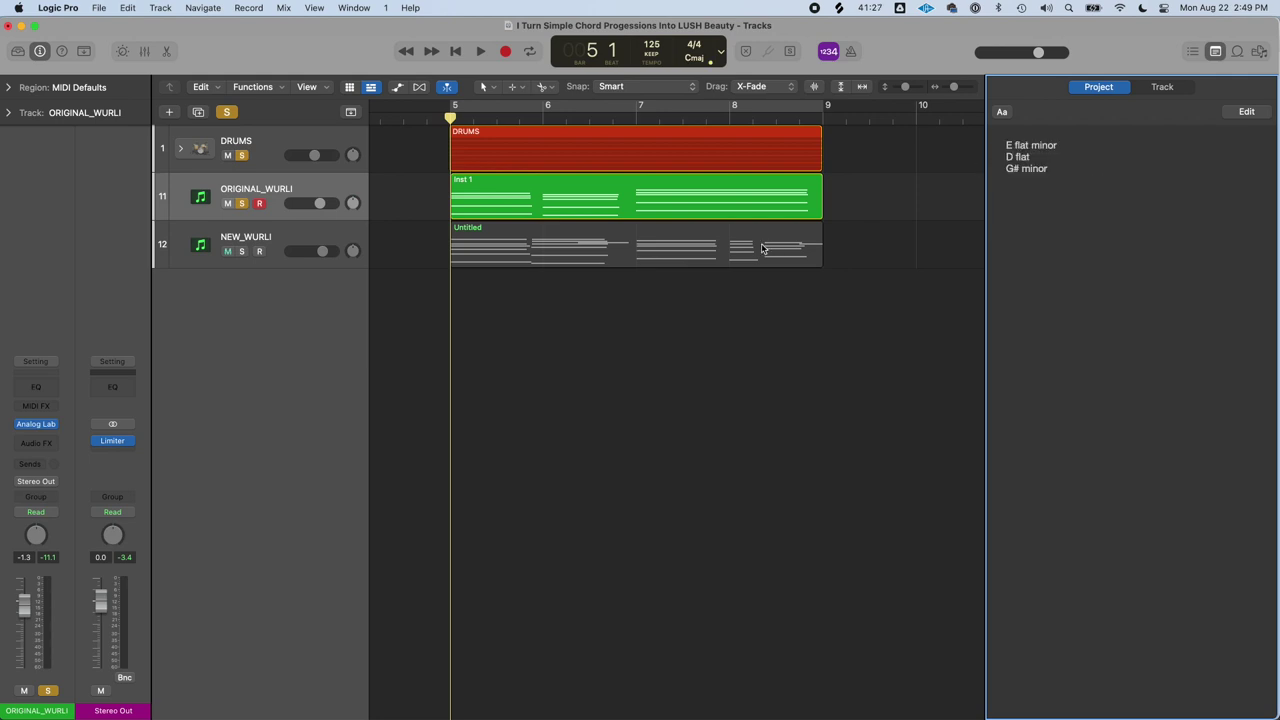
Solo NEW_WURLI instead of ORIGINAL_WURLI and play its Untitled part through to bar 9.
{"action": "left_click", "coordinate": [574, 259]}
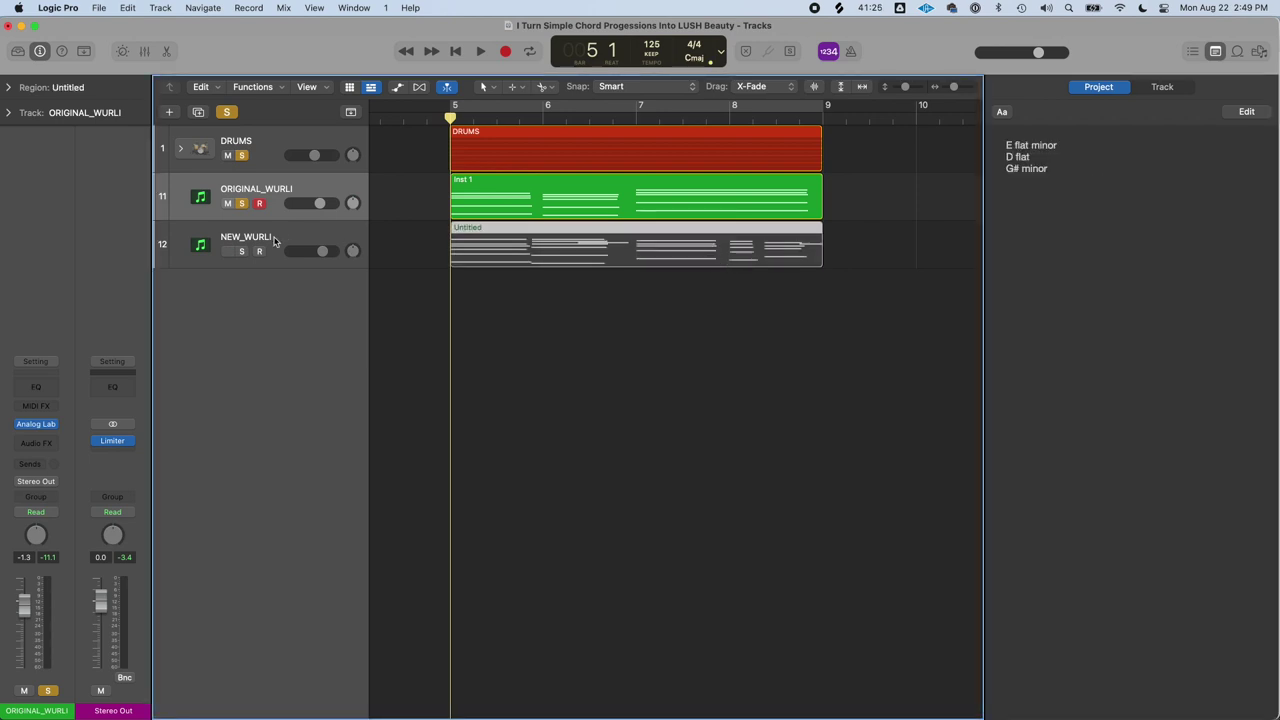
{"action": "left_click", "coordinate": [240, 251]}
{"action": "left_click", "coordinate": [241, 203]}
{"action": "key", "text": "space"}
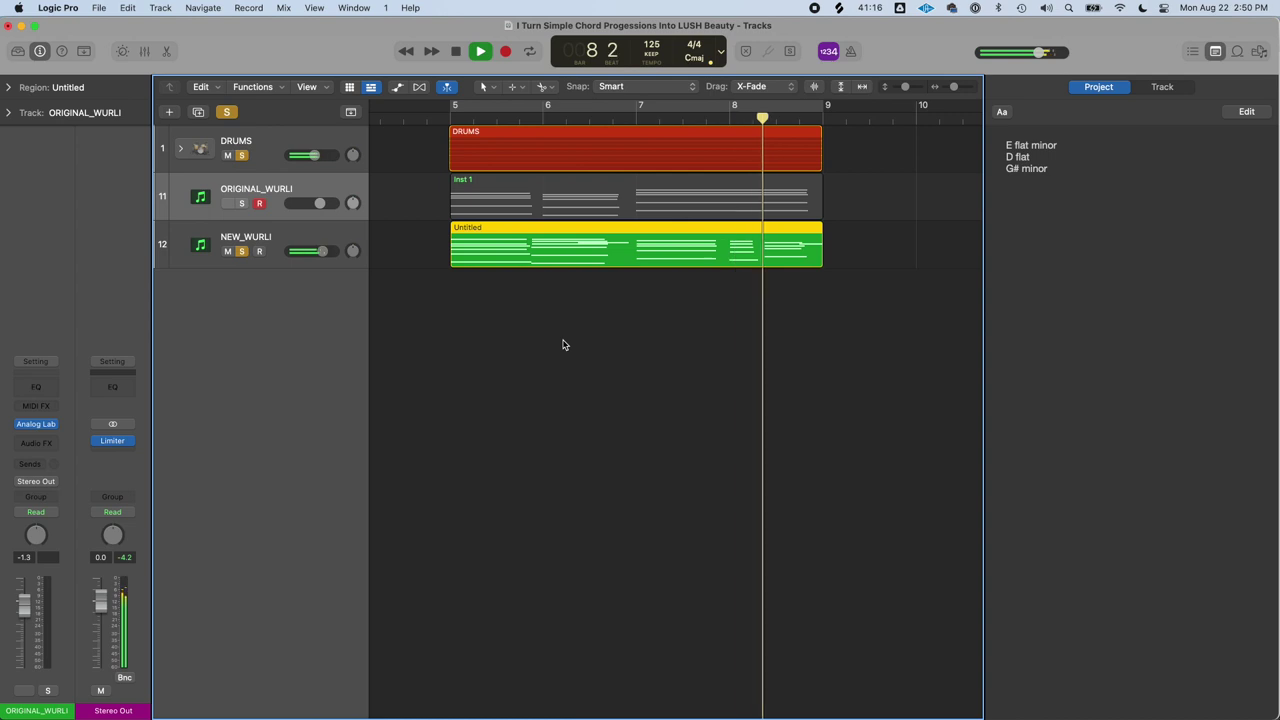
{"action": "key", "text": "space"}
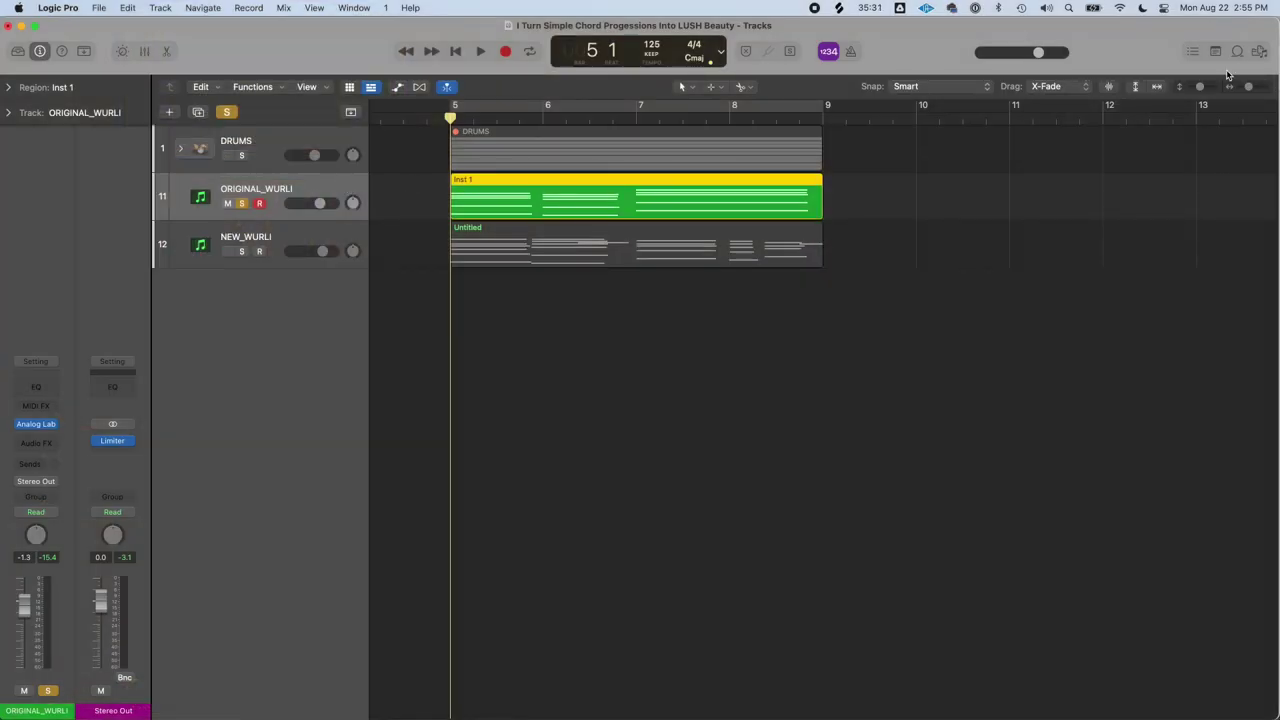
Correct 'G#minor' to 'G# minor' in the project notes.
{"action": "left_click", "coordinate": [1215, 52]}
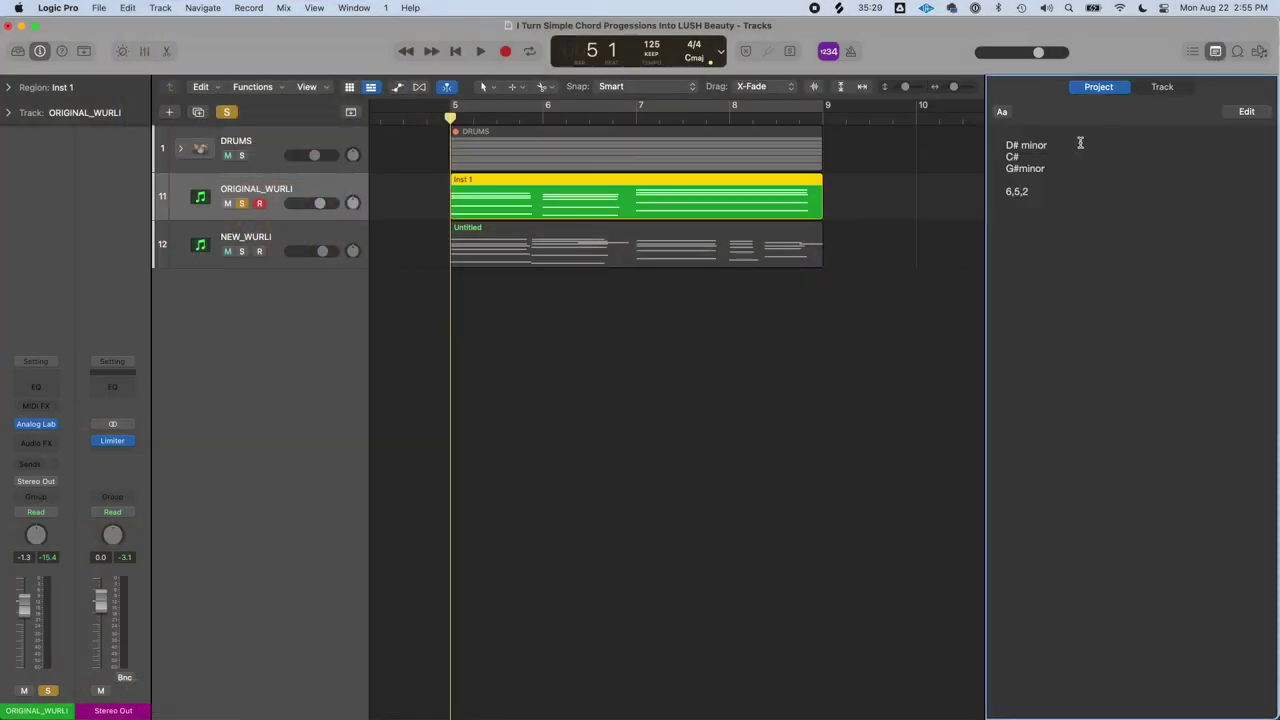
{"action": "double_click", "coordinate": [1020, 170]}
{"action": "key", "text": "Left"}
{"action": "key", "text": "Right"}
{"action": "key", "text": "Right"}
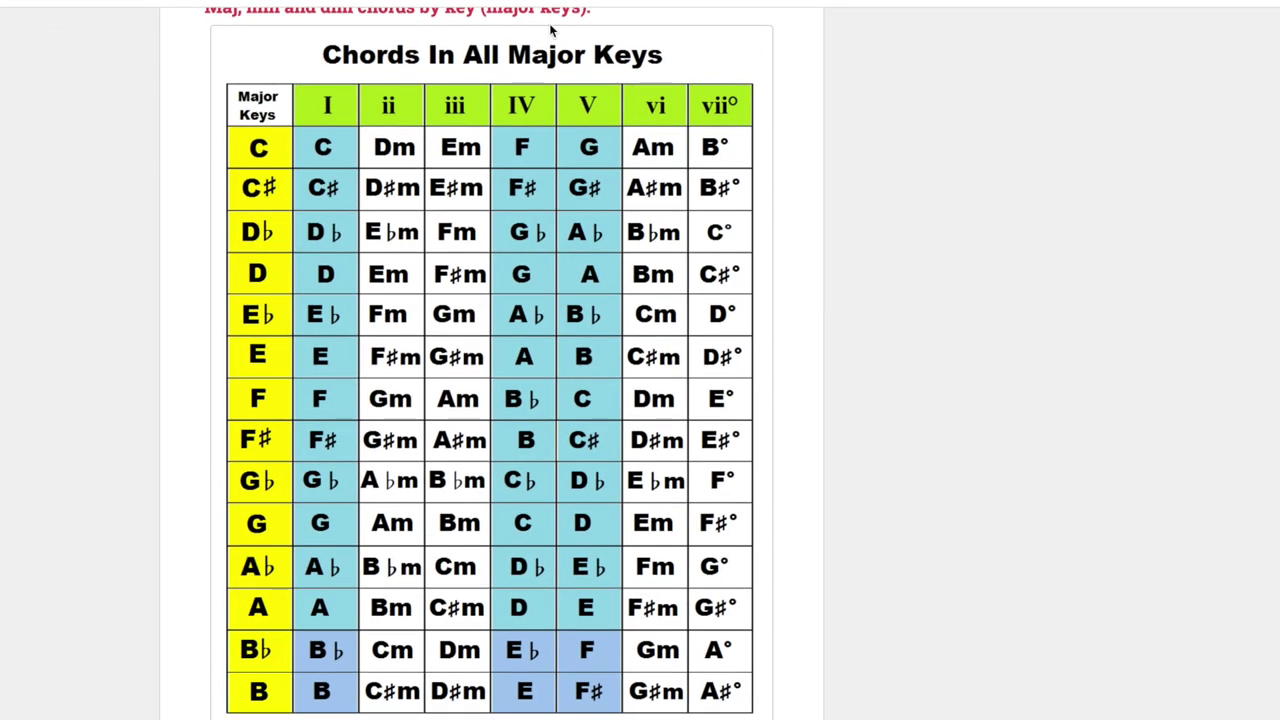
Scroll the chord guide from the major-key chart down toward the minor-key chart.
{"action": "scroll", "coordinate": [308, 296], "scroll_direction": "down", "scroll_amount": 15}
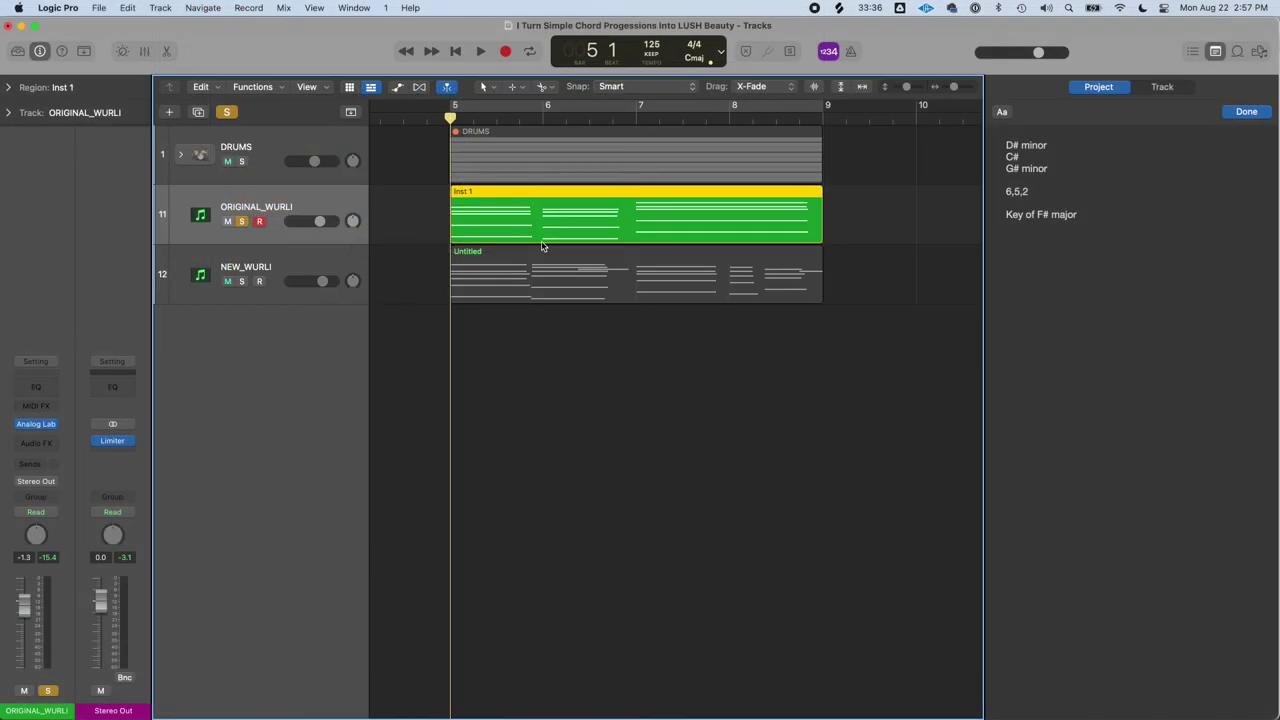
Open the Inst 1 region in the Piano Roll, select the first chord's three notes, and draw a new top note.
{"action": "double_click", "coordinate": [528, 233]}
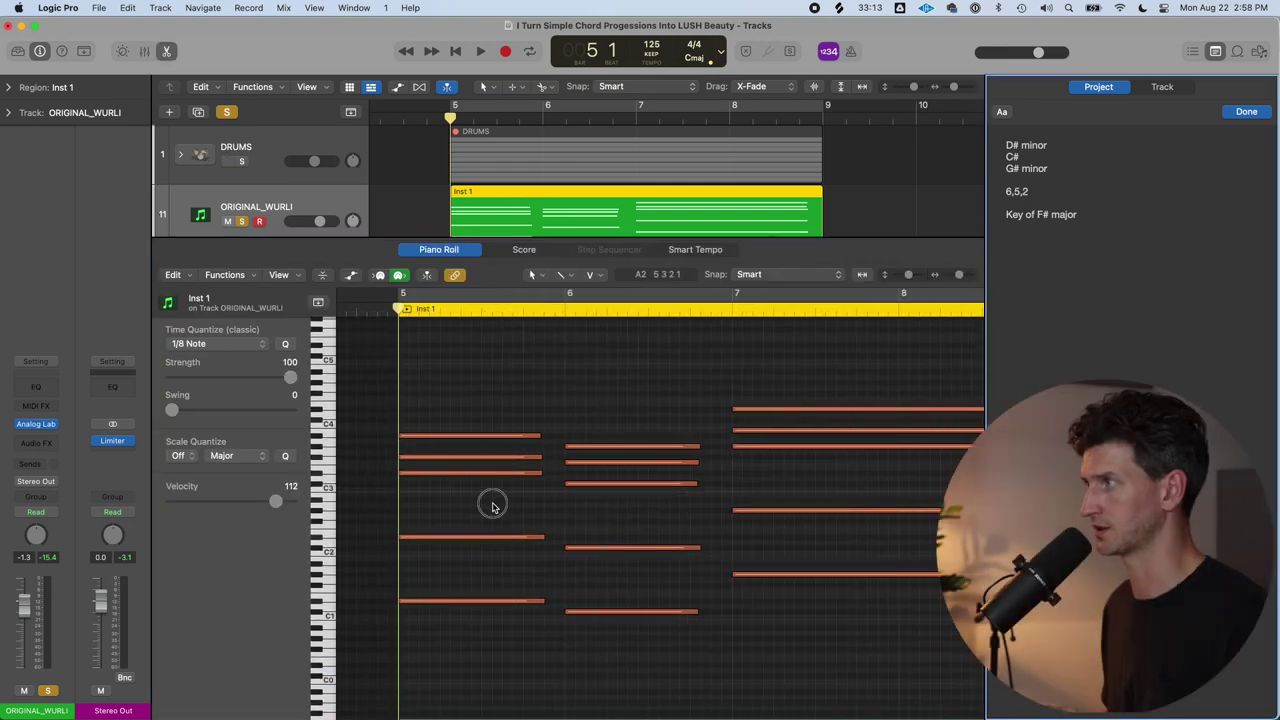
{"action": "left_click_drag", "start_coordinate": [492, 505], "coordinate": [491, 423]}
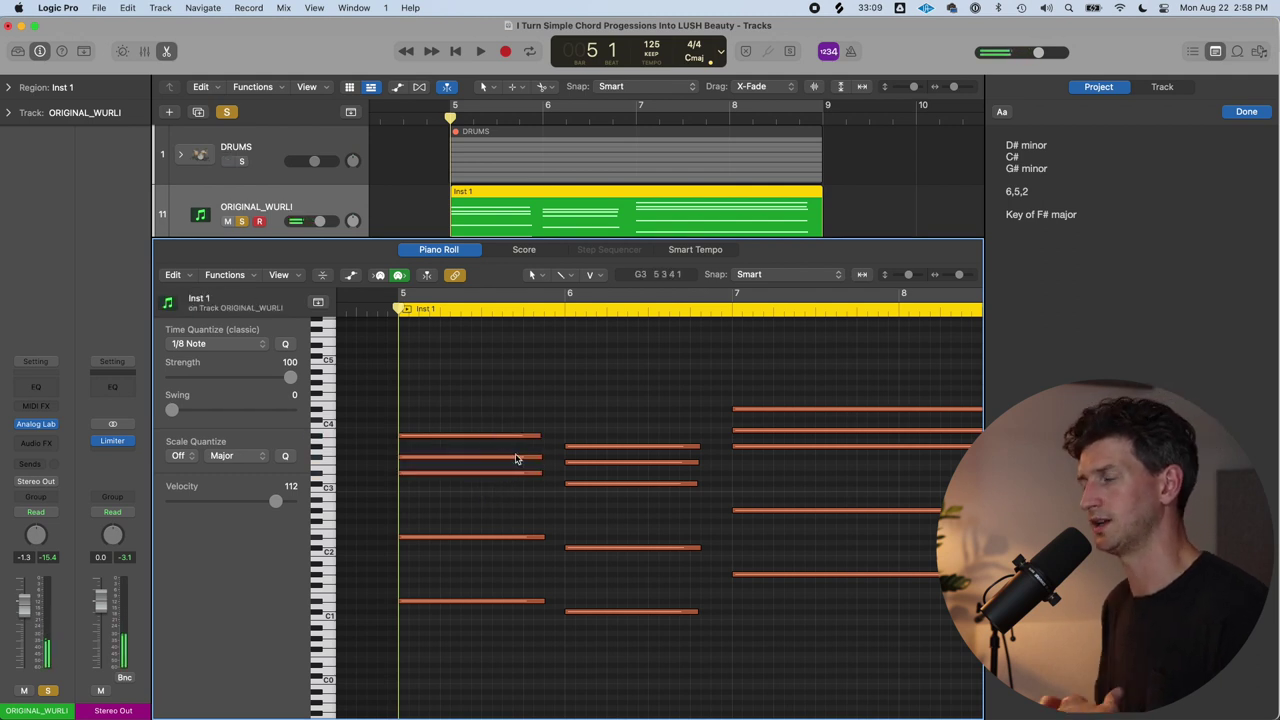
{"action": "mouse_move", "coordinate": [517, 458]}
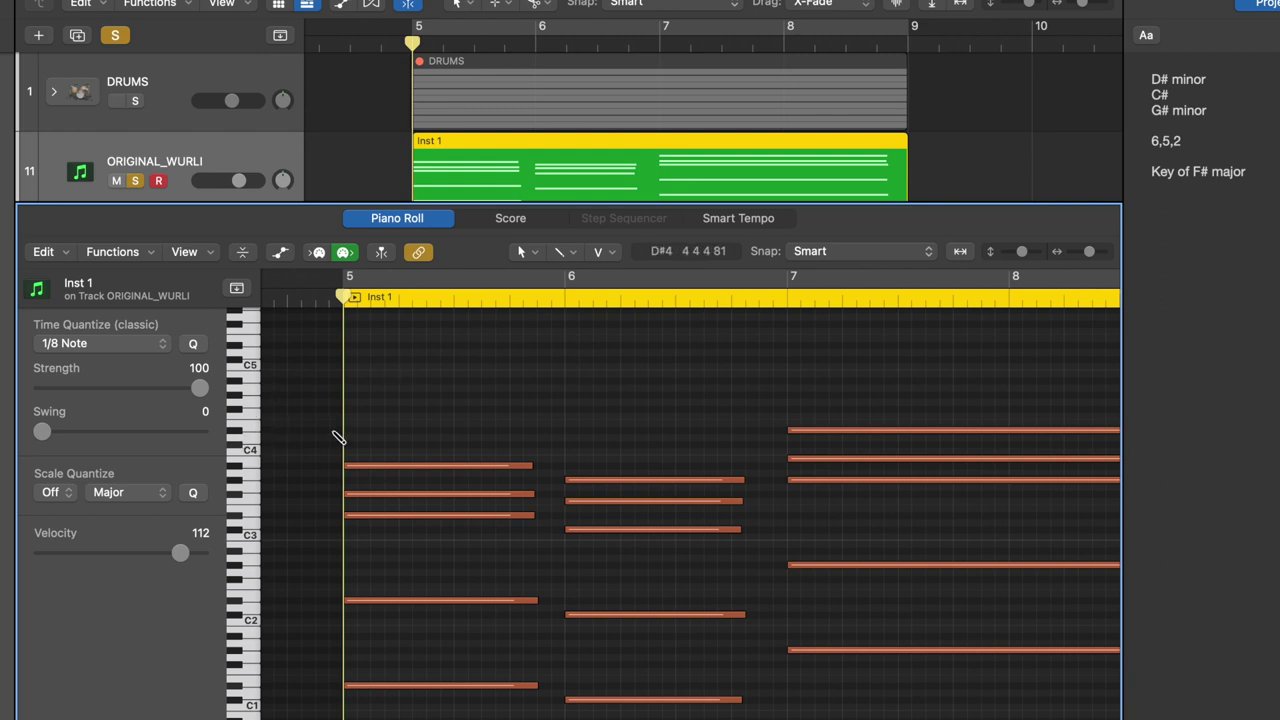
{"action": "mouse_move", "coordinate": [363, 430]}
{"action": "left_mouse_down"}
{"action": "mouse_move", "coordinate": [397, 434]}
{"action": "mouse_move", "coordinate": [386, 433]}
{"action": "mouse_move", "coordinate": [388, 478]}
{"action": "left_mouse_up"}
Audition the first chord with and without the C#4 top note, keep it, and solo NEW_WURLI.
{"action": "key", "text": "space"}
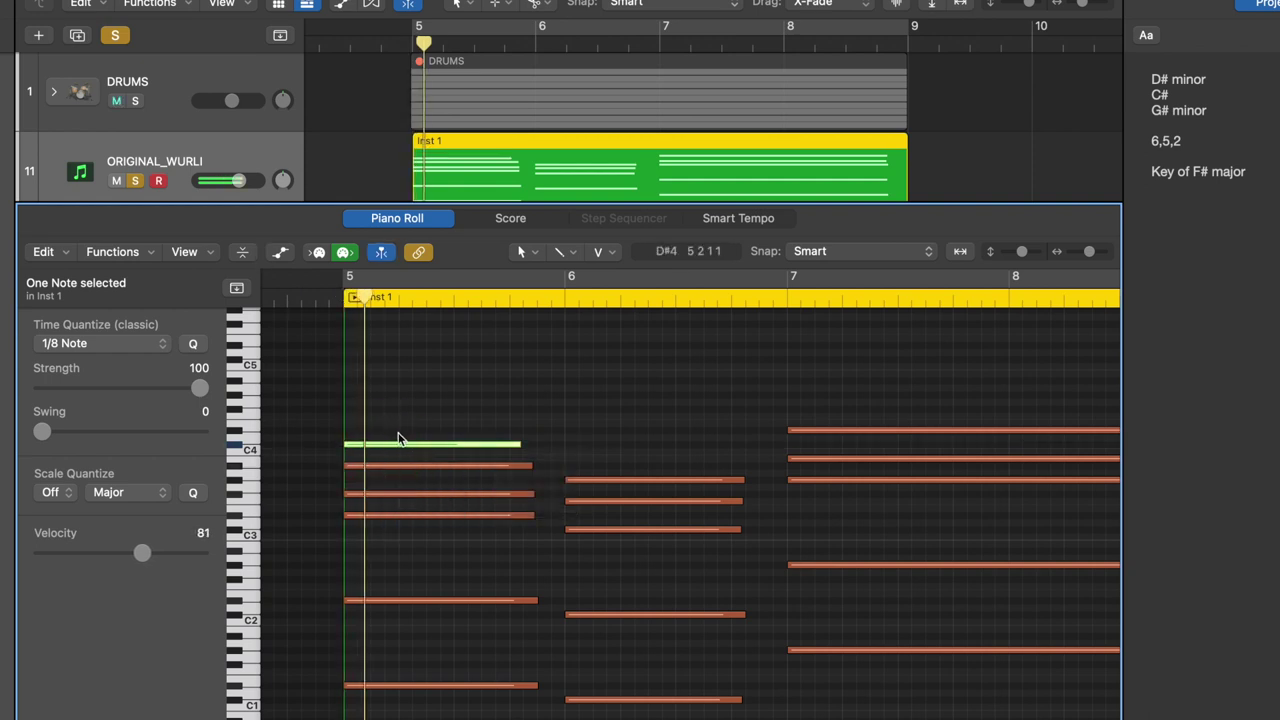
{"action": "key", "text": "space"}
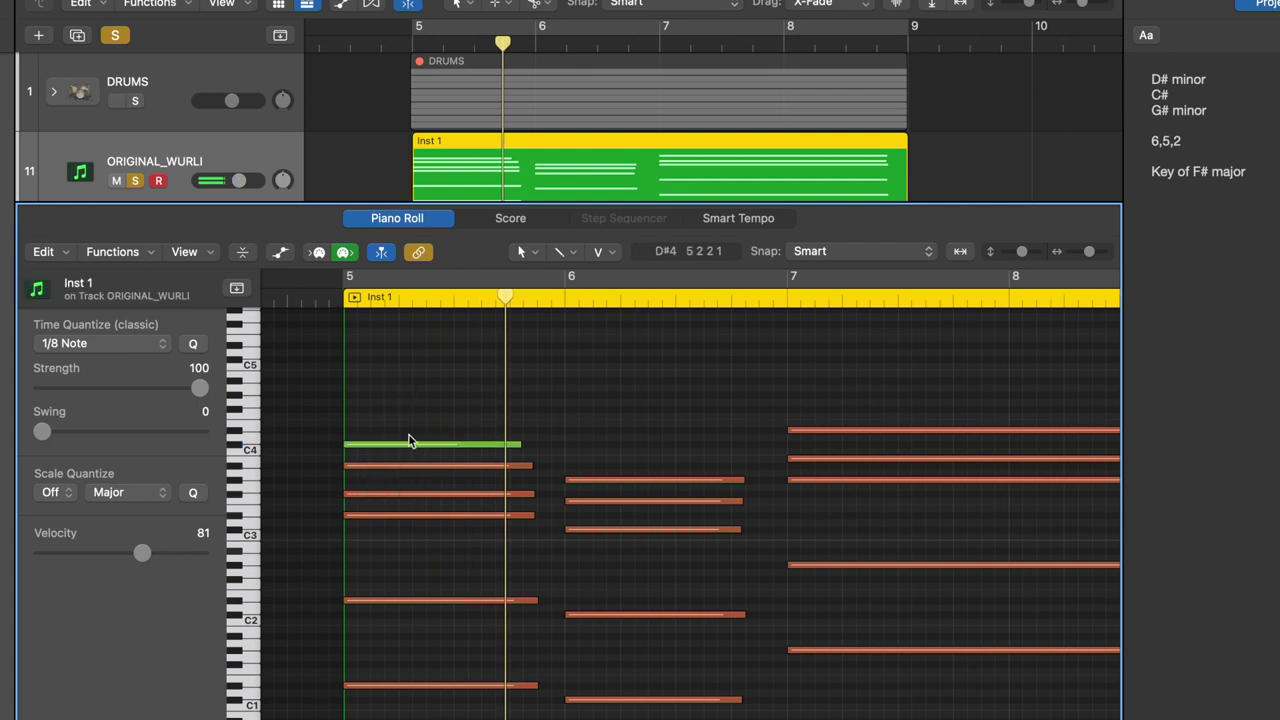
{"action": "key", "text": "Delete"}
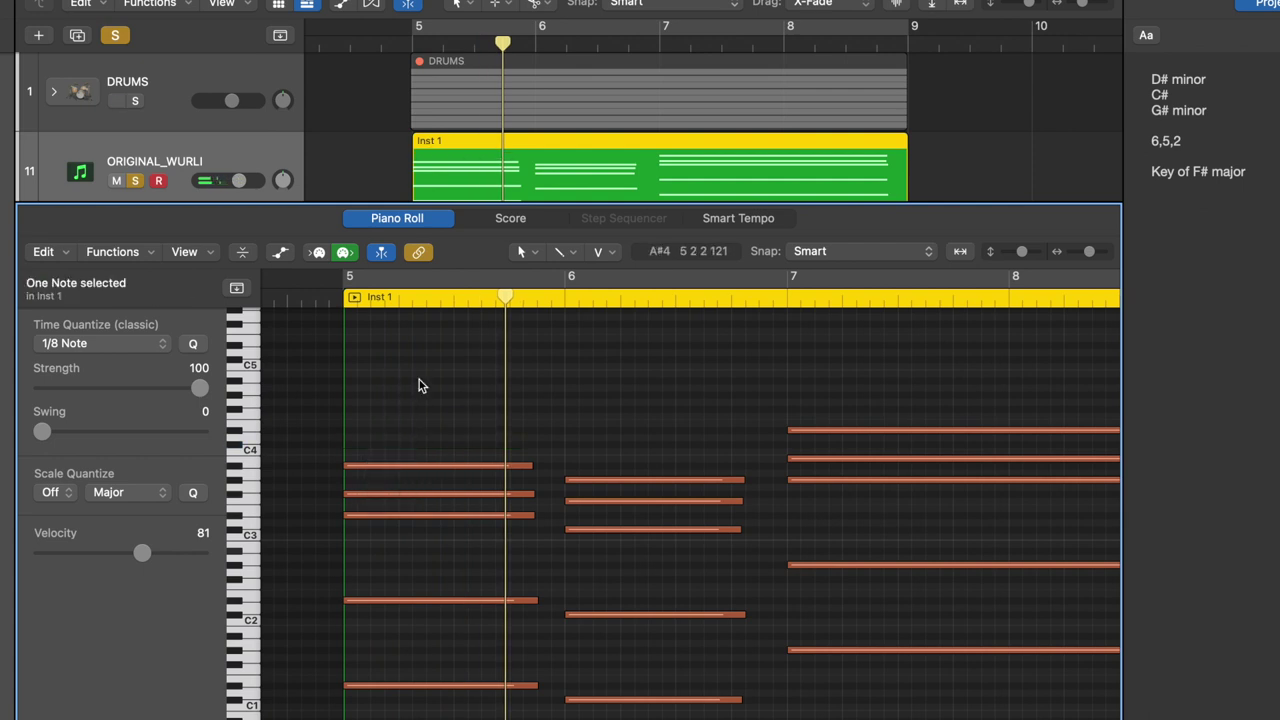
{"action": "key", "text": "space"}
{"action": "key", "text": "space"}
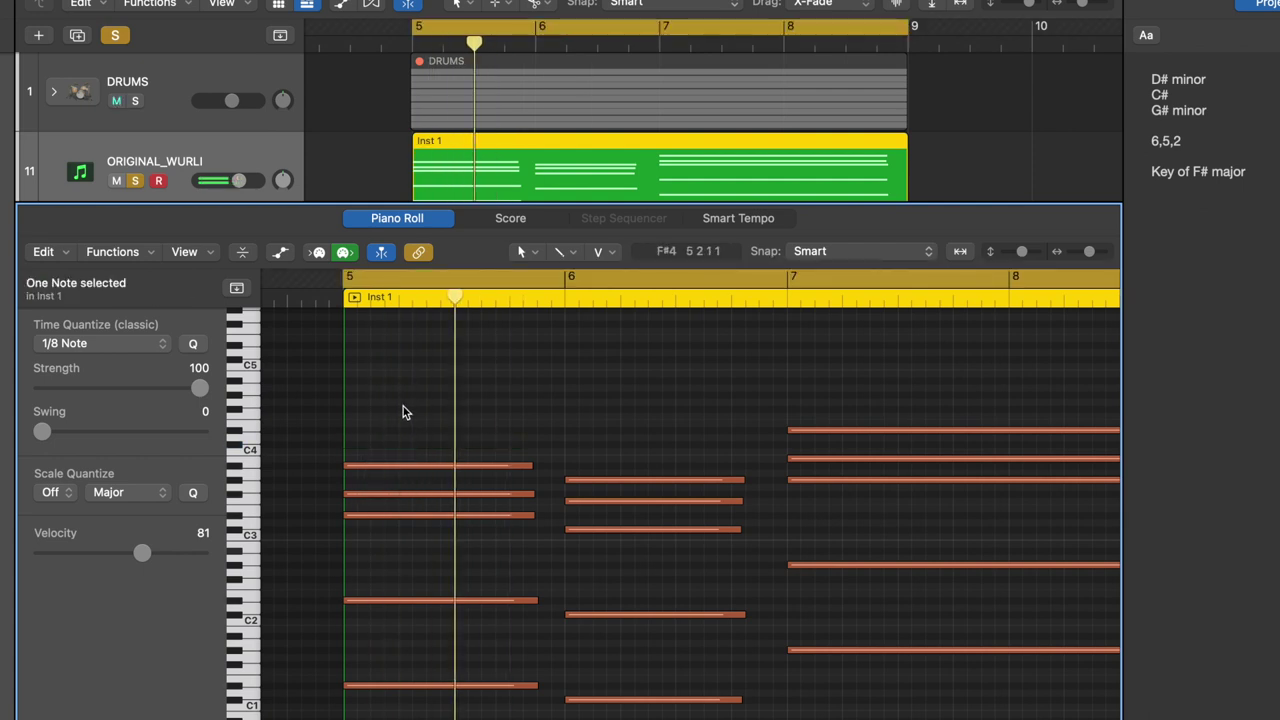
{"action": "key", "text": "super+z"}
{"action": "key", "text": "space"}
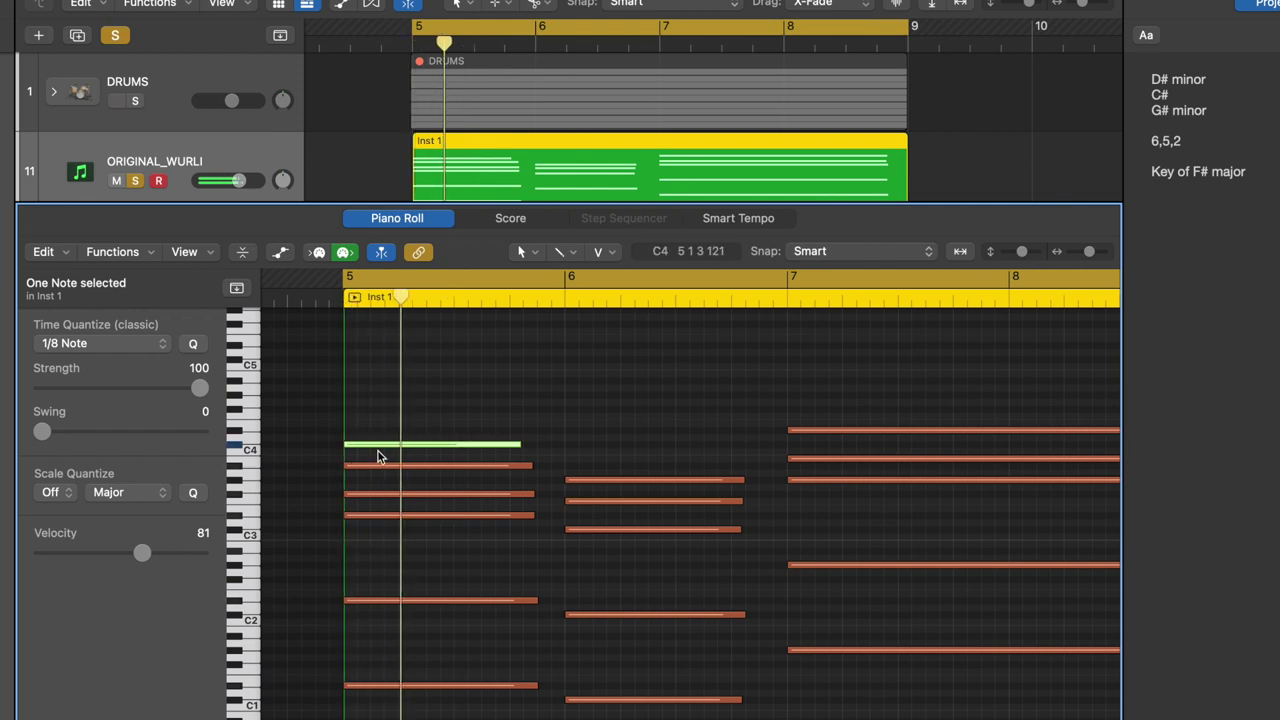
{"action": "key", "text": "space"}
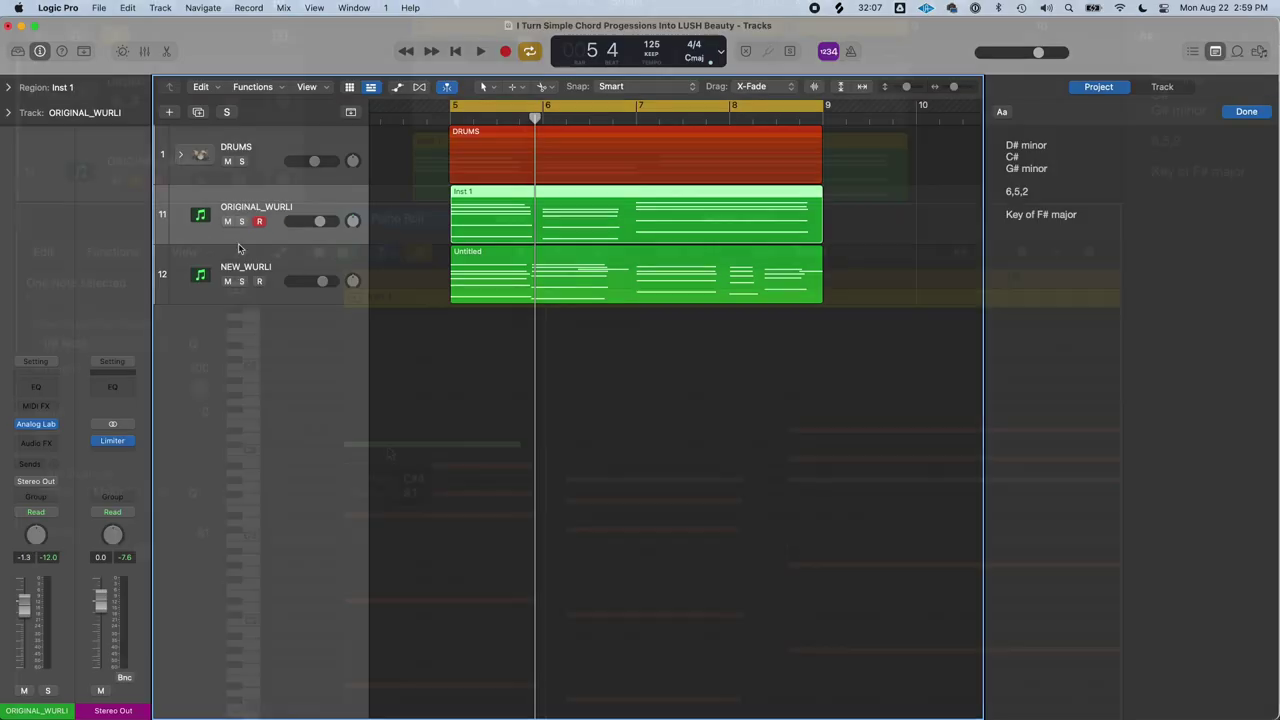
{"action": "left_click", "coordinate": [241, 281]}
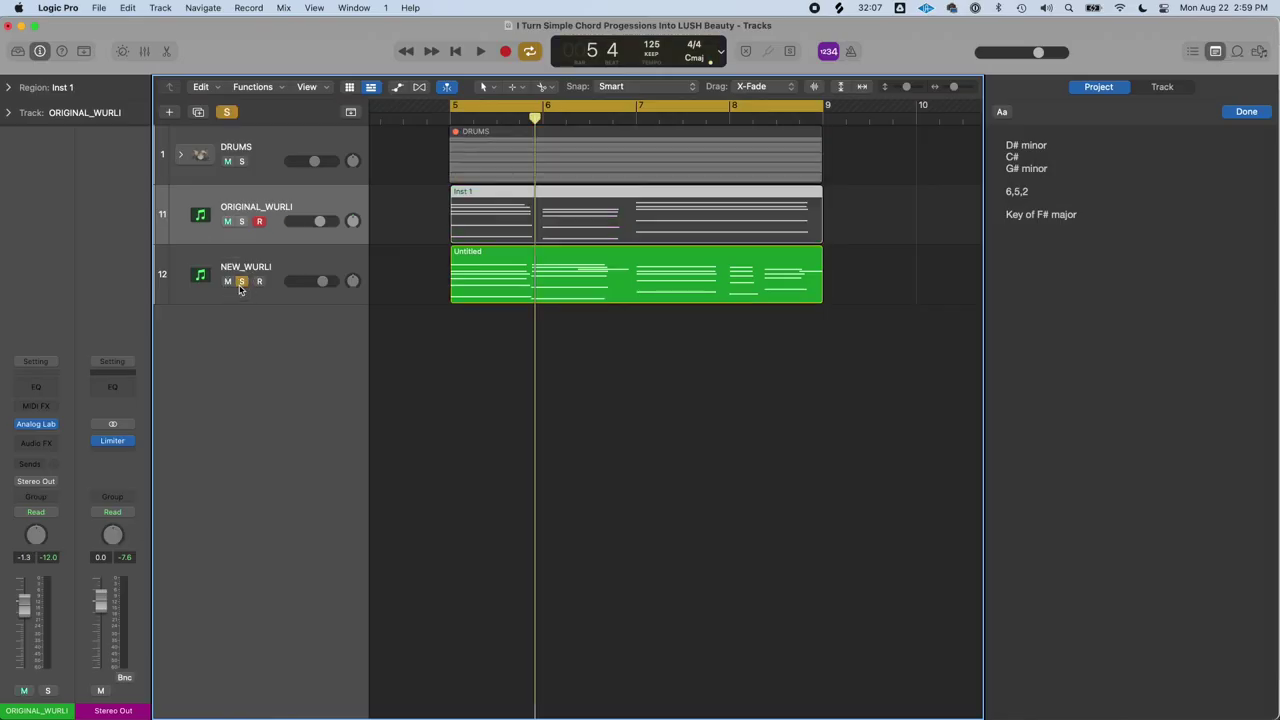
View NEW_WURLI's Untitled region notes and select its C#4 note at bar 5.
{"action": "left_click", "coordinate": [489, 295]}
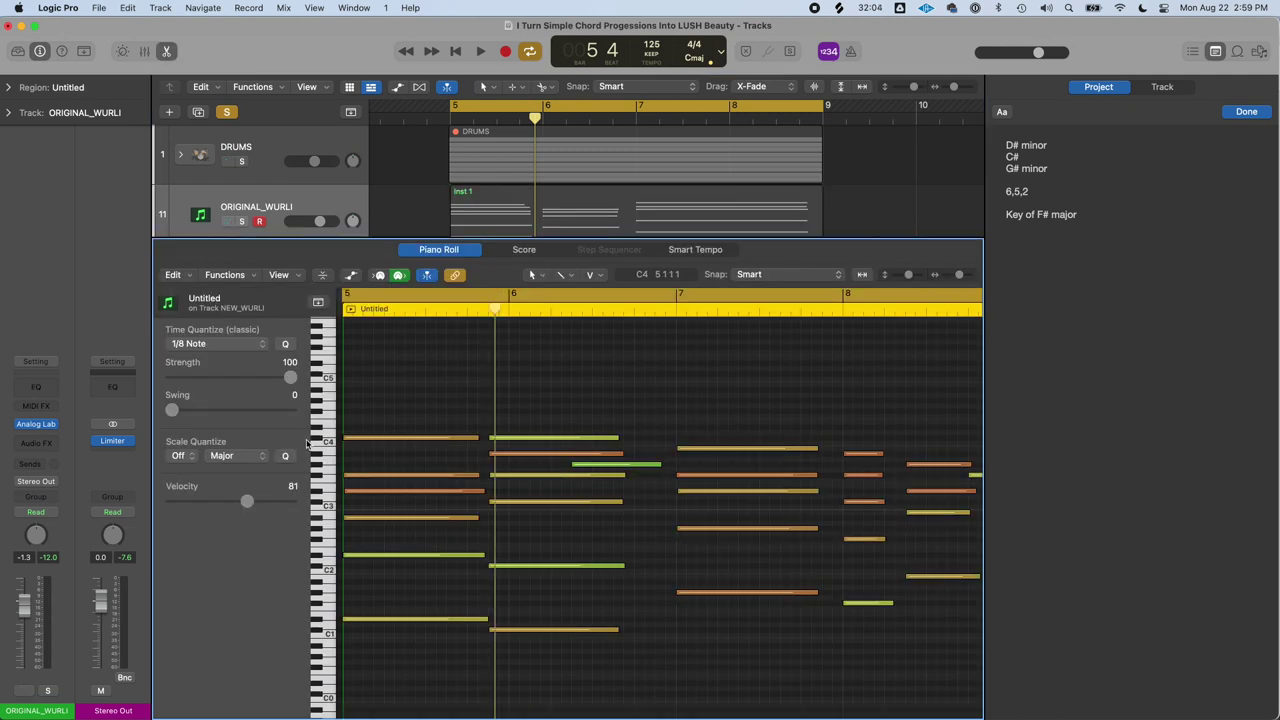
{"action": "left_click", "coordinate": [373, 440]}
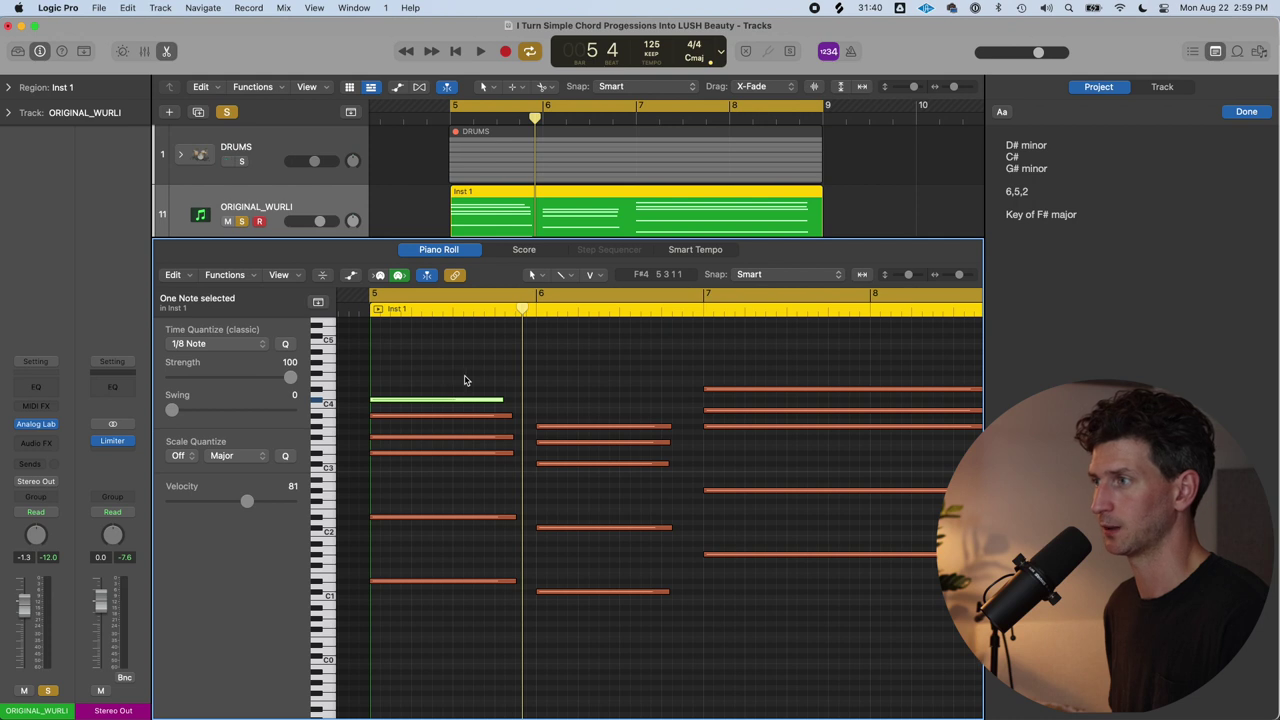
Try the first chord's top note an octave lower, audition it, then raise it back.
{"action": "left_click", "coordinate": [430, 404]}
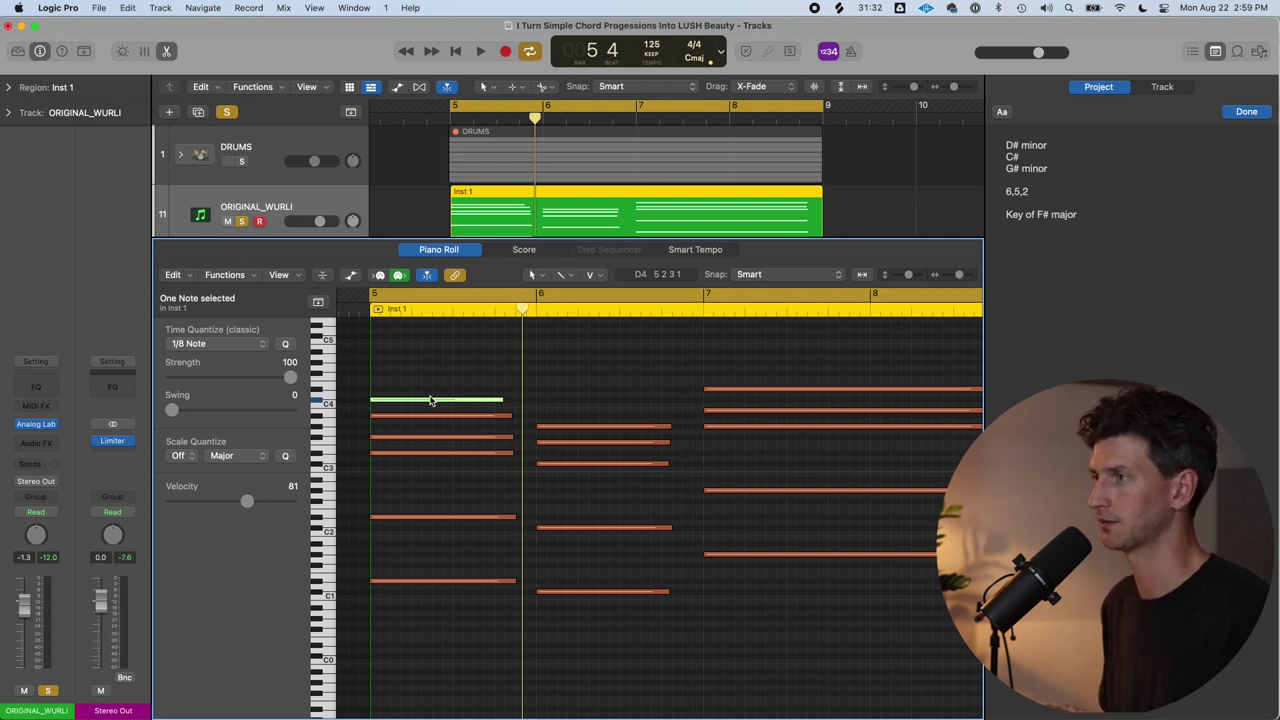
{"action": "key", "text": "shift+alt+Down"}
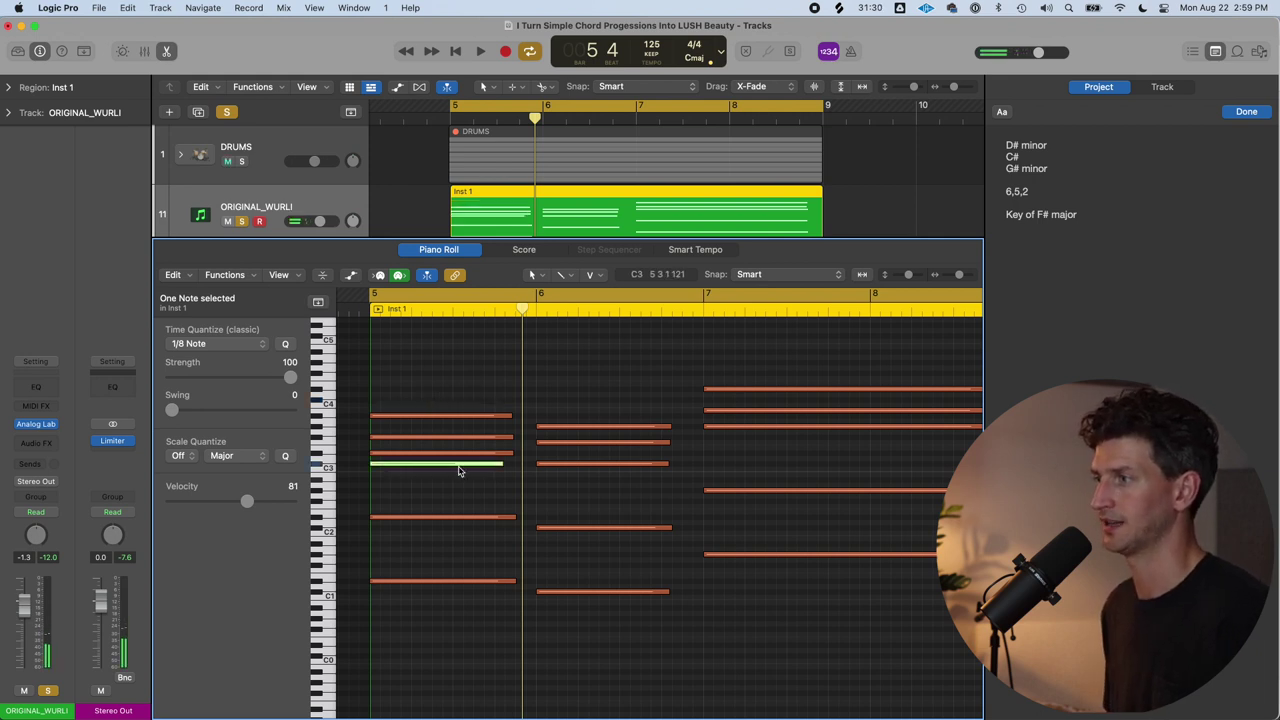
{"action": "key", "text": "space"}
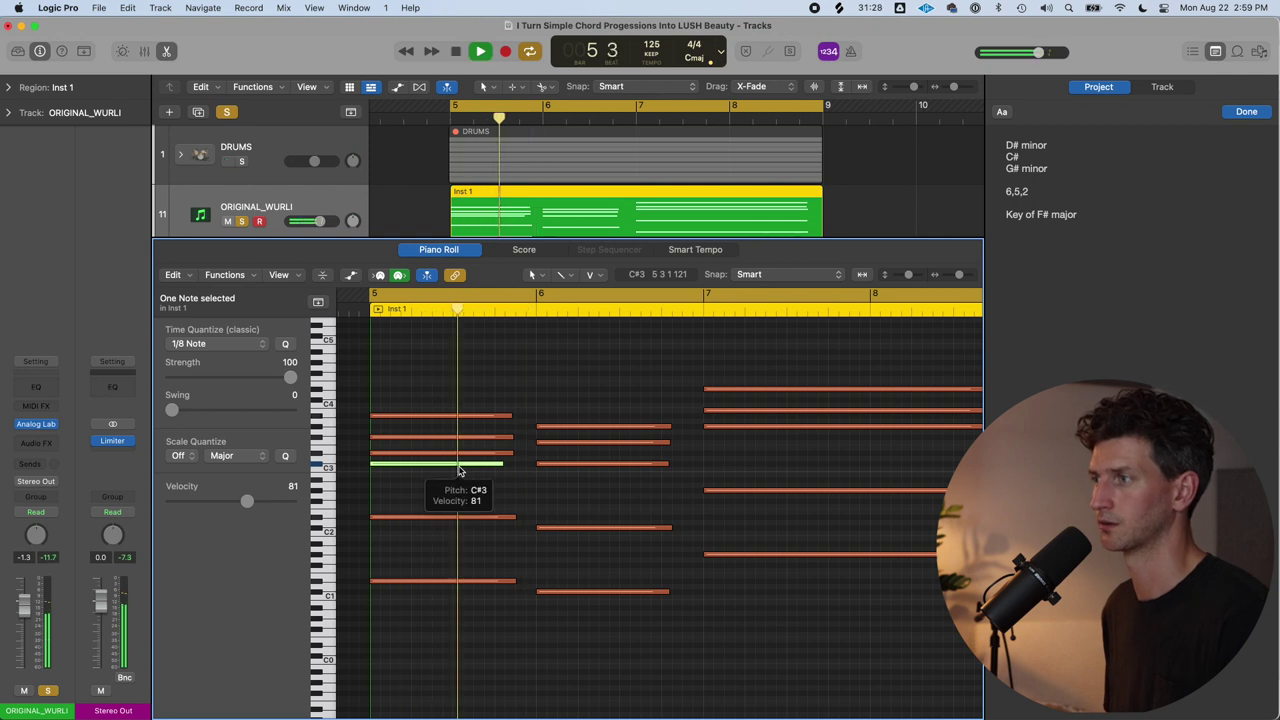
{"action": "key", "text": "space"}
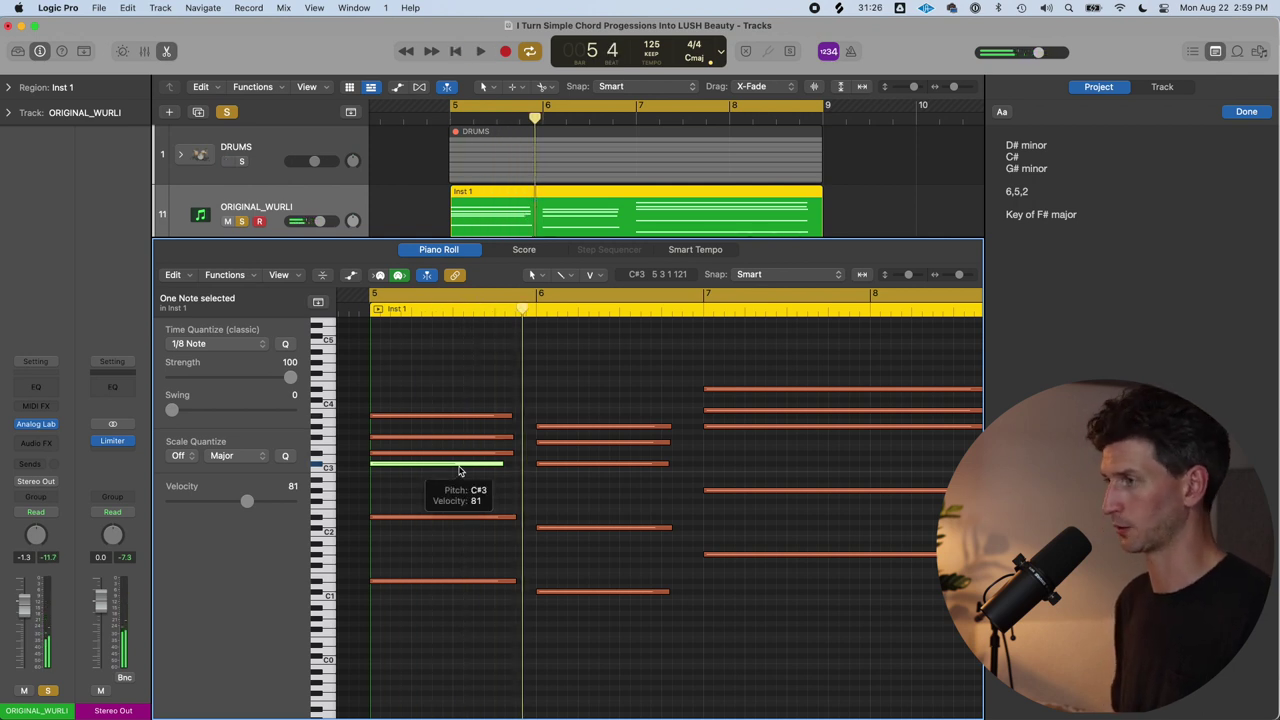
{"action": "key", "text": "alt+shift+Up"}
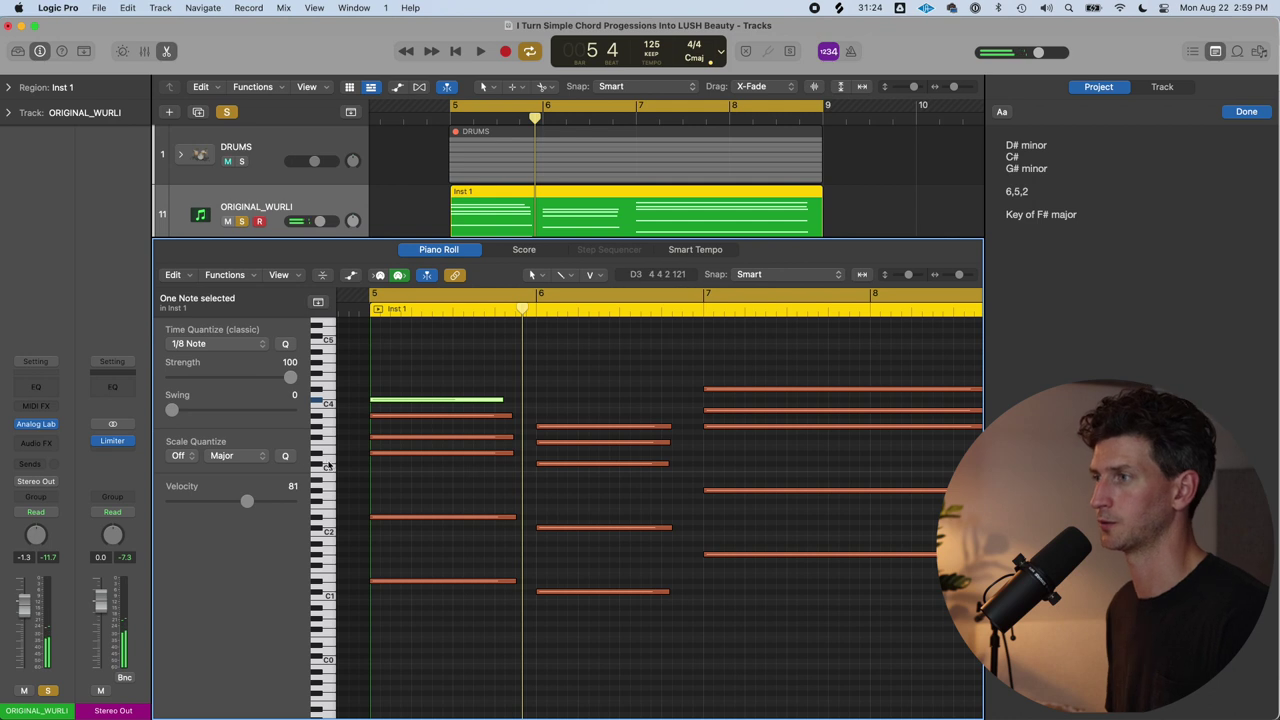
Drop the A#3 and another first-chord note down an octave and audition the new voicing.
{"action": "left_click", "coordinate": [423, 418]}
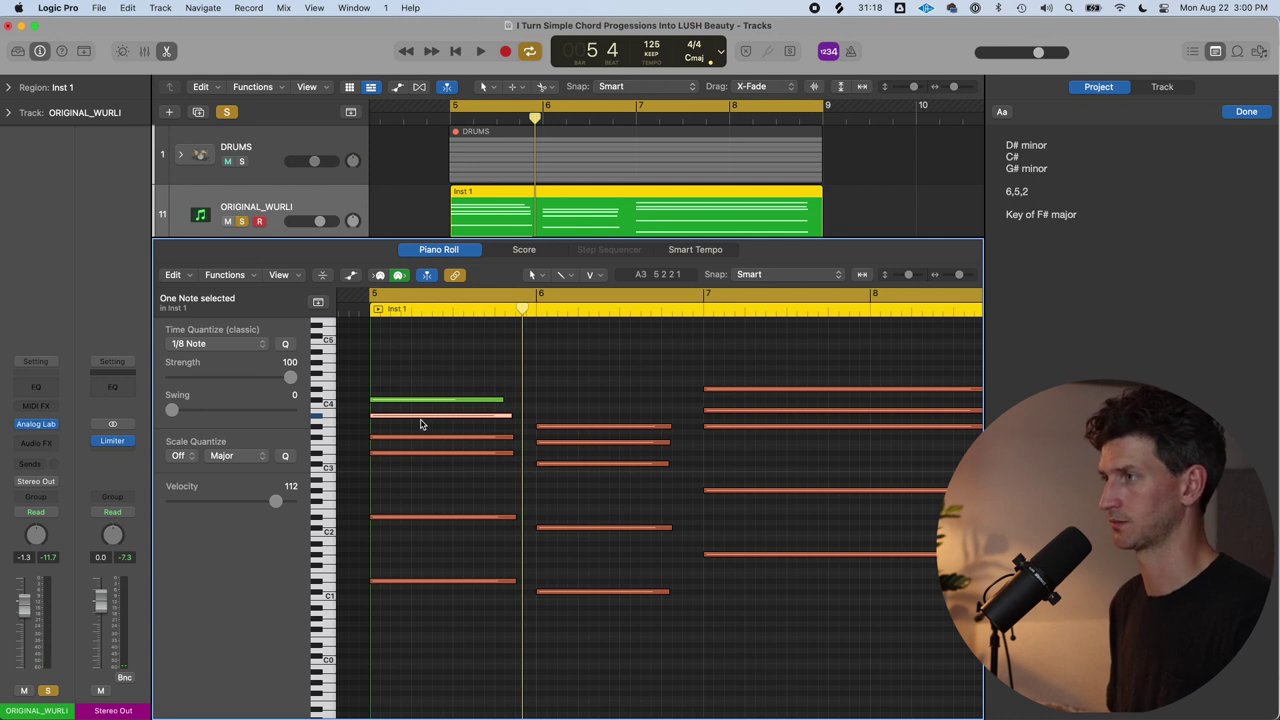
{"action": "key", "text": "alt+shift+Down"}
{"action": "key", "text": "space"}
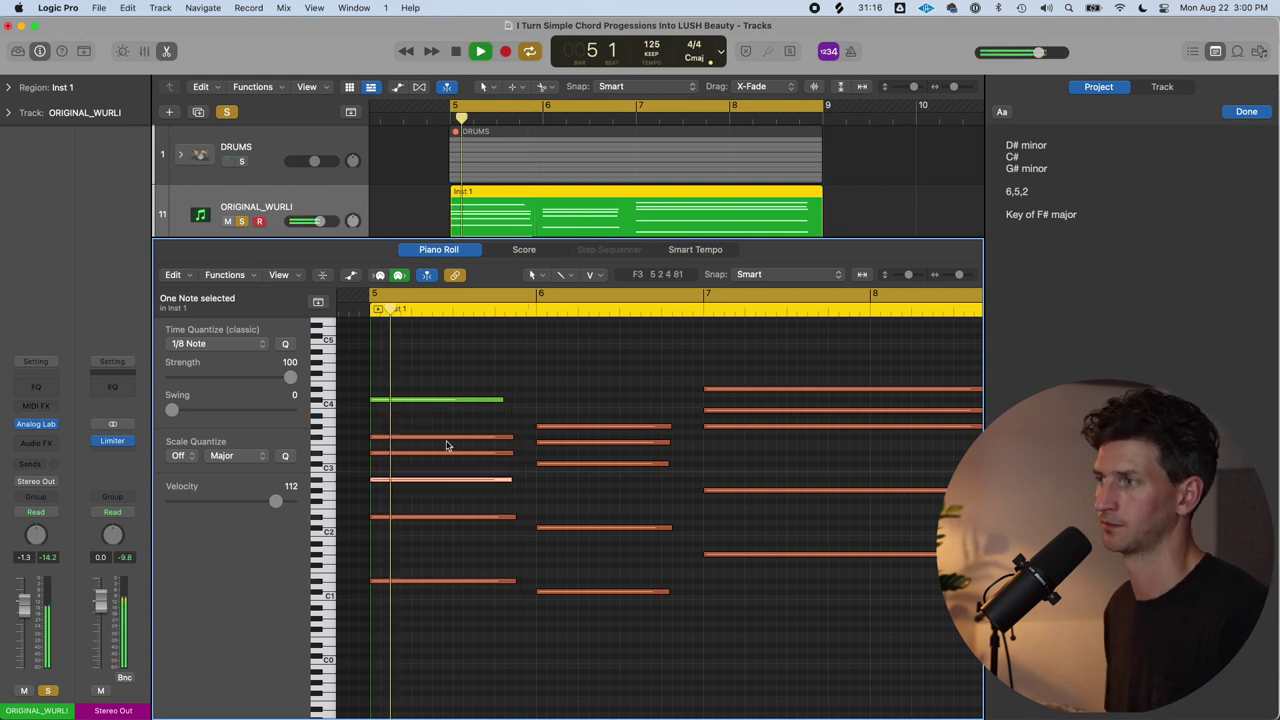
{"action": "key", "text": "space"}
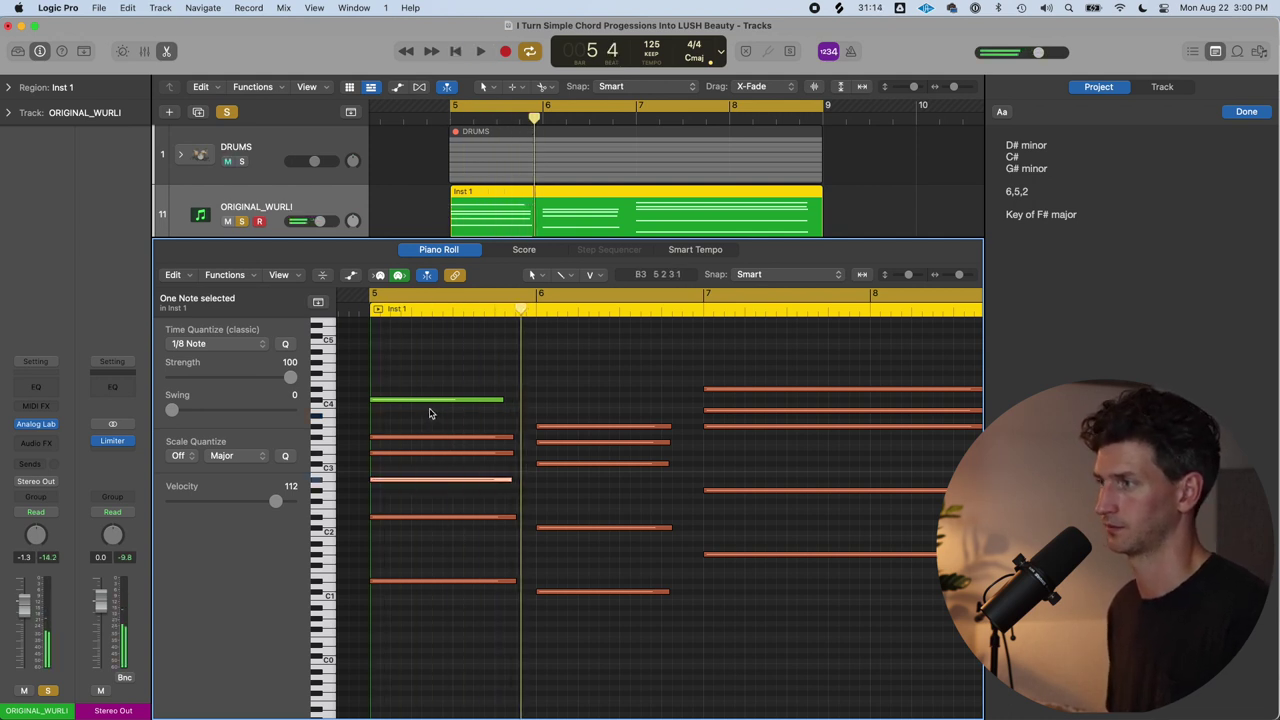
{"action": "left_click", "coordinate": [423, 438]}
{"action": "key", "text": "alt+shift+Down"}
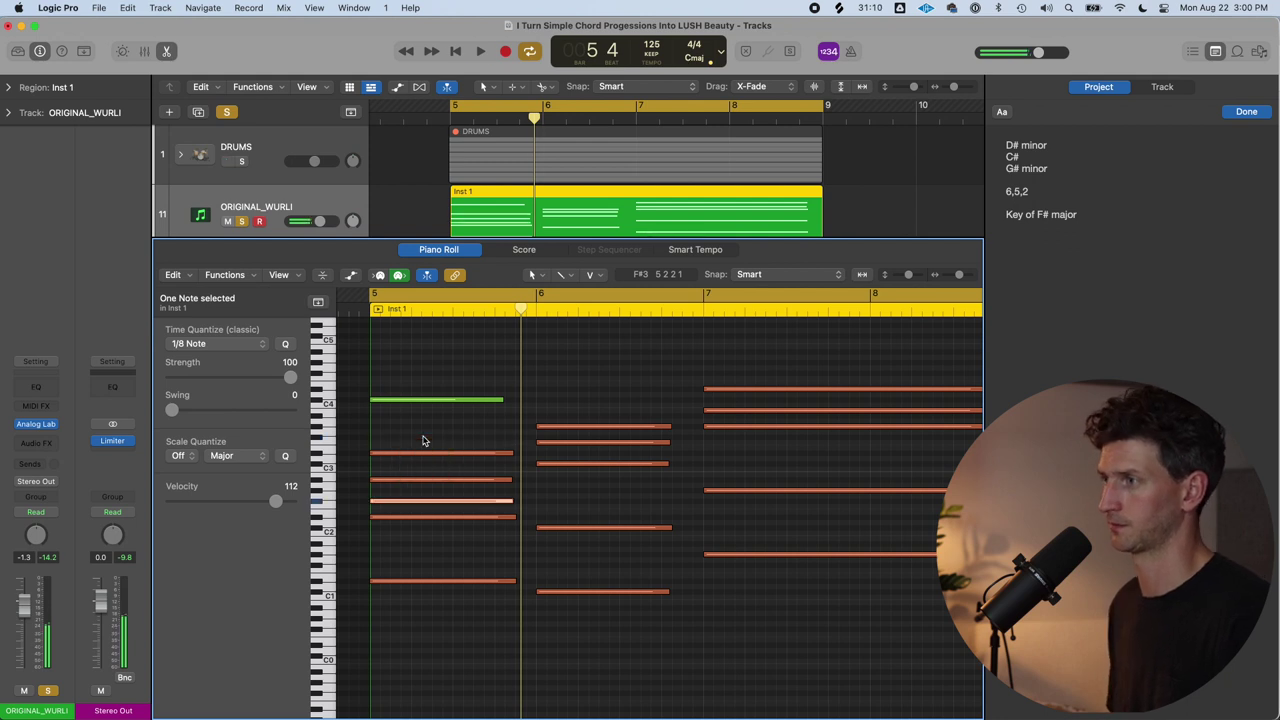
{"action": "key", "text": "space"}
{"action": "key", "text": "space"}
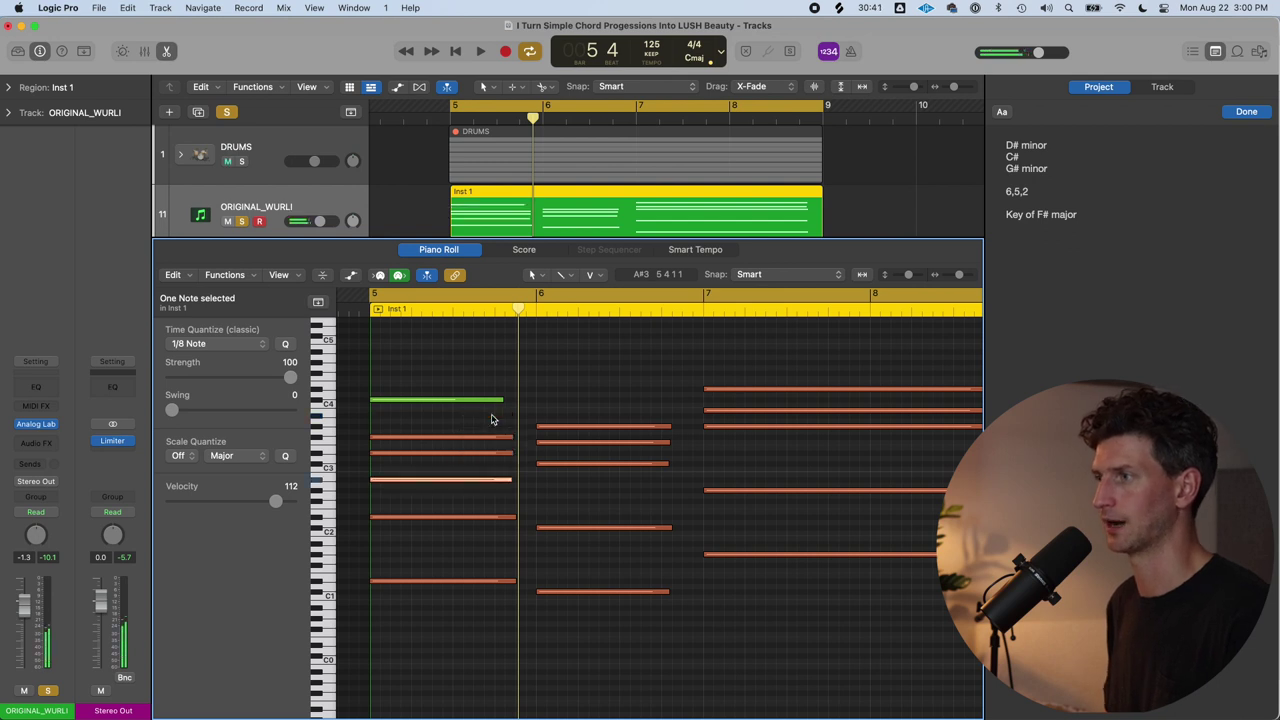
Drop the second chord's upper note an octave and play back the revoiced progression.
{"action": "left_click", "coordinate": [559, 427]}
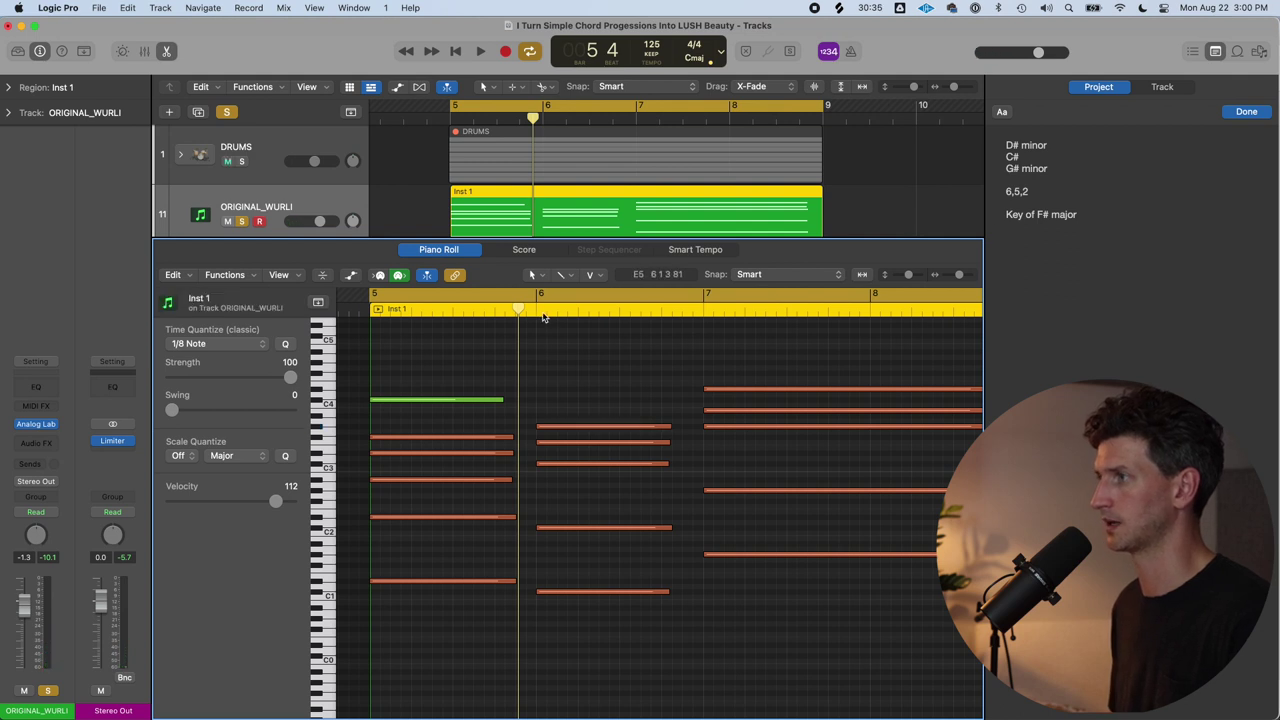
{"action": "left_click", "coordinate": [583, 427]}
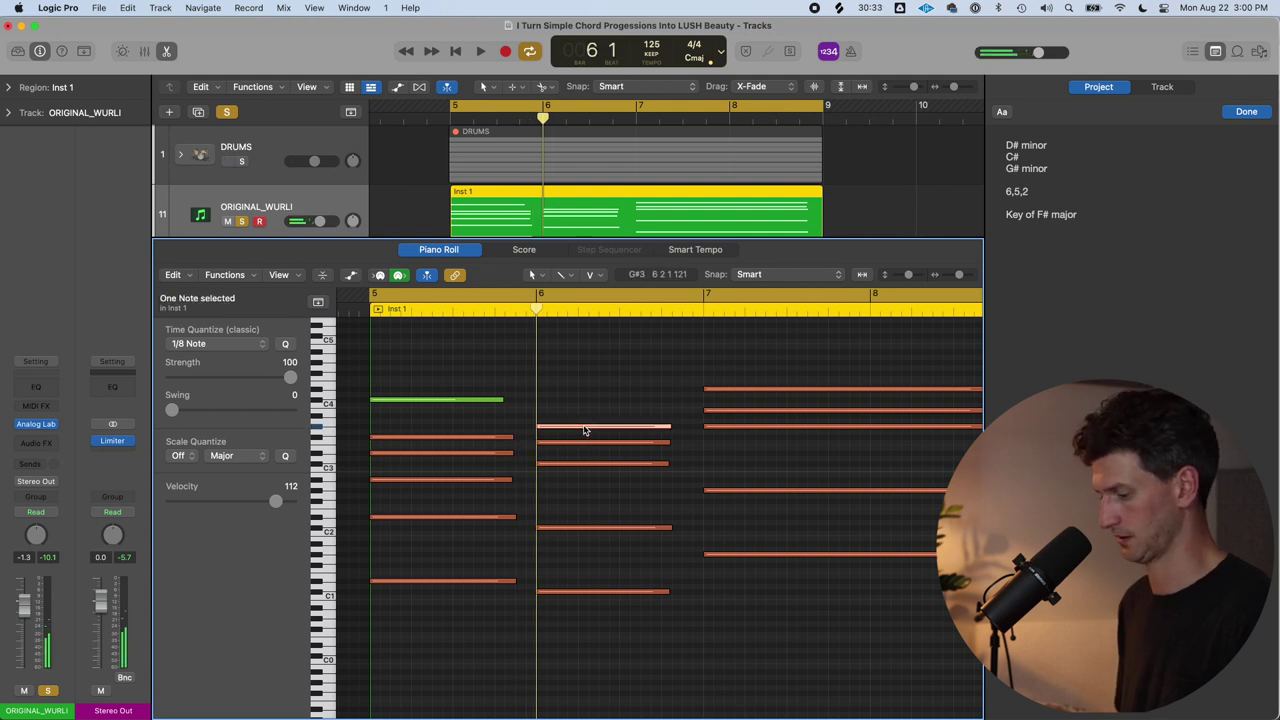
{"action": "key", "text": "alt+shift+Down"}
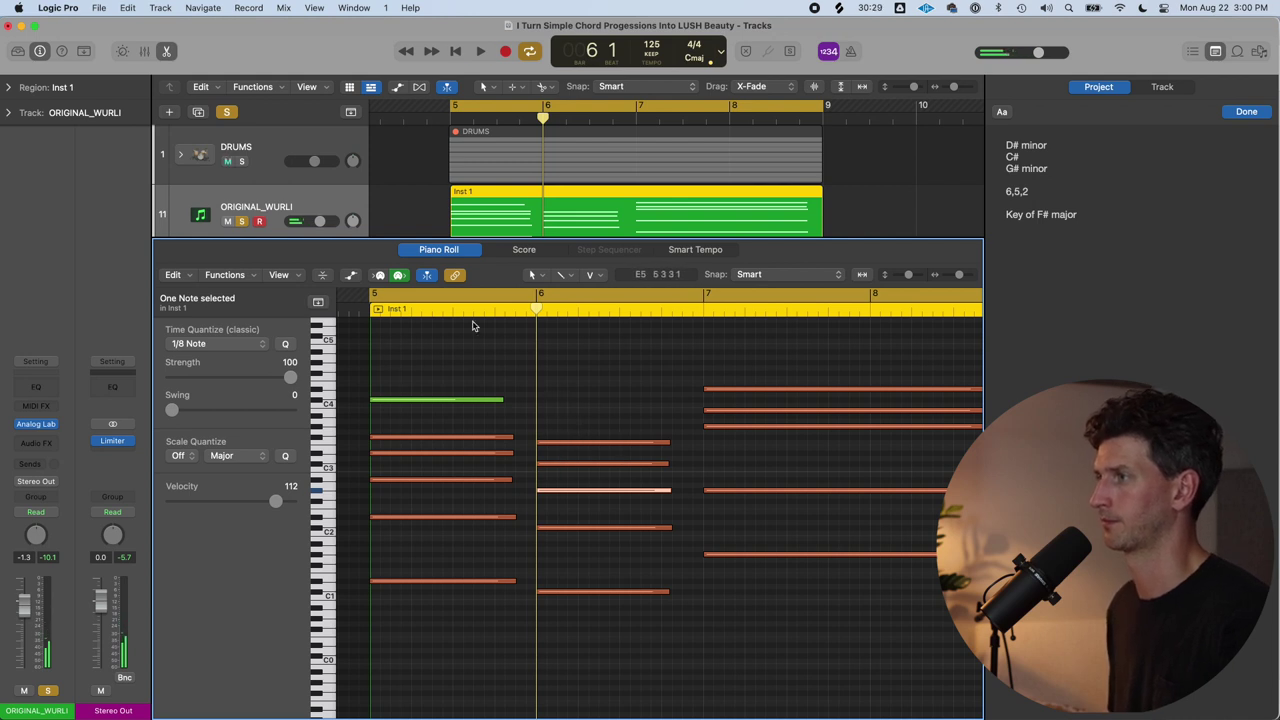
{"action": "key", "text": "space"}
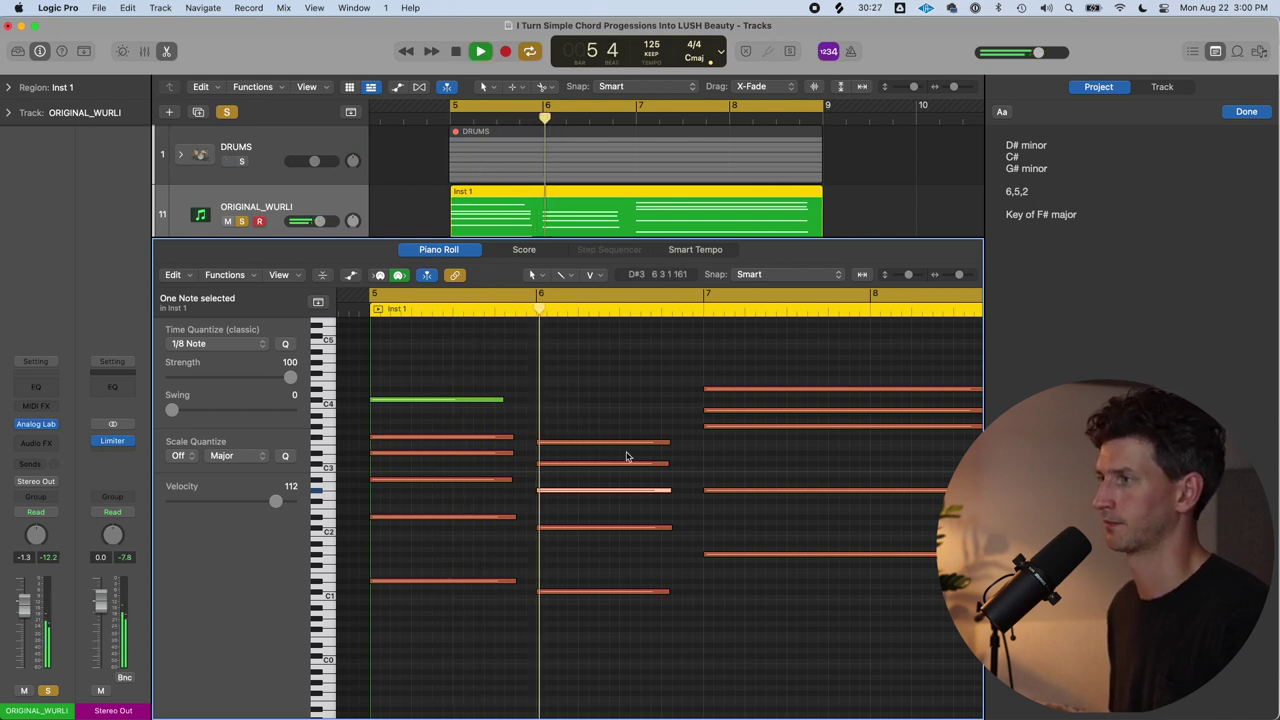
{"action": "key", "text": "space"}
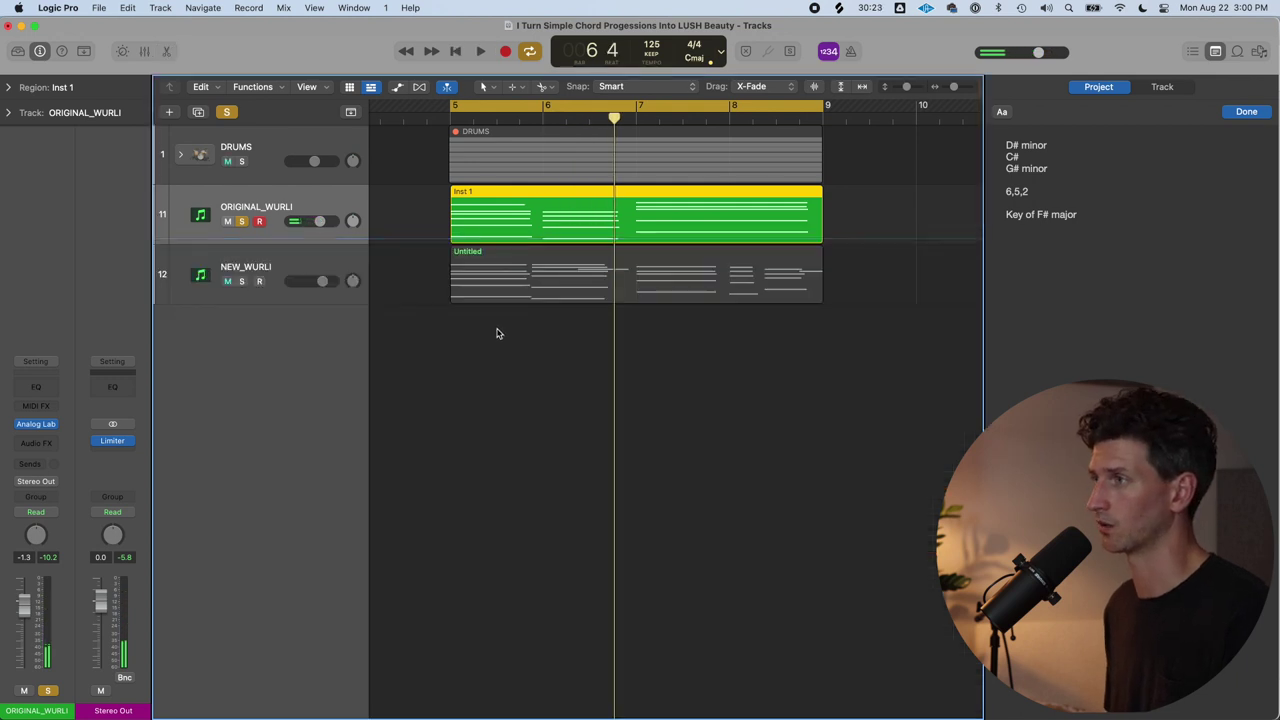
{"action": "left_click", "coordinate": [505, 285]}
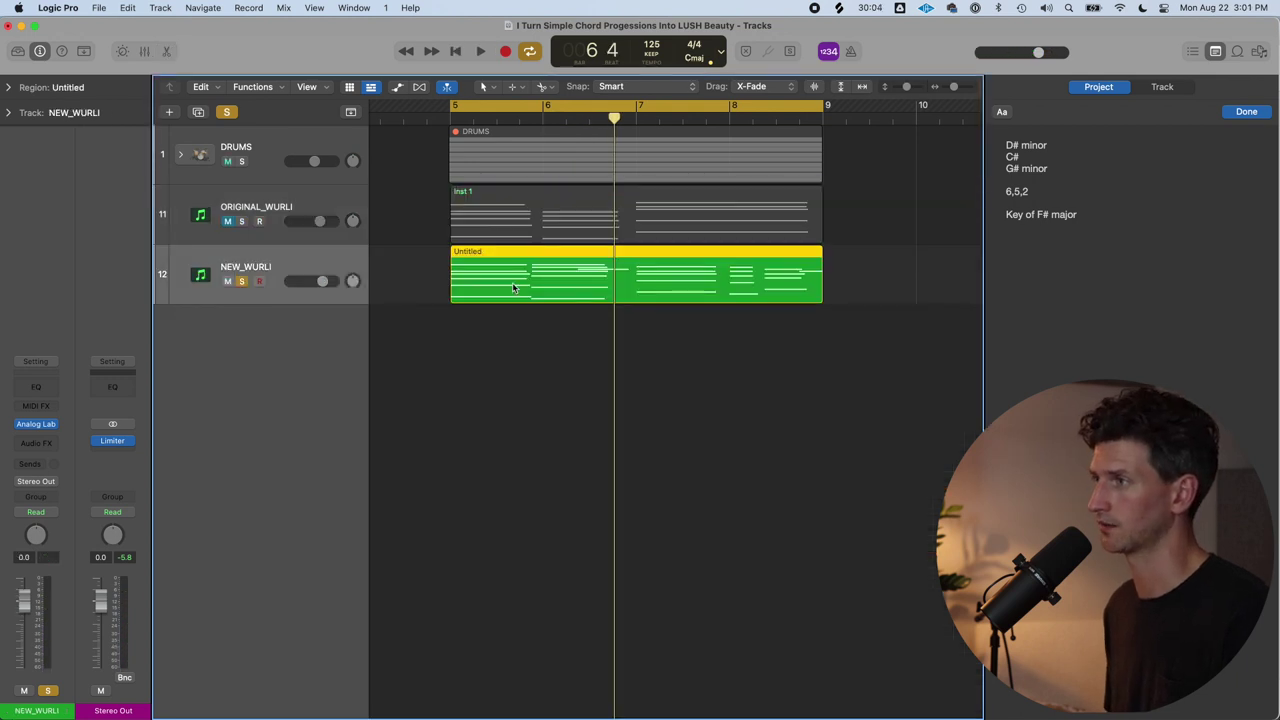
{"action": "key", "text": "p"}
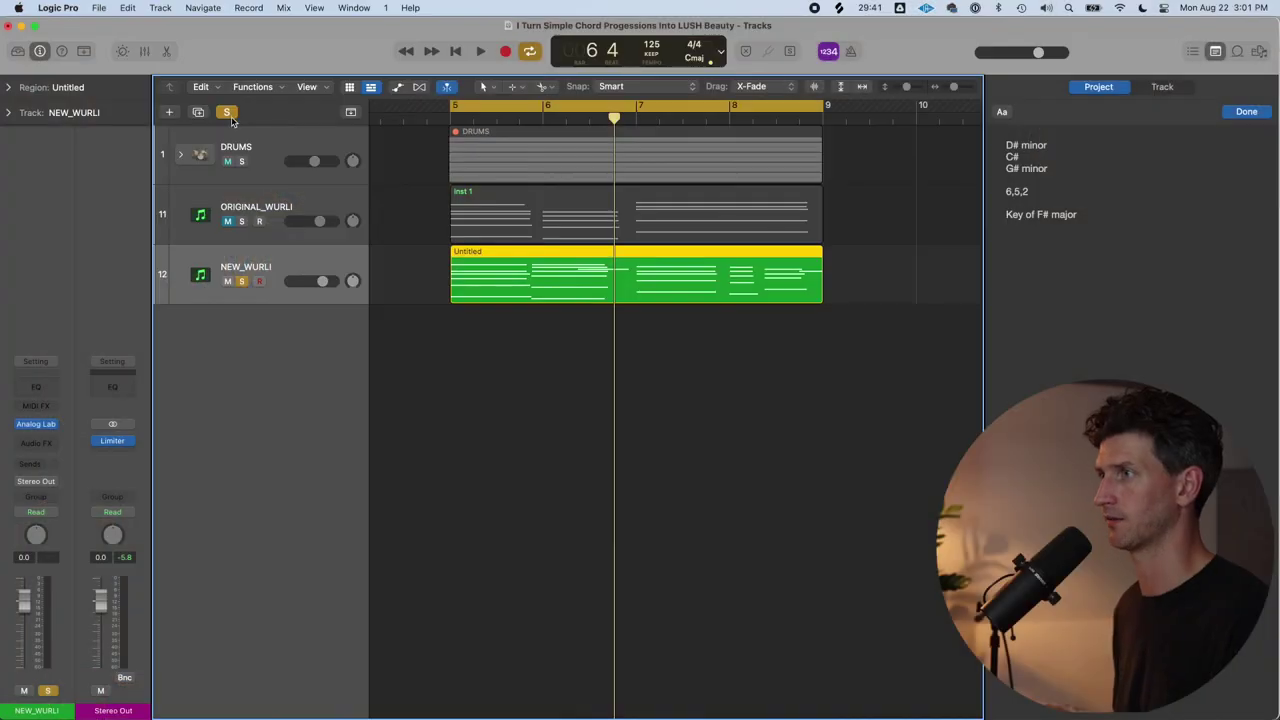
Solo ORIGINAL_WURLI instead of NEW_WURLI, select Inst 1, stop playback and turn off Cycle.
{"action": "left_click", "coordinate": [227, 113]}
{"action": "left_click", "coordinate": [241, 221]}
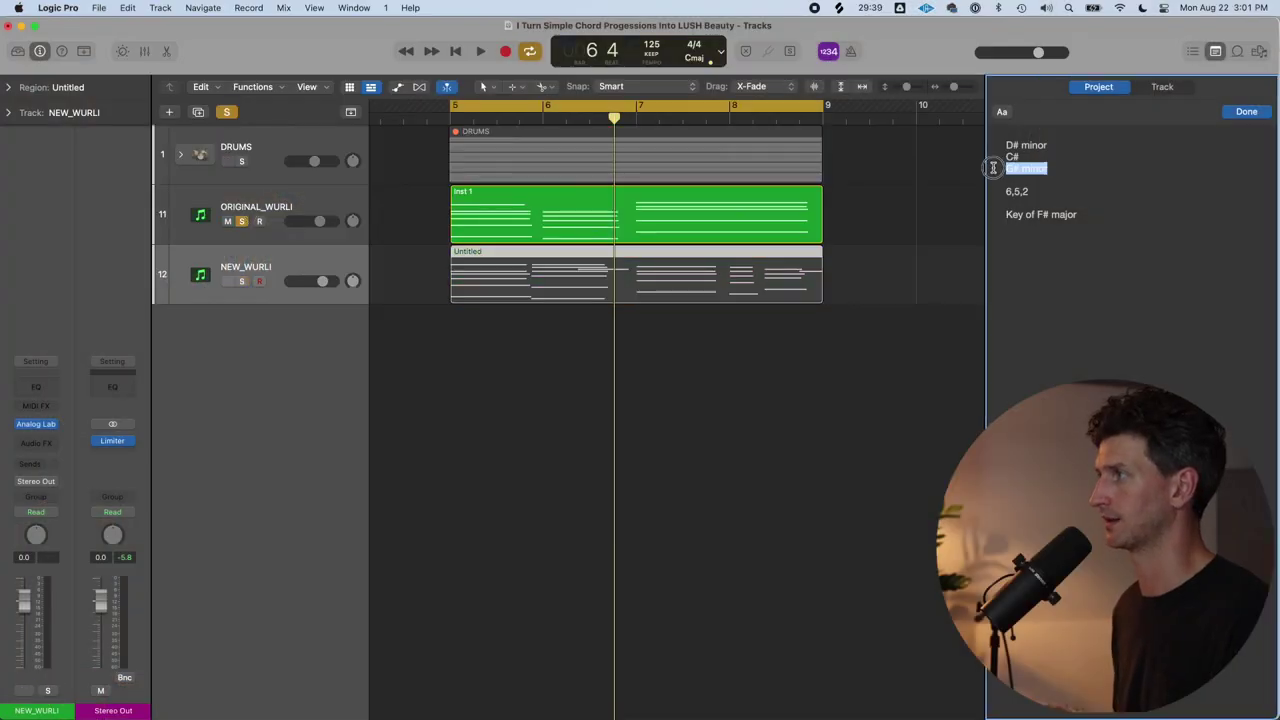
{"action": "left_click", "coordinate": [513, 222]}
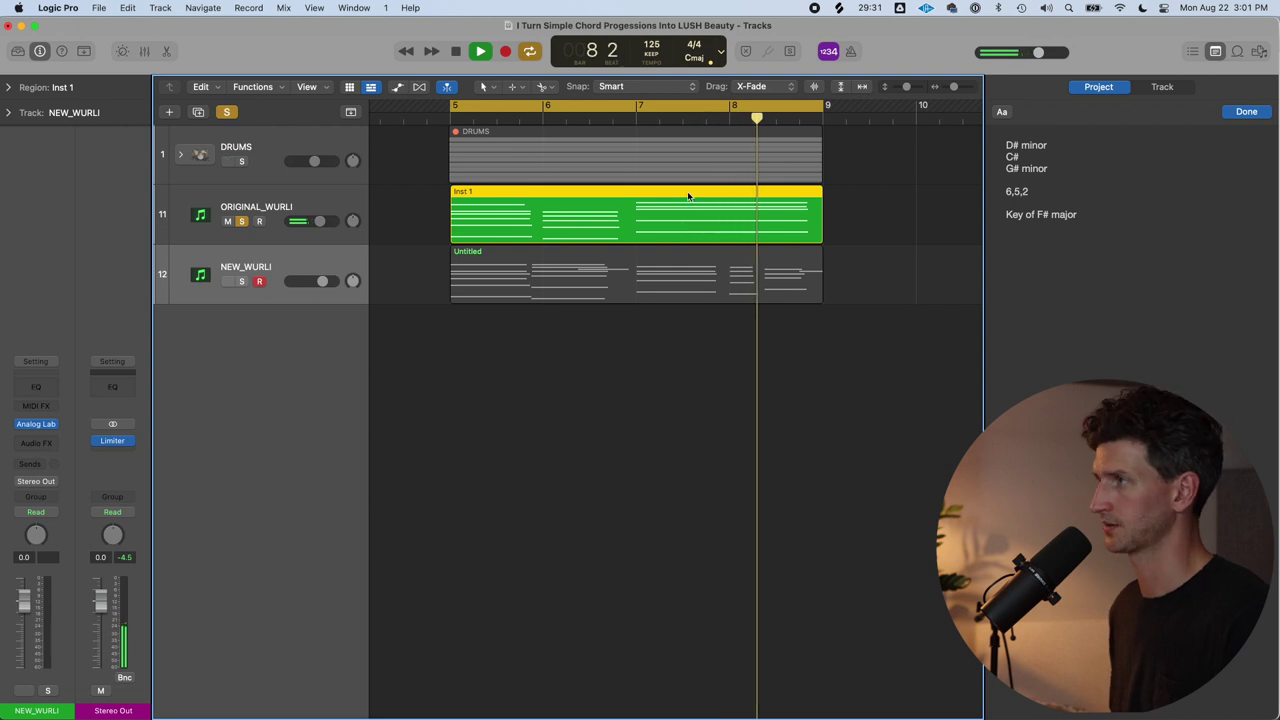
{"action": "key", "text": "space"}
{"action": "key", "text": "c"}
Trim the Inst 1 region to end at bar 8, restore it to bar 9, then switch to the browser.
{"action": "left_click", "coordinate": [731, 119]}
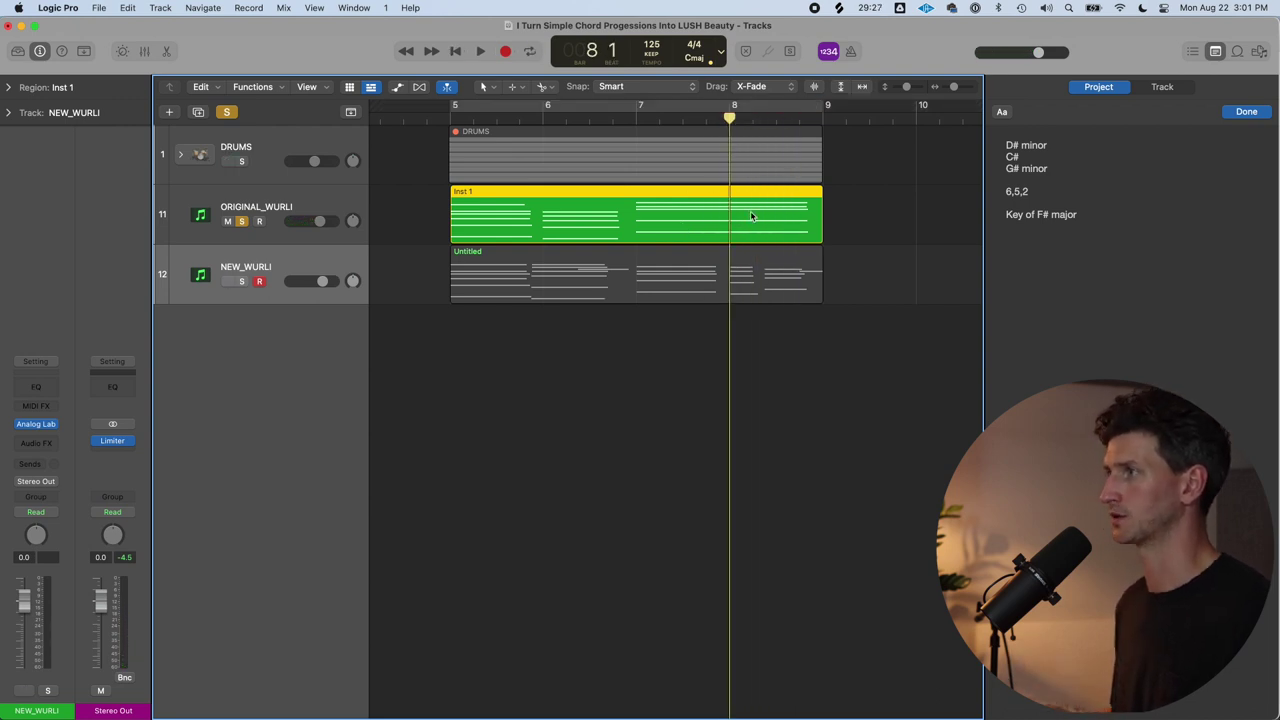
{"action": "left_click_drag", "start_coordinate": [819, 236], "coordinate": [730, 236]}
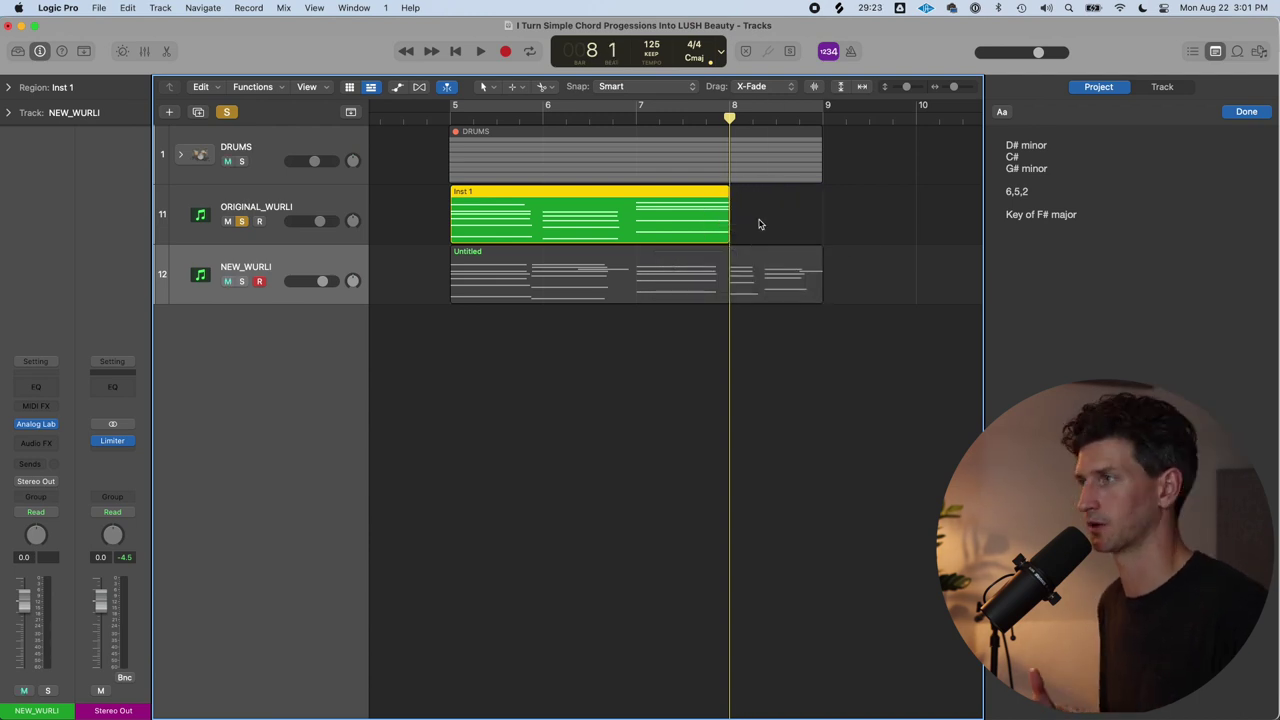
{"action": "left_click_drag", "start_coordinate": [731, 236], "coordinate": [819, 234]}
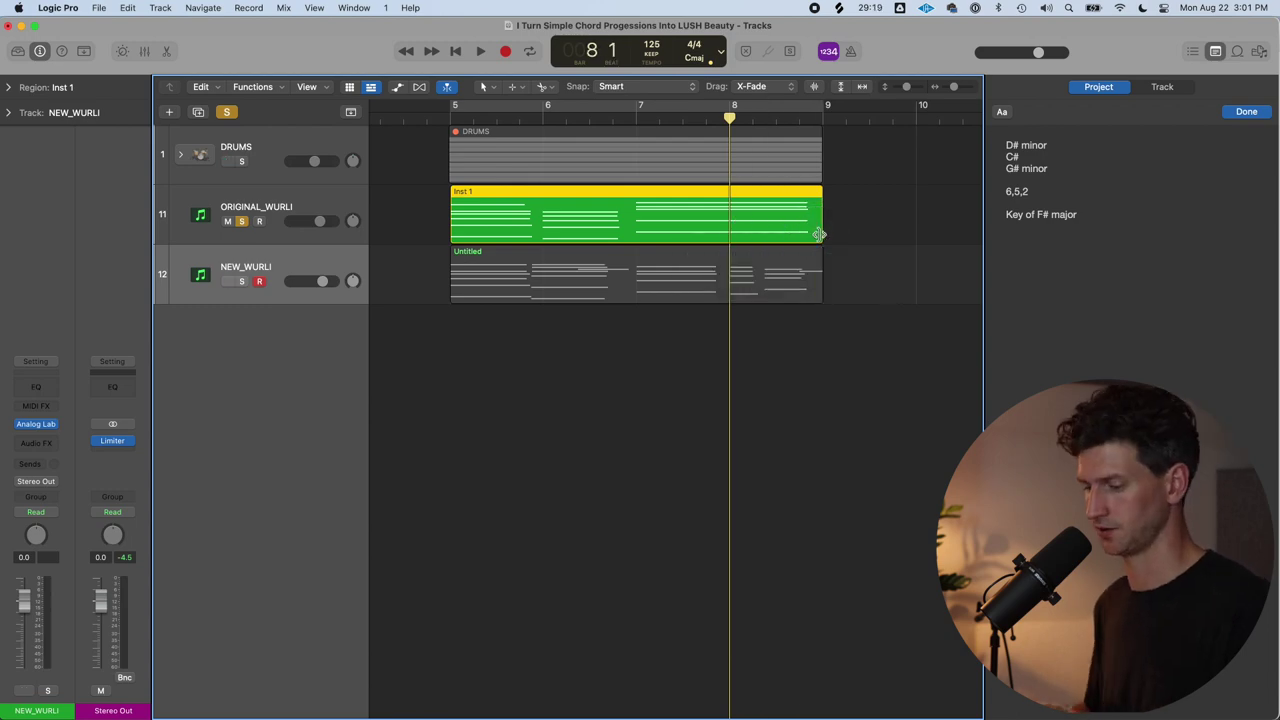
{"action": "key", "text": "super+Tab"}
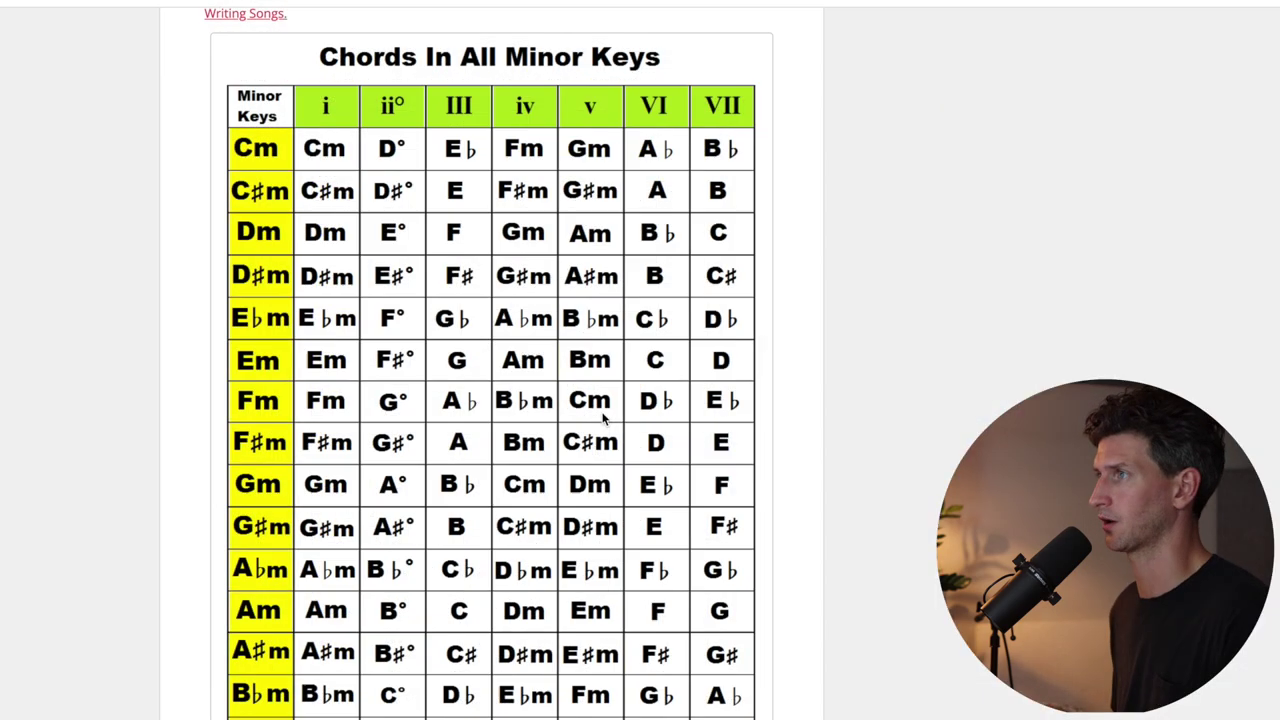
Scroll to the major-key chart's F# major row, then solo NEW_WURLI in Logic Pro.
{"action": "scroll", "coordinate": [603, 342], "scroll_direction": "up", "scroll_amount": 5}
{"action": "scroll", "coordinate": [603, 342], "scroll_direction": "up", "scroll_amount": 10}
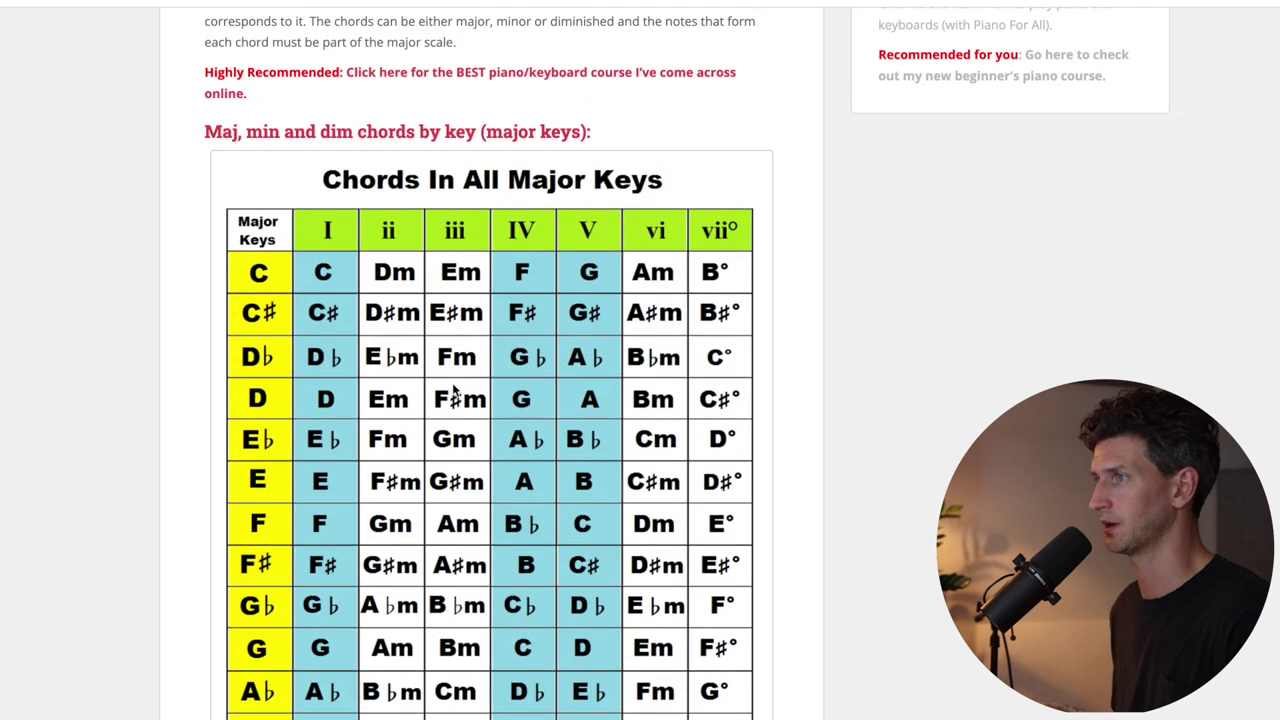
{"action": "scroll", "coordinate": [278, 515], "scroll_direction": "down", "scroll_amount": 2}
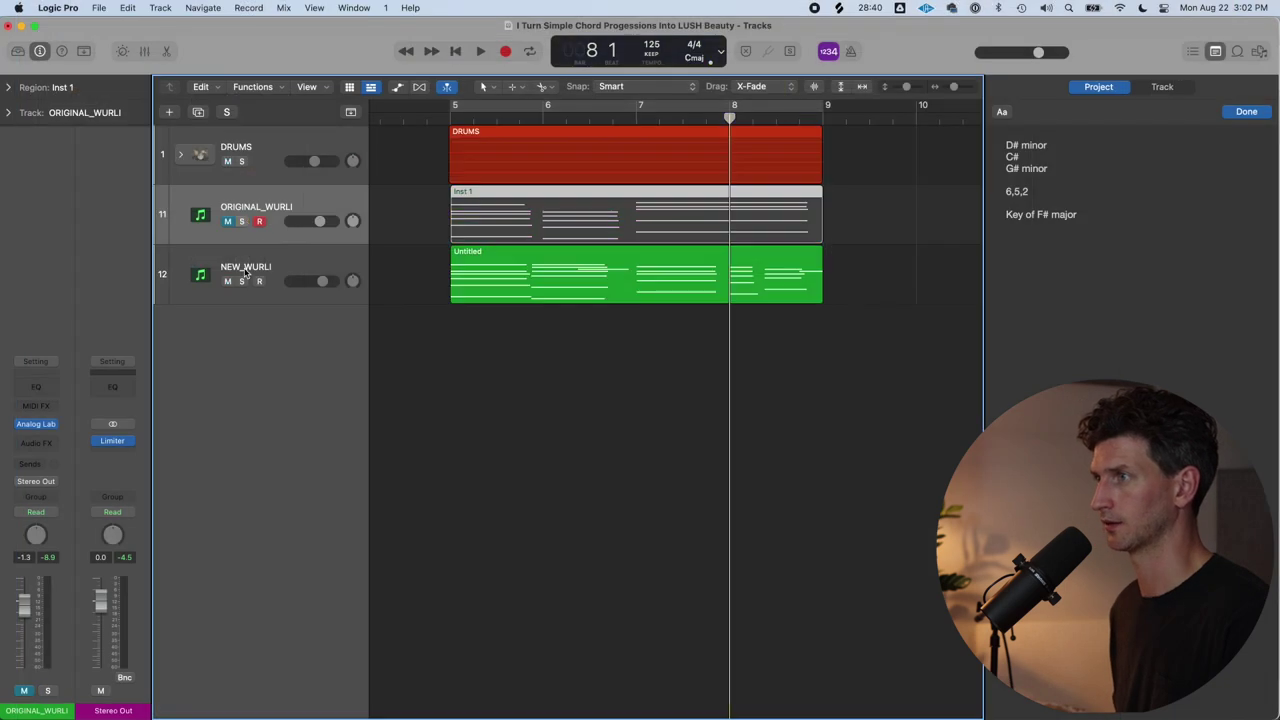
{"action": "left_click", "coordinate": [241, 281]}
Open NEW_WURLI's Untitled region and select the bar 8 chord and the three notes at bar 8.5.
{"action": "left_click", "coordinate": [253, 275]}
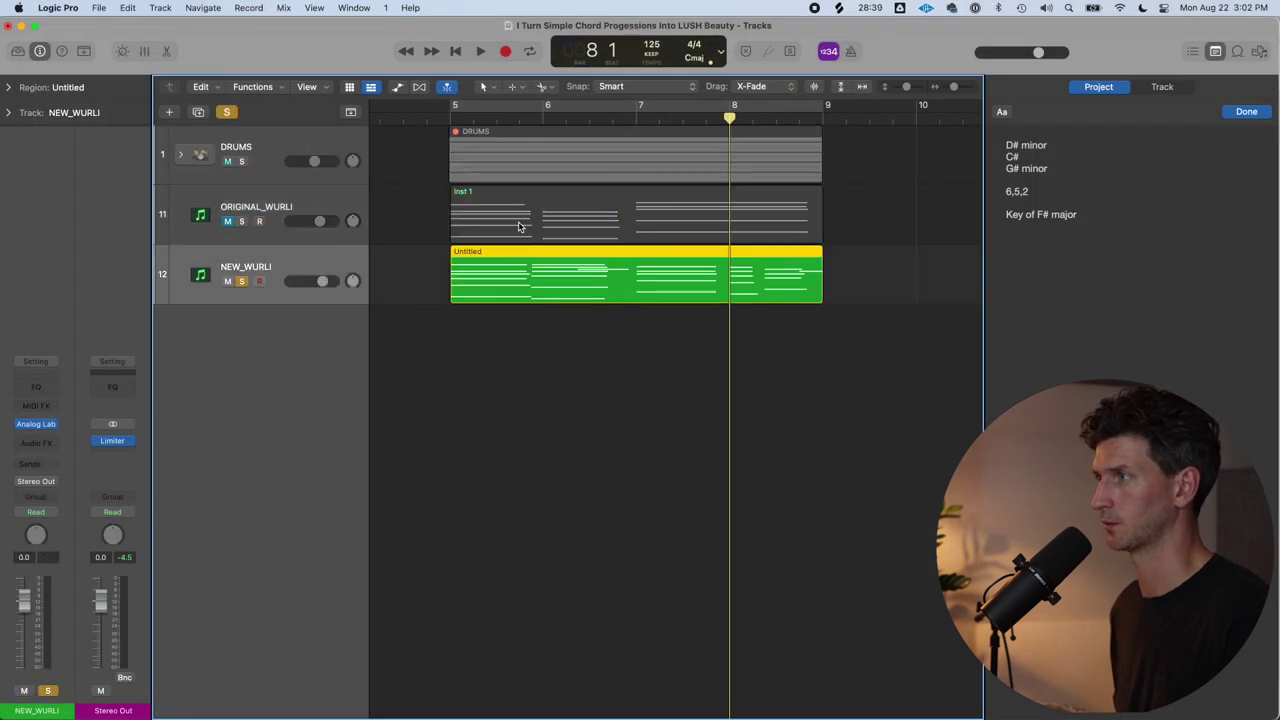
{"action": "double_click", "coordinate": [741, 276]}
{"action": "scroll", "coordinate": [895, 507], "scroll_direction": "right", "scroll_amount": 5}
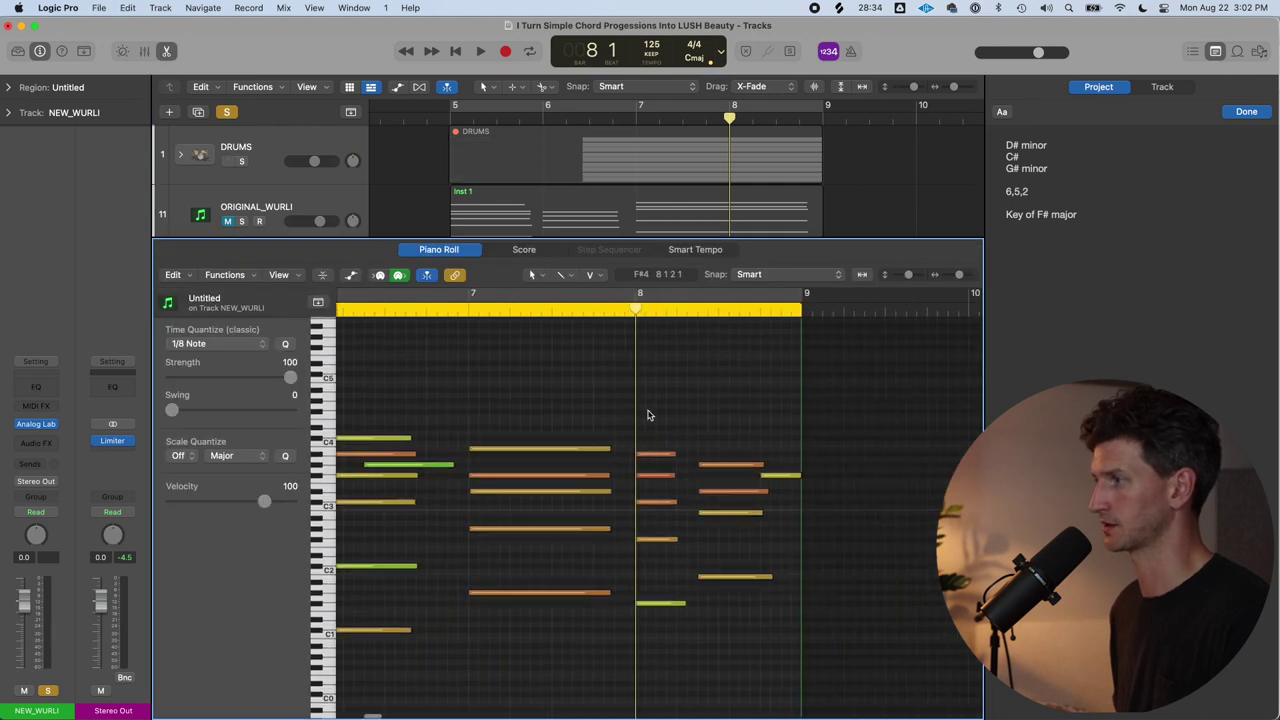
{"action": "left_click_drag", "start_coordinate": [662, 570], "coordinate": [650, 392]}
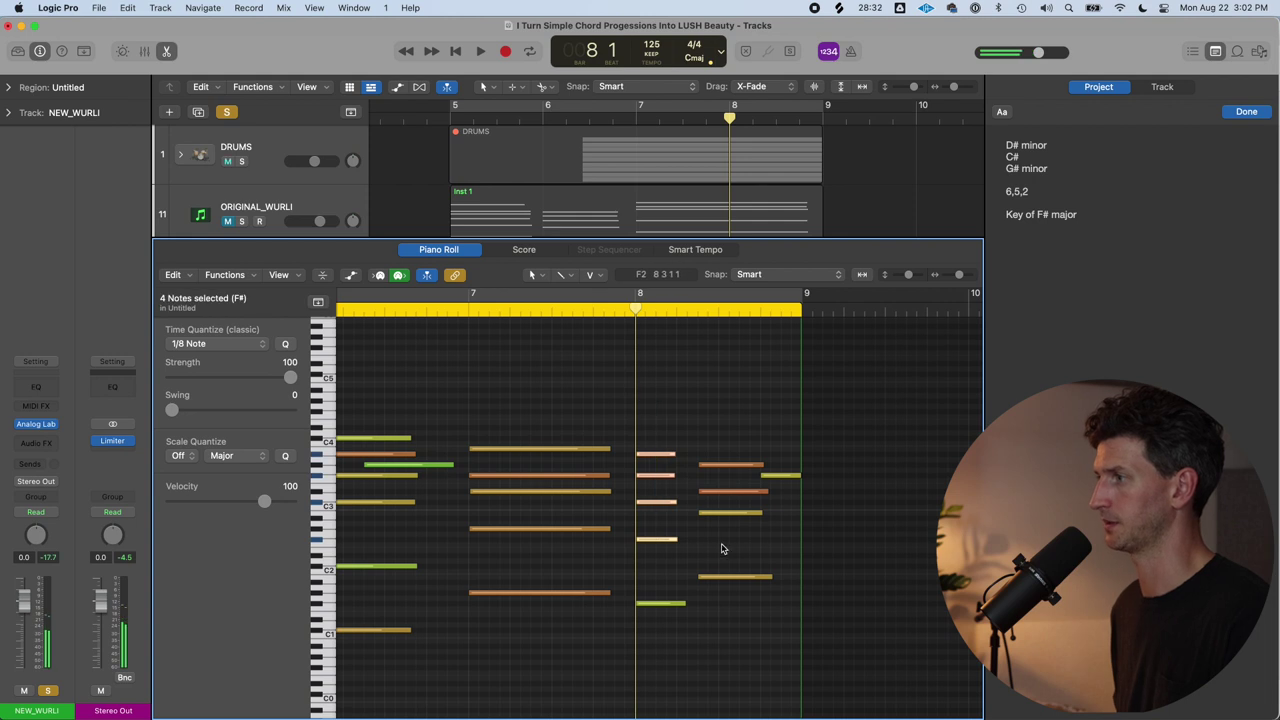
{"action": "left_click_drag", "start_coordinate": [723, 548], "coordinate": [723, 437]}
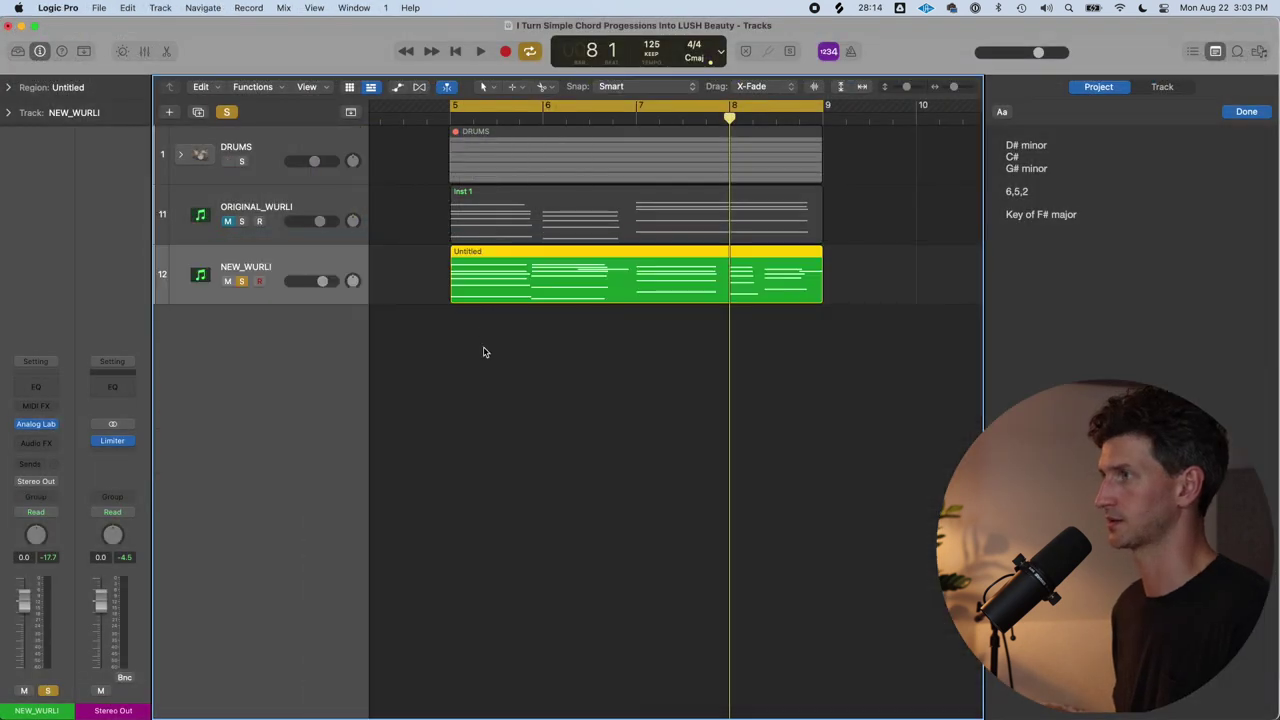
Play the new section from bar 5 and loop playback over bars 5 to 9.
{"action": "key", "text": "space"}
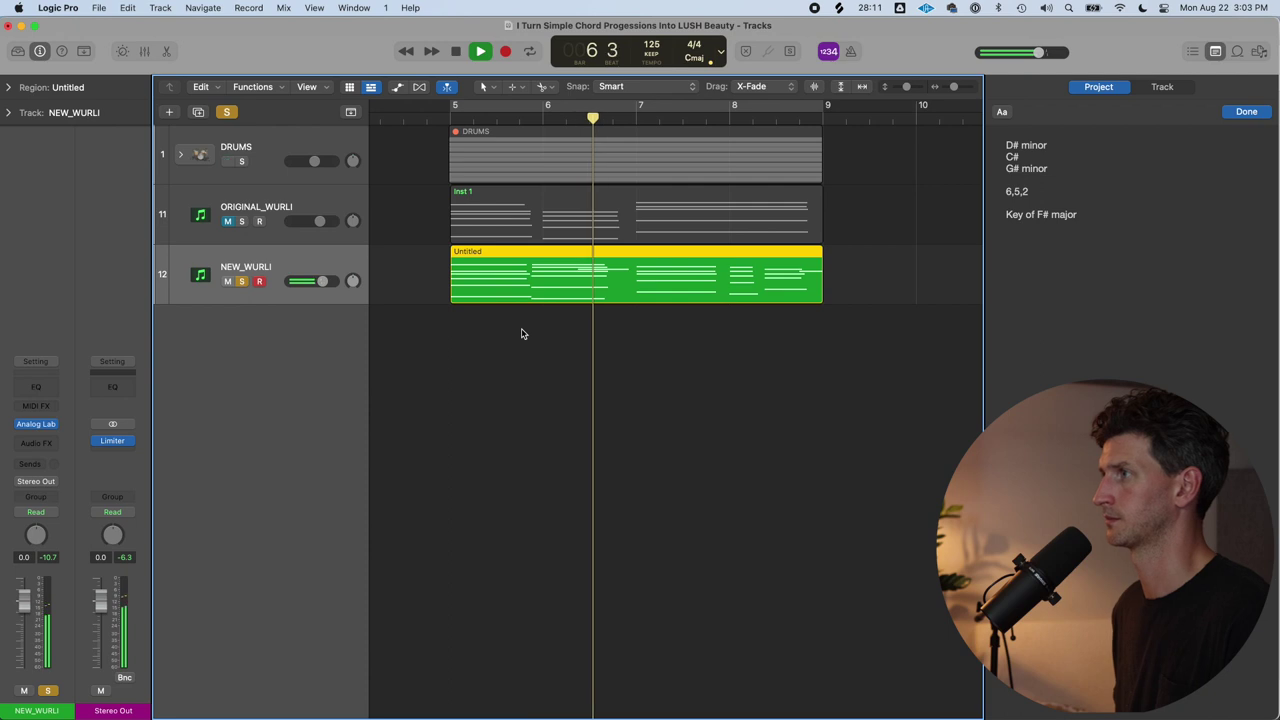
{"action": "key", "text": "c"}
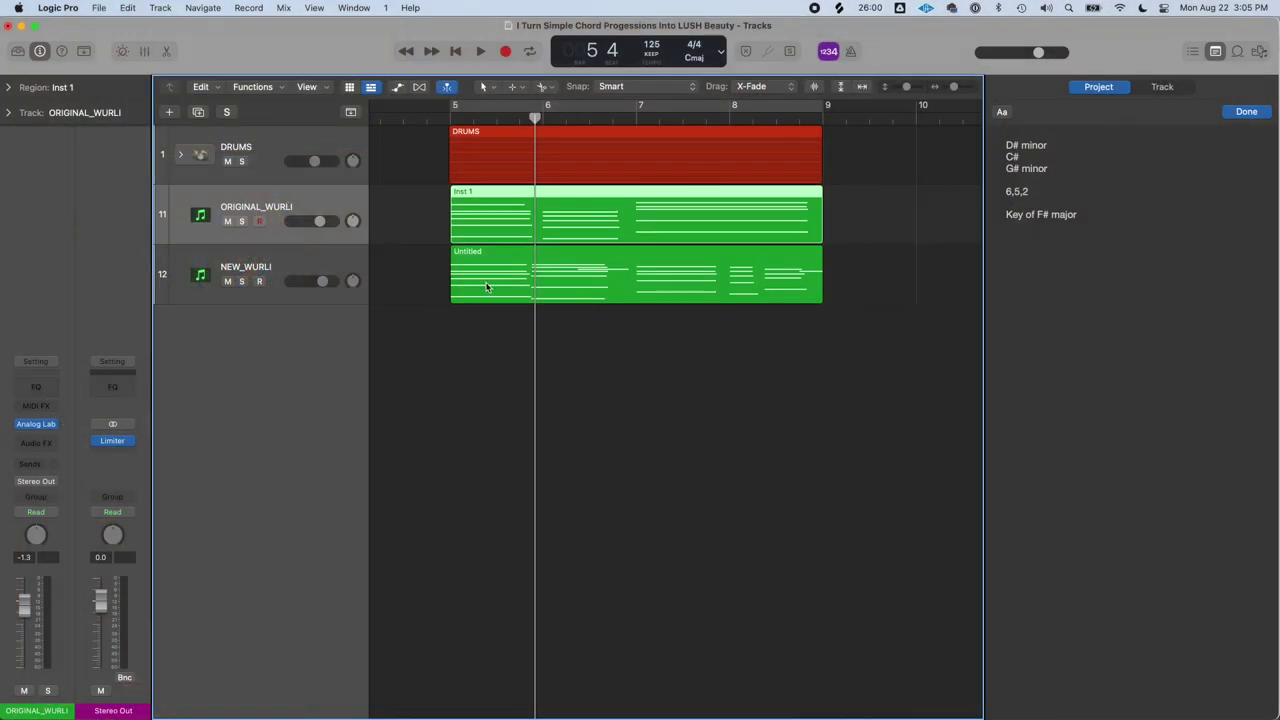
Show the Inst 1 notes with the Note Velocity lane and check the C4 note's velocity.
{"action": "key", "text": "p"}
{"action": "scroll", "coordinate": [580, 355], "scroll_direction": "down", "scroll_amount": 5}
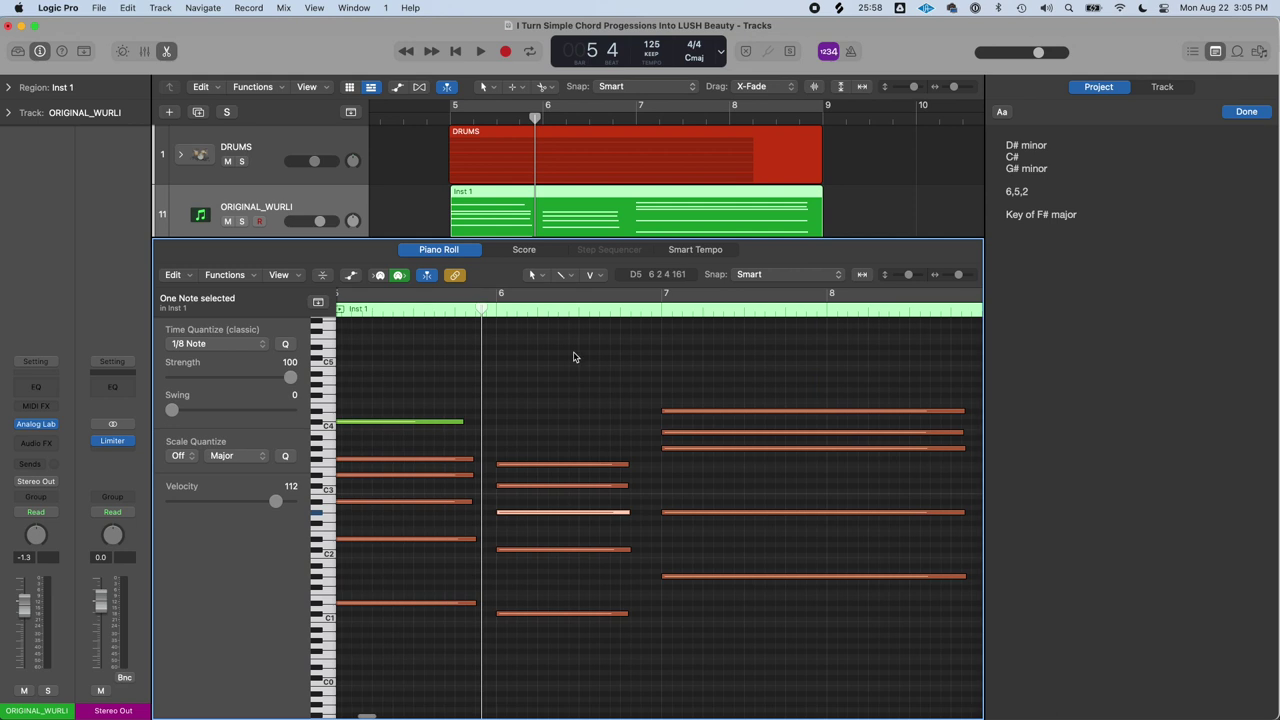
{"action": "left_click", "coordinate": [498, 374]}
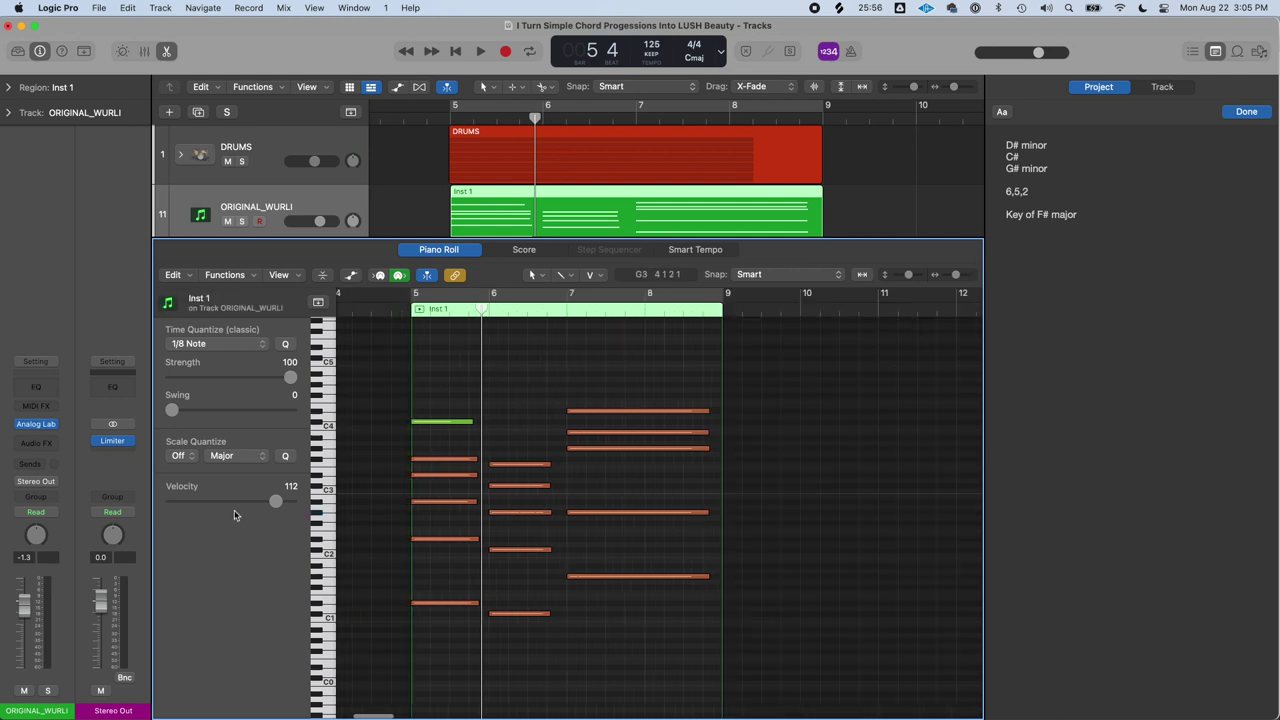
{"action": "key", "text": "a"}
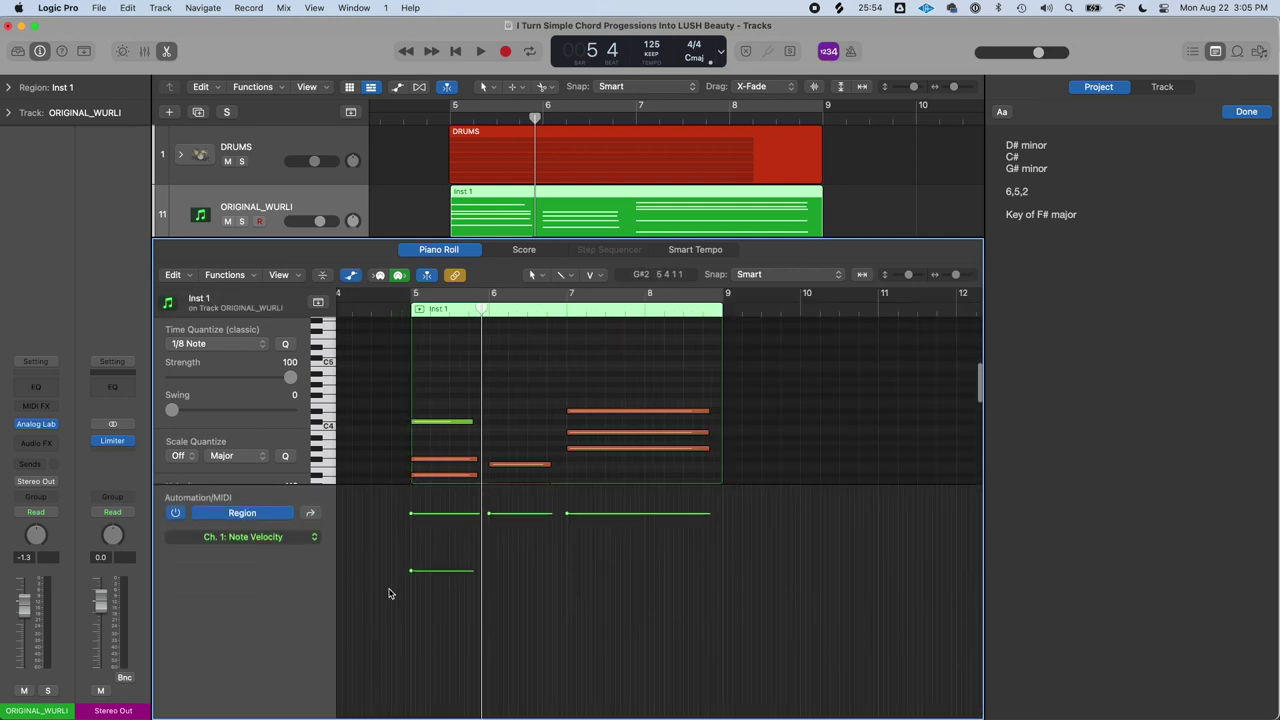
{"action": "left_click", "coordinate": [272, 546]}
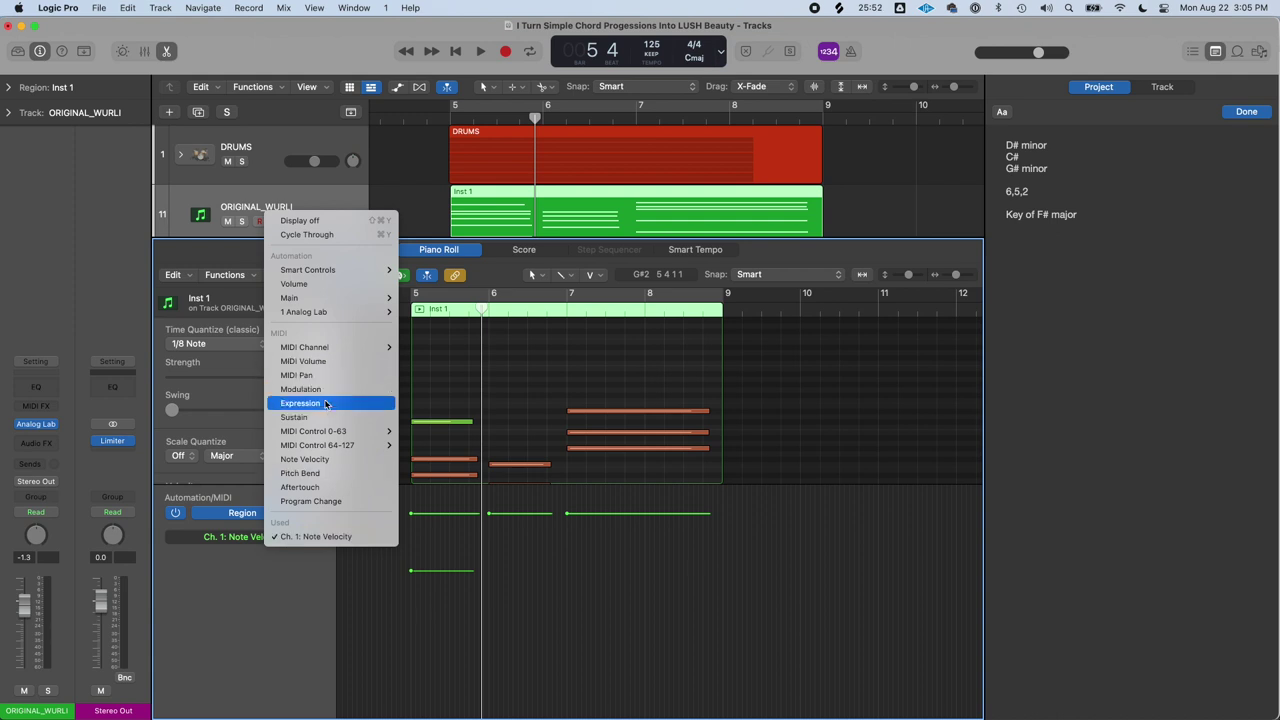
{"action": "left_click", "coordinate": [338, 537]}
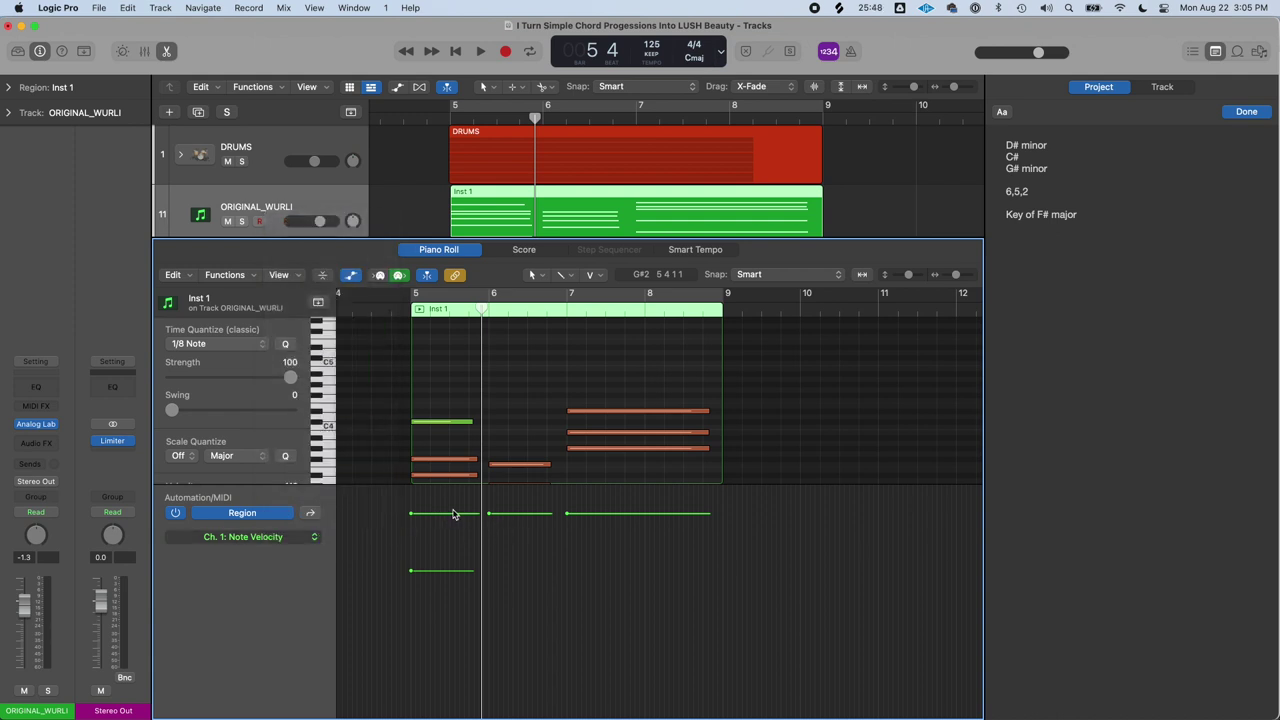
{"action": "scroll", "coordinate": [520, 440], "scroll_direction": "down", "scroll_amount": 4}
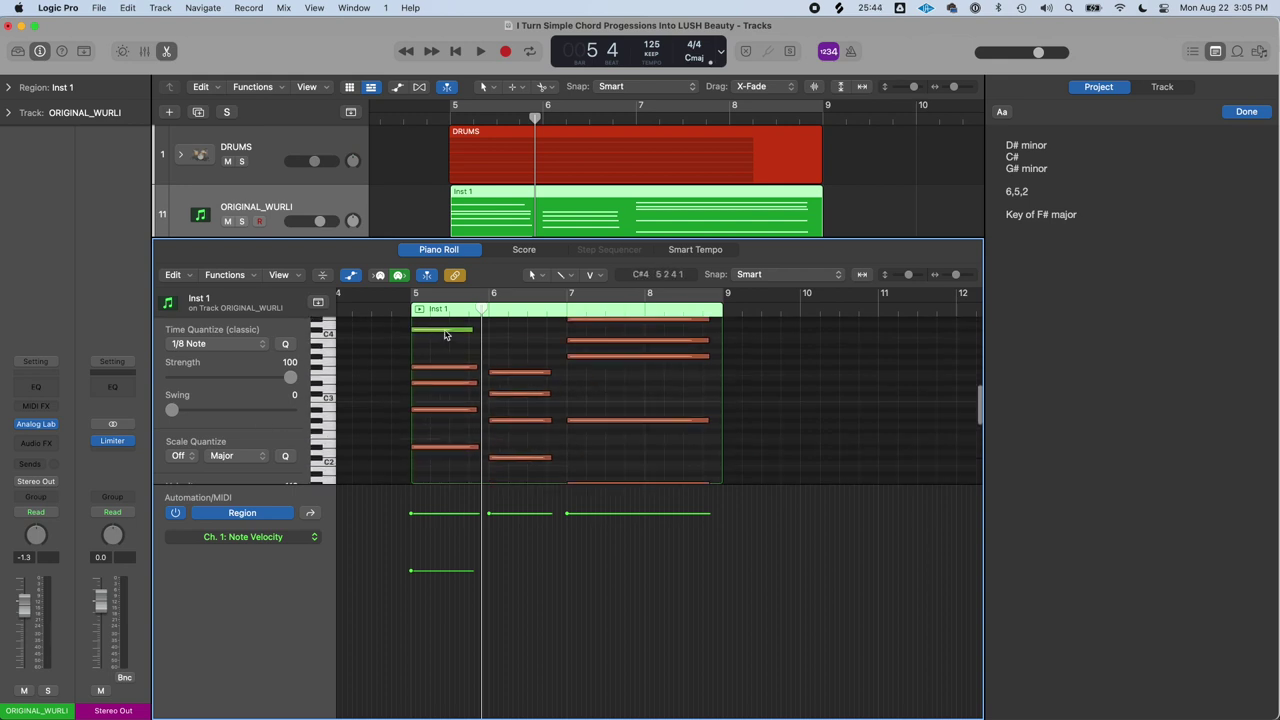
{"action": "left_click", "coordinate": [446, 332]}
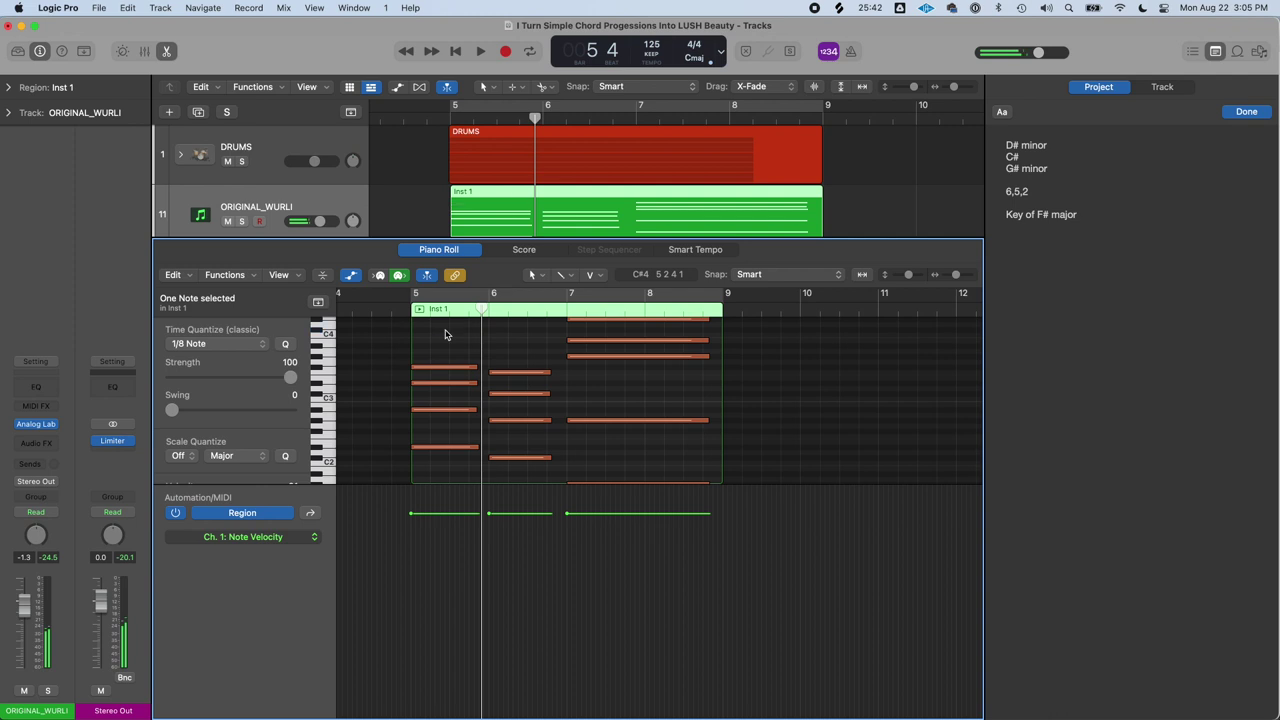
{"action": "scroll", "coordinate": [507, 378], "scroll_direction": "down", "scroll_amount": 1}
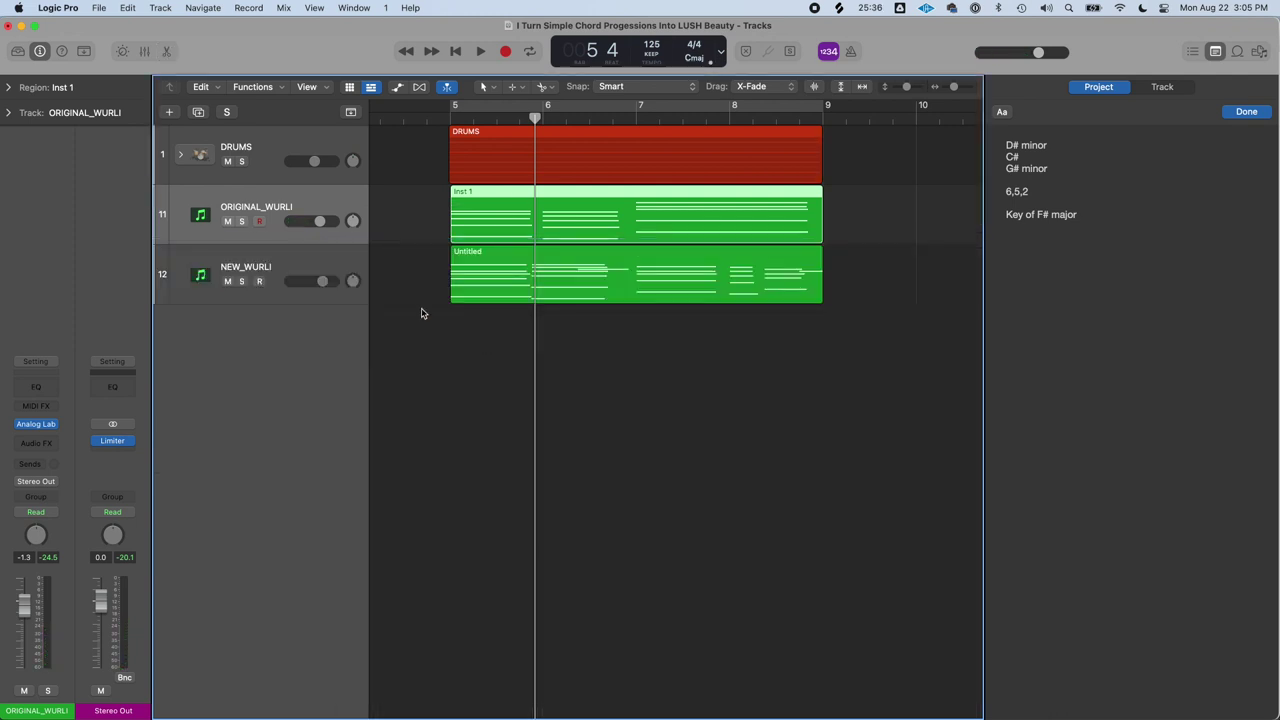
Open NEW_WURLI's Untitled region and check the F#3 note's velocity.
{"action": "left_click", "coordinate": [285, 269]}
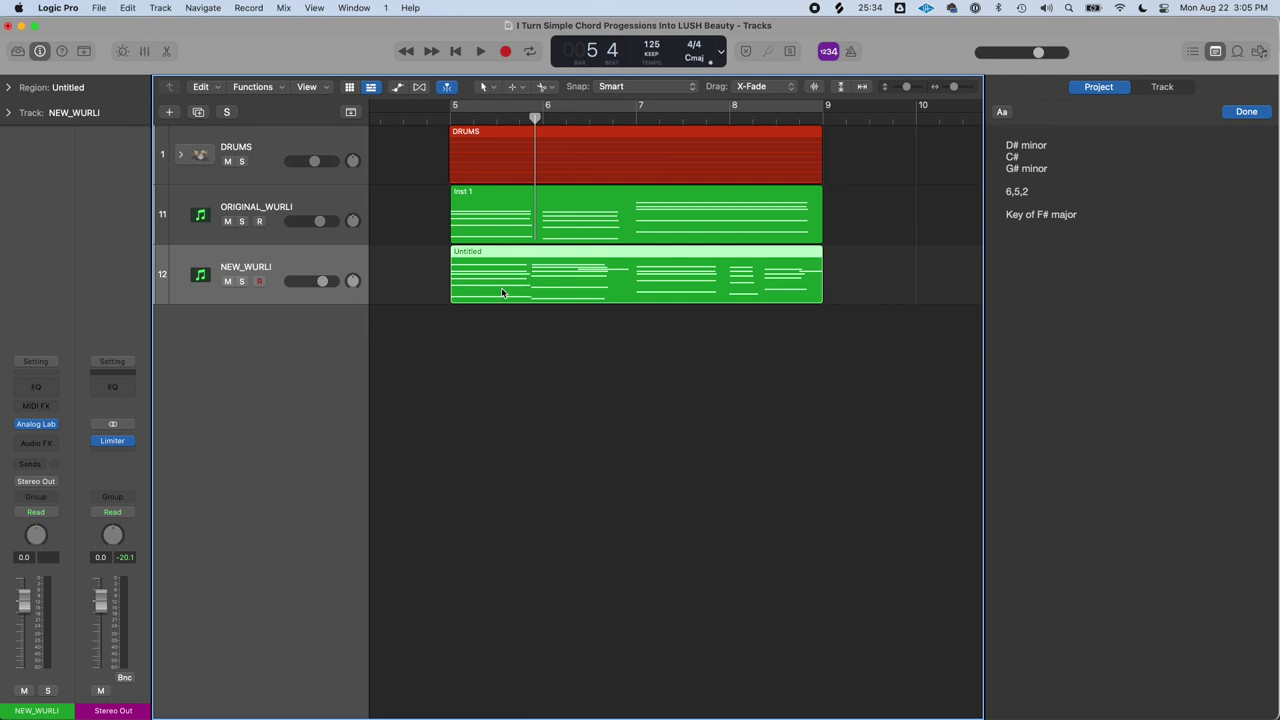
{"action": "double_click", "coordinate": [502, 292]}
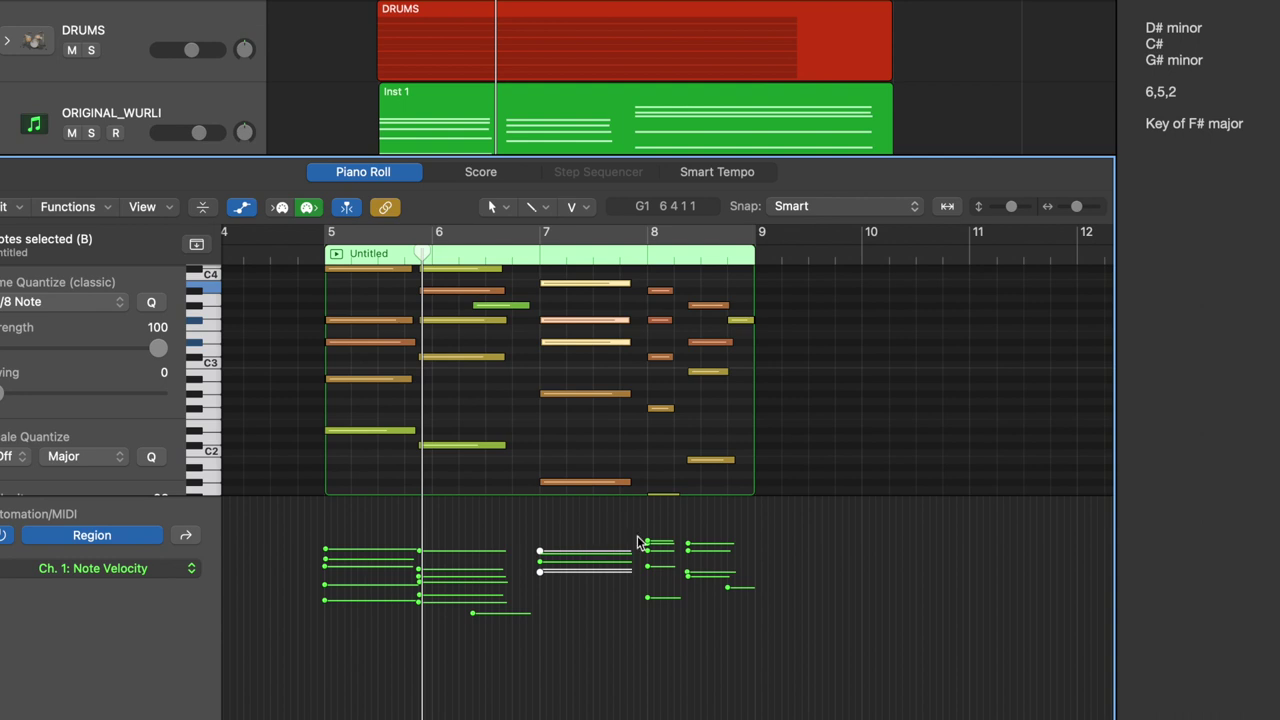
{"action": "scroll", "coordinate": [378, 378], "scroll_direction": "up", "scroll_amount": 2}
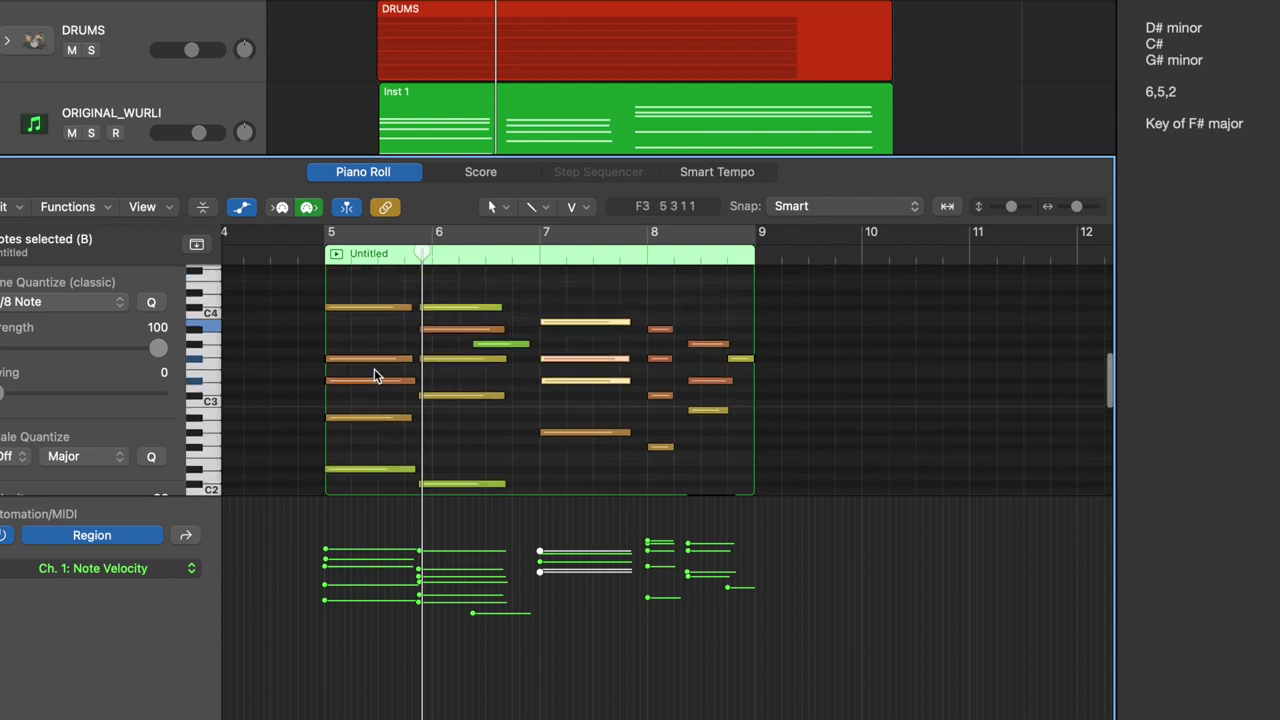
{"action": "left_click", "coordinate": [374, 358]}
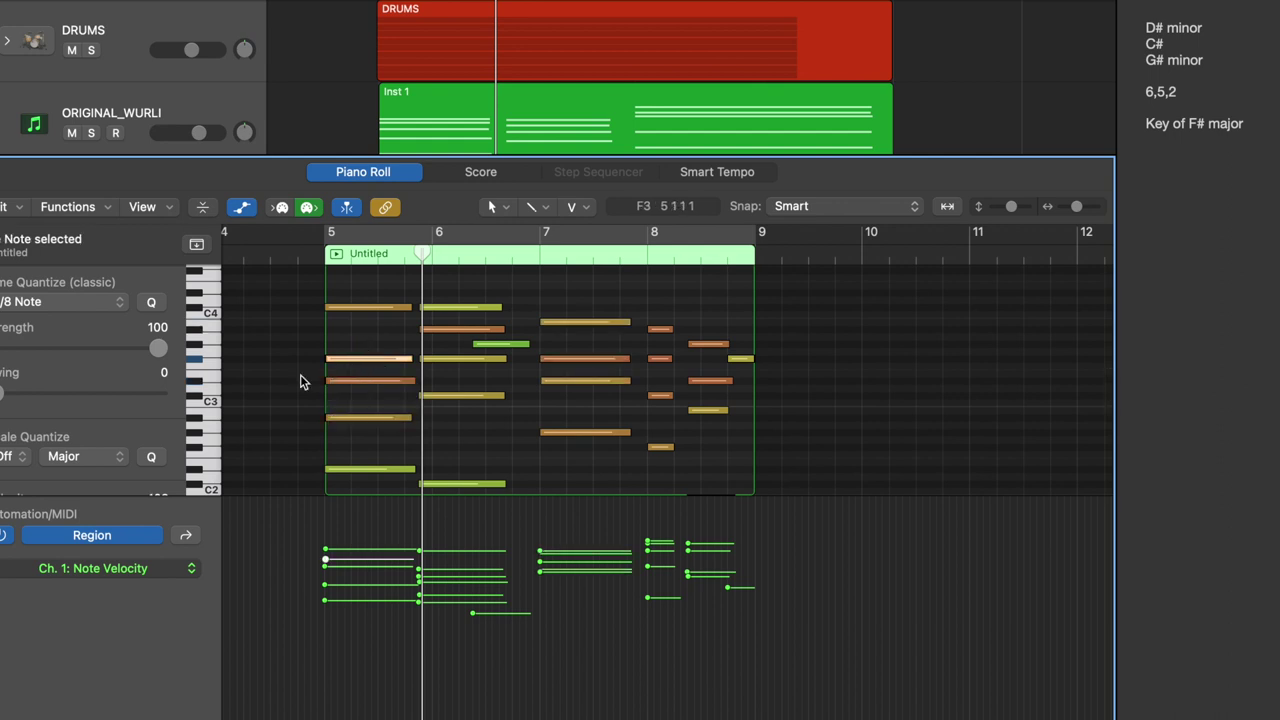
{"action": "scroll", "coordinate": [50, 410], "scroll_direction": "down", "scroll_amount": 2}
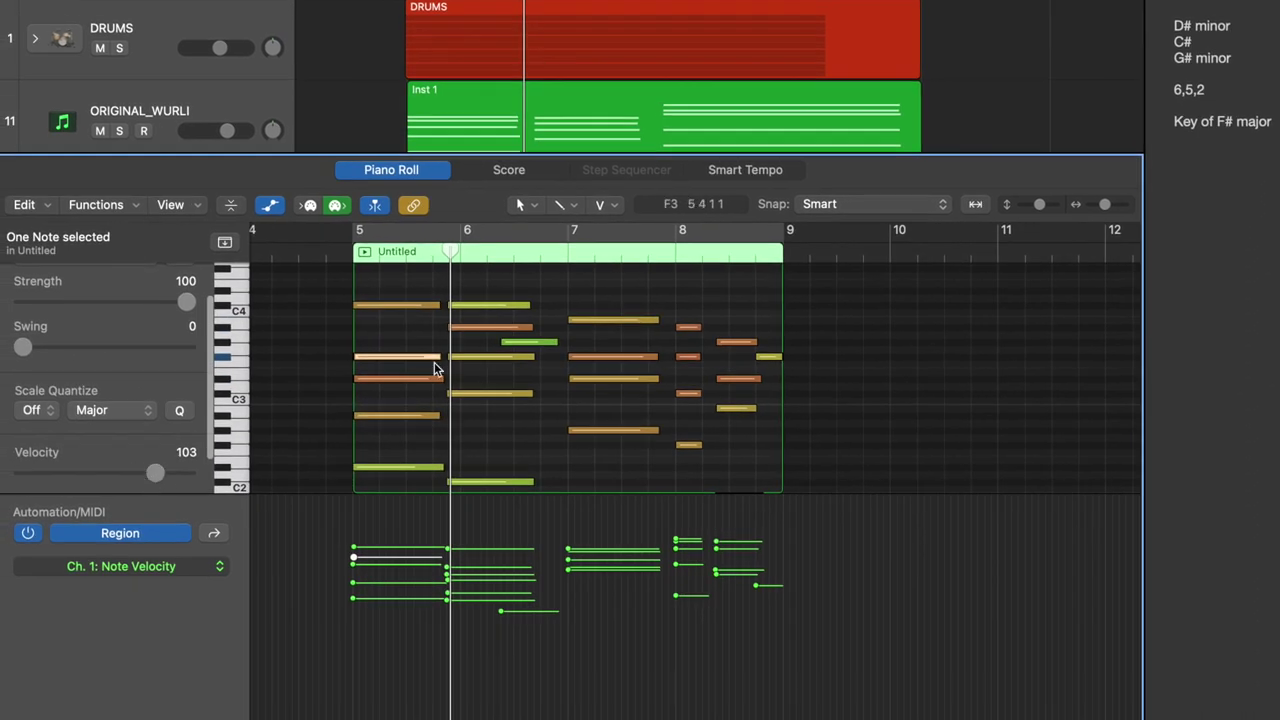
{"action": "left_click", "coordinate": [421, 332]}
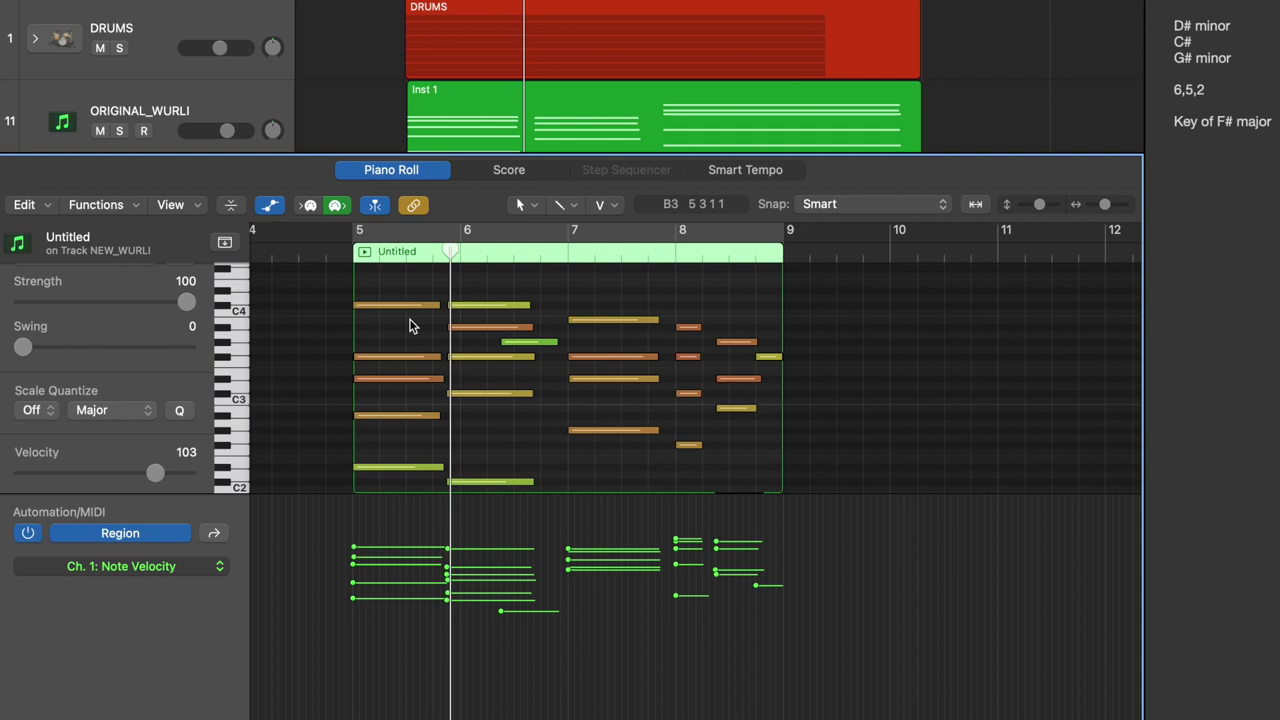
Use the Velocity Tool to lower the first chord's top note from 100 to 93.
{"action": "left_click", "coordinate": [607, 207]}
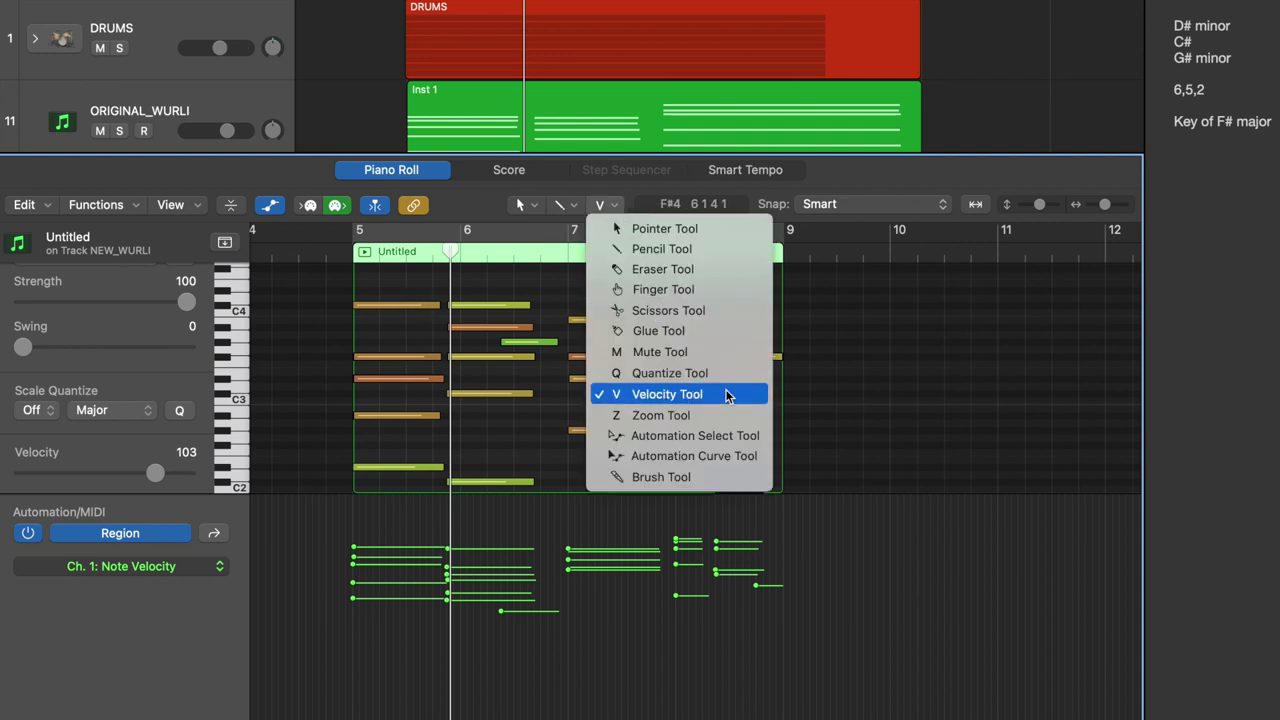
{"action": "left_click", "coordinate": [643, 396]}
{"action": "left_click", "coordinate": [391, 306]}
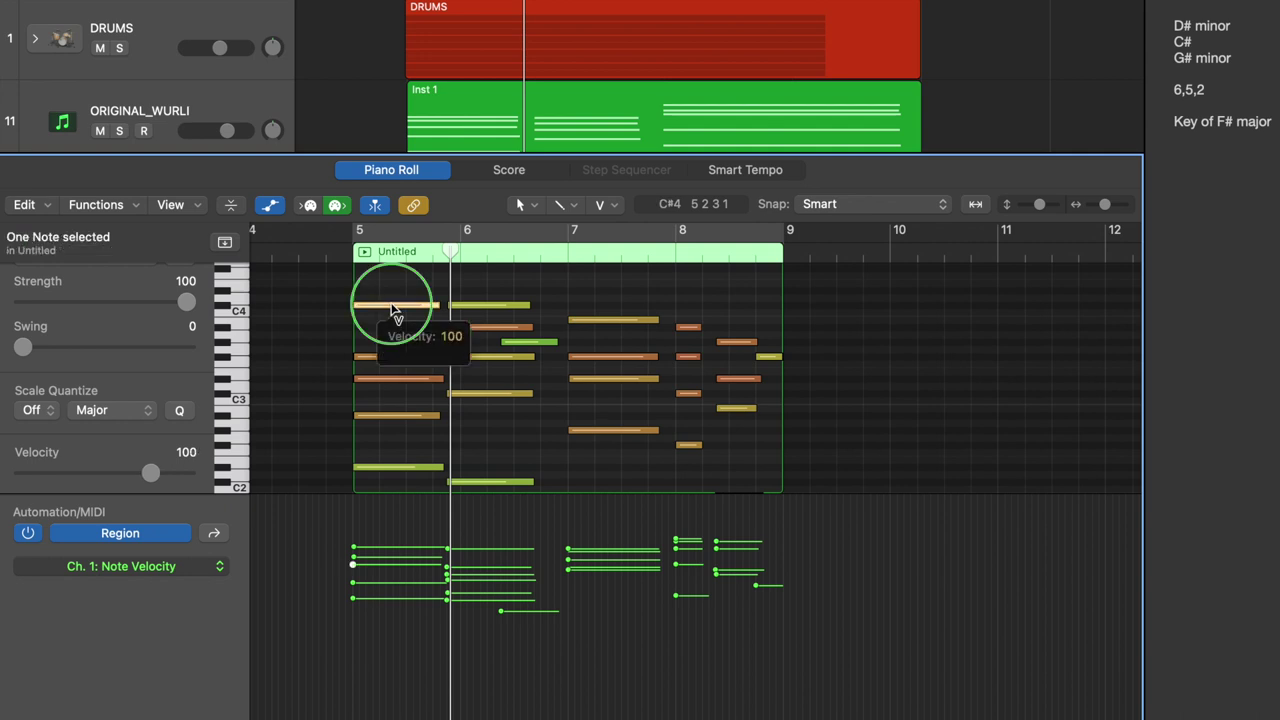
{"action": "mouse_move", "coordinate": [391, 308]}
{"action": "left_mouse_down"}
{"action": "mouse_move", "coordinate": [405, 385]}
{"action": "mouse_move", "coordinate": [394, 367]}
{"action": "mouse_move", "coordinate": [402, 308]}
{"action": "left_mouse_up"}
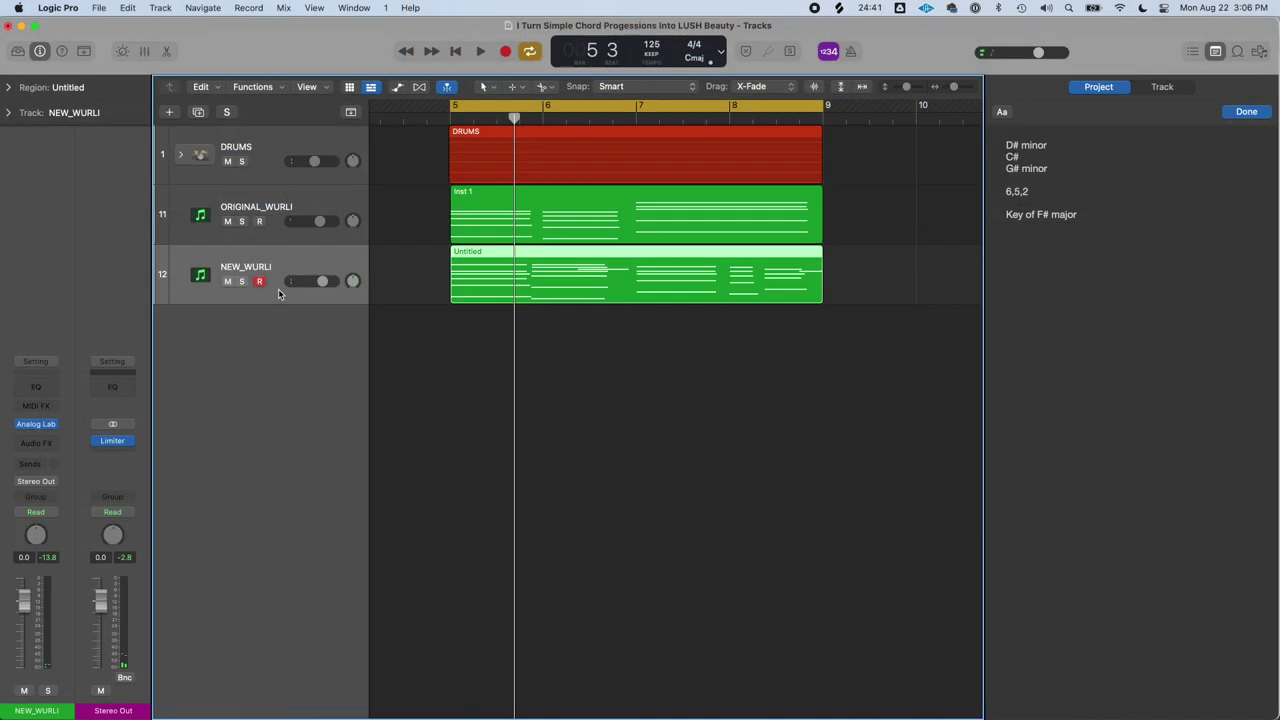
Solo NEW_WURLI and DRUMS, play the loop, then mute the DRUMS track.
{"action": "left_click", "coordinate": [242, 283]}
{"action": "left_click", "coordinate": [241, 162]}
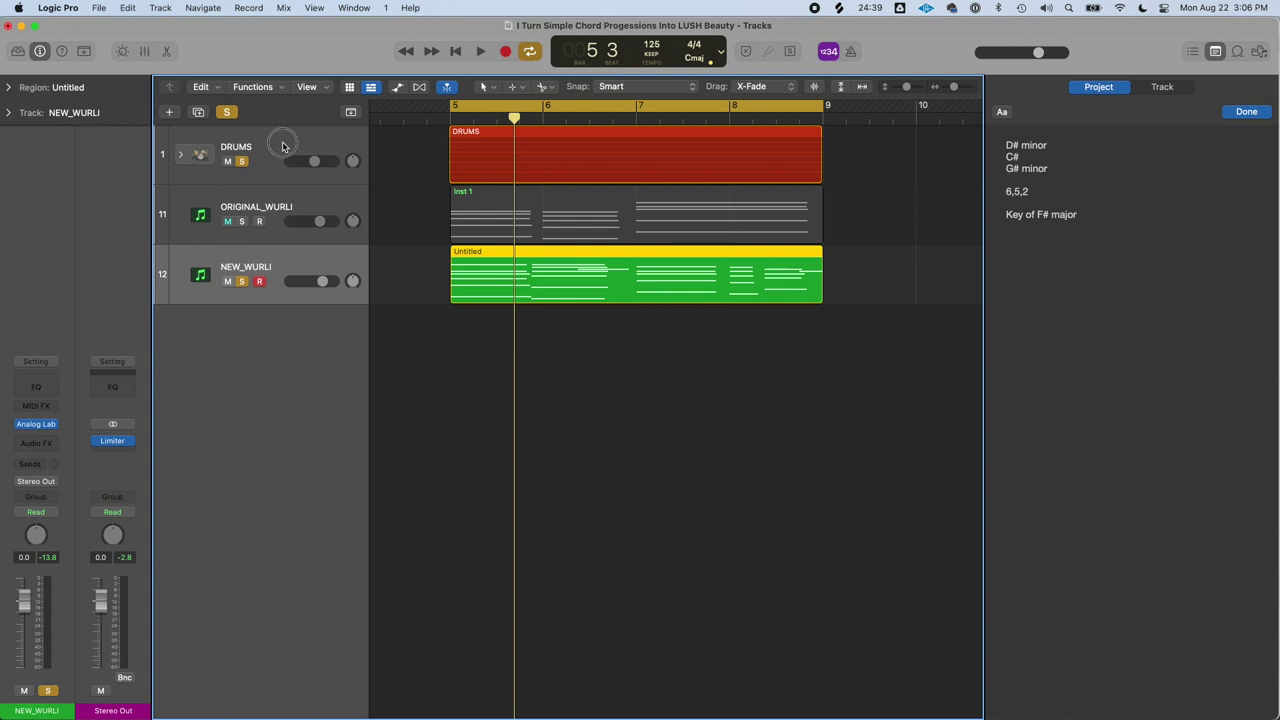
{"action": "left_click", "coordinate": [283, 138]}
{"action": "left_click", "coordinate": [335, 271]}
{"action": "key", "text": "space"}
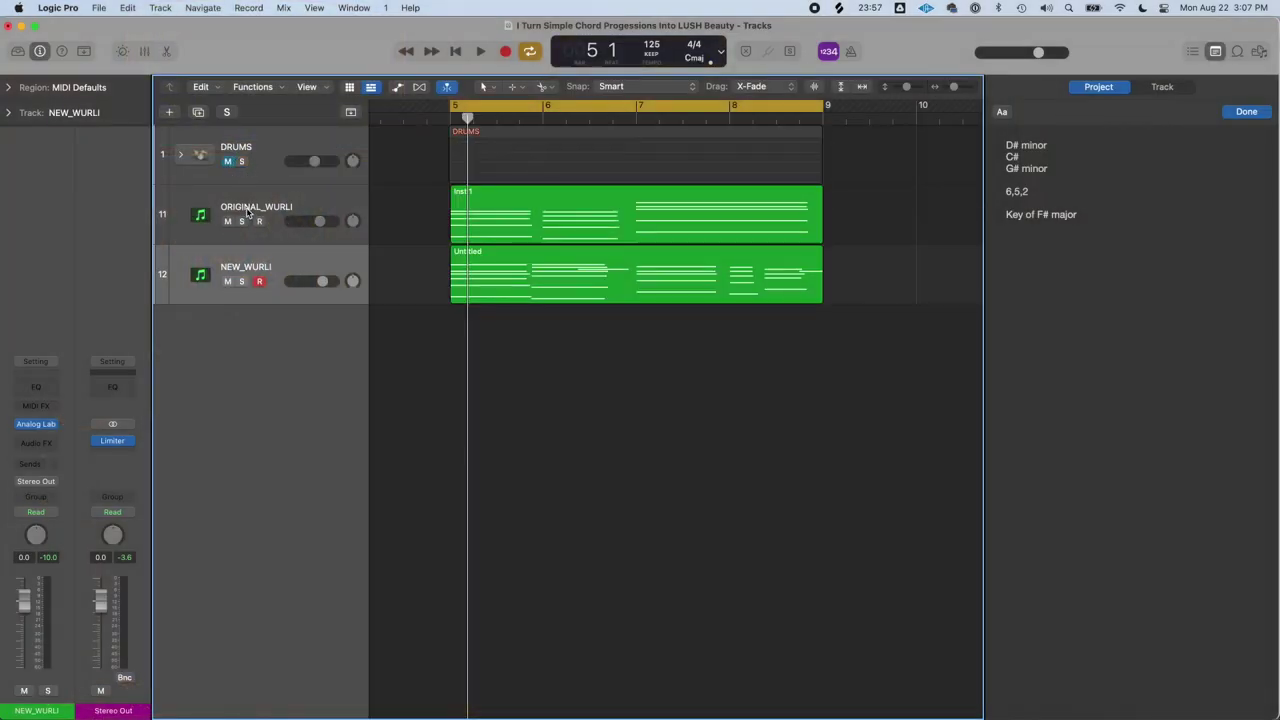
{"action": "left_click", "coordinate": [241, 221]}
Solo ORIGINAL_WURLI, open its Inst 1 region and scrub playback through bar 5.
{"action": "left_click", "coordinate": [621, 218]}
{"action": "double_click", "coordinate": [621, 218]}
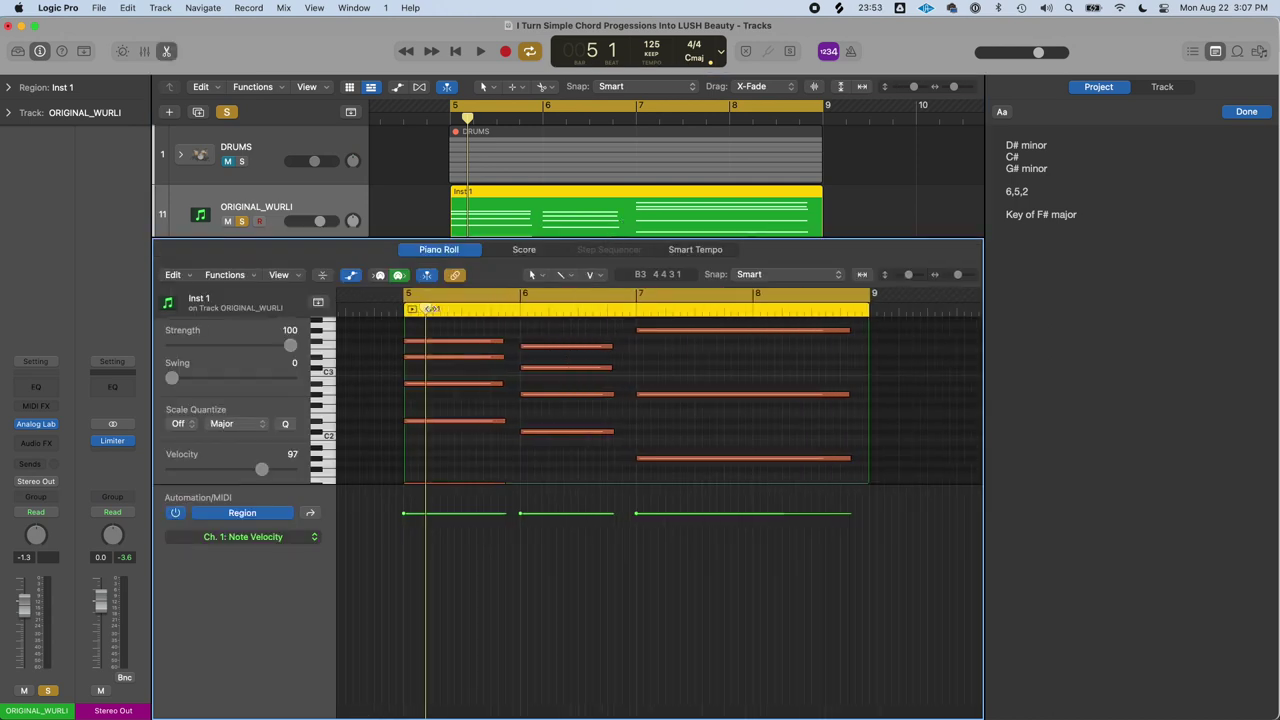
{"action": "left_click", "coordinate": [406, 308]}
{"action": "left_click_drag", "start_coordinate": [412, 308], "coordinate": [639, 297]}
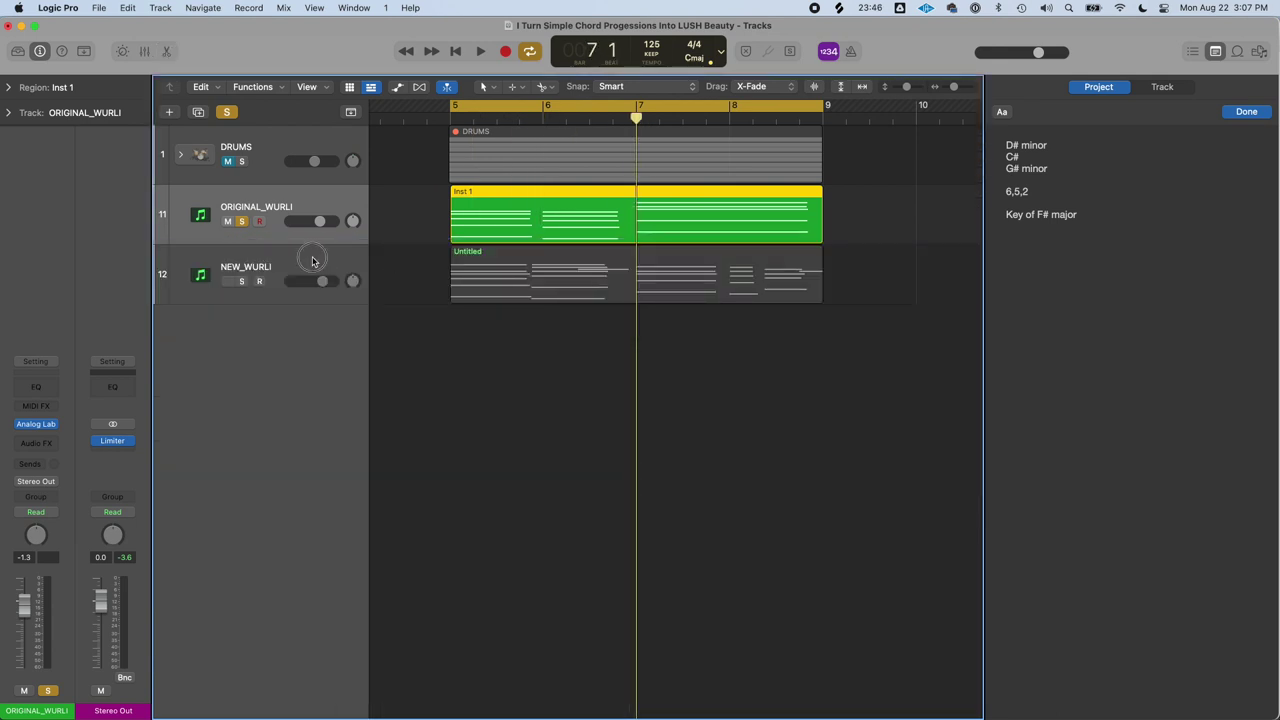
Take the solo off ORIGINAL_WURLI so both Wurlitzer tracks play.
{"action": "left_click", "coordinate": [312, 261]}
{"action": "left_click", "coordinate": [255, 223]}
{"action": "left_click", "coordinate": [241, 221]}
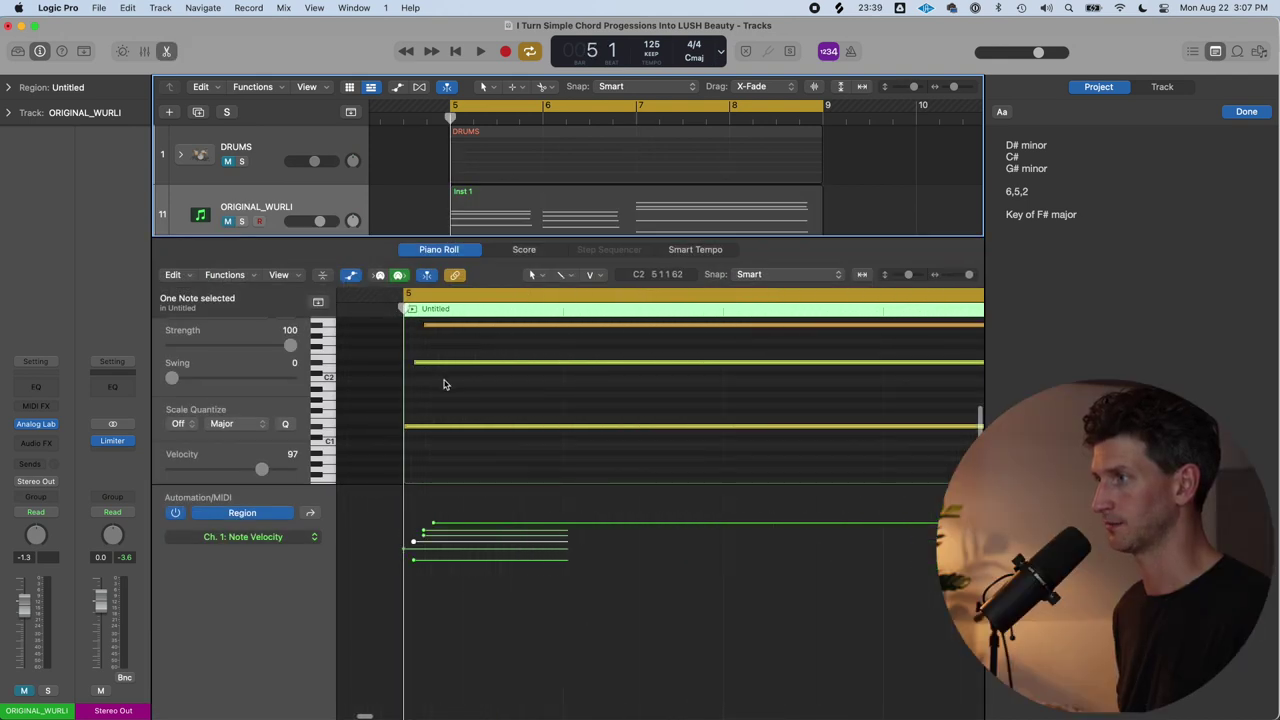
{"action": "scroll", "coordinate": [445, 384], "scroll_direction": "up", "scroll_amount": 3}
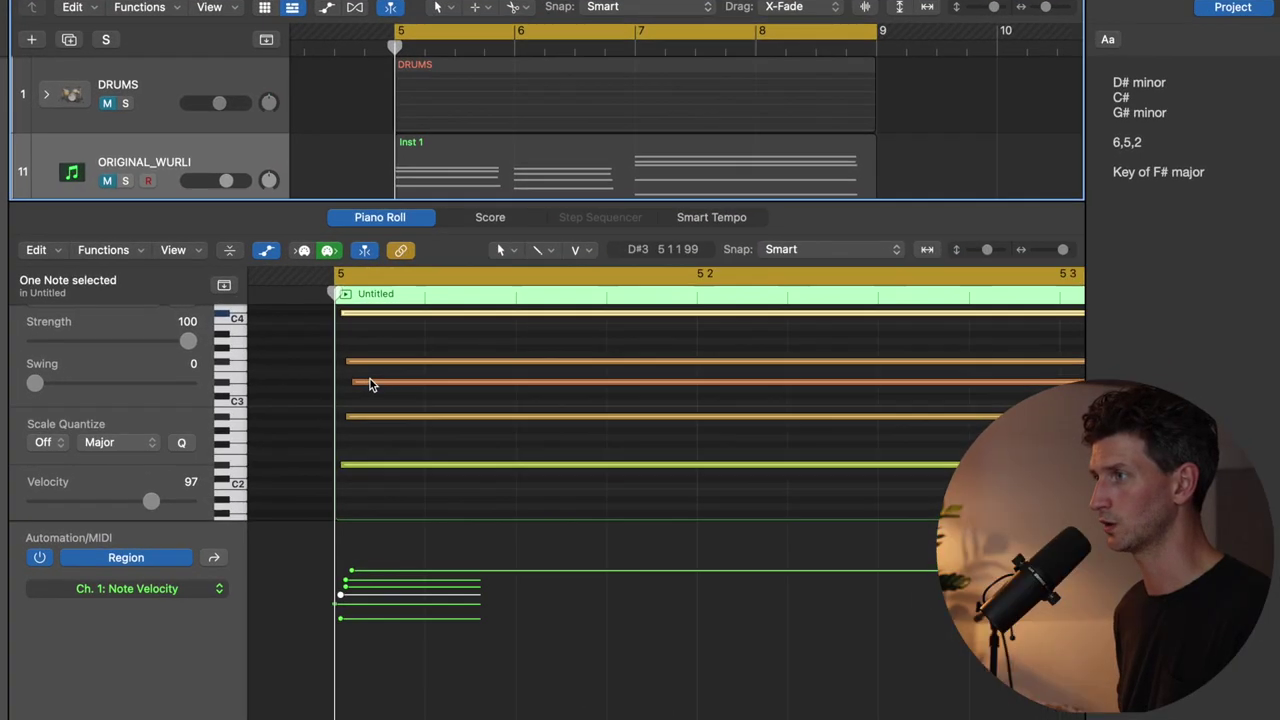
Scroll through the Untitled region's chords and velocity lane to review velocities and staggered starts.
{"action": "mouse_move", "coordinate": [370, 384]}
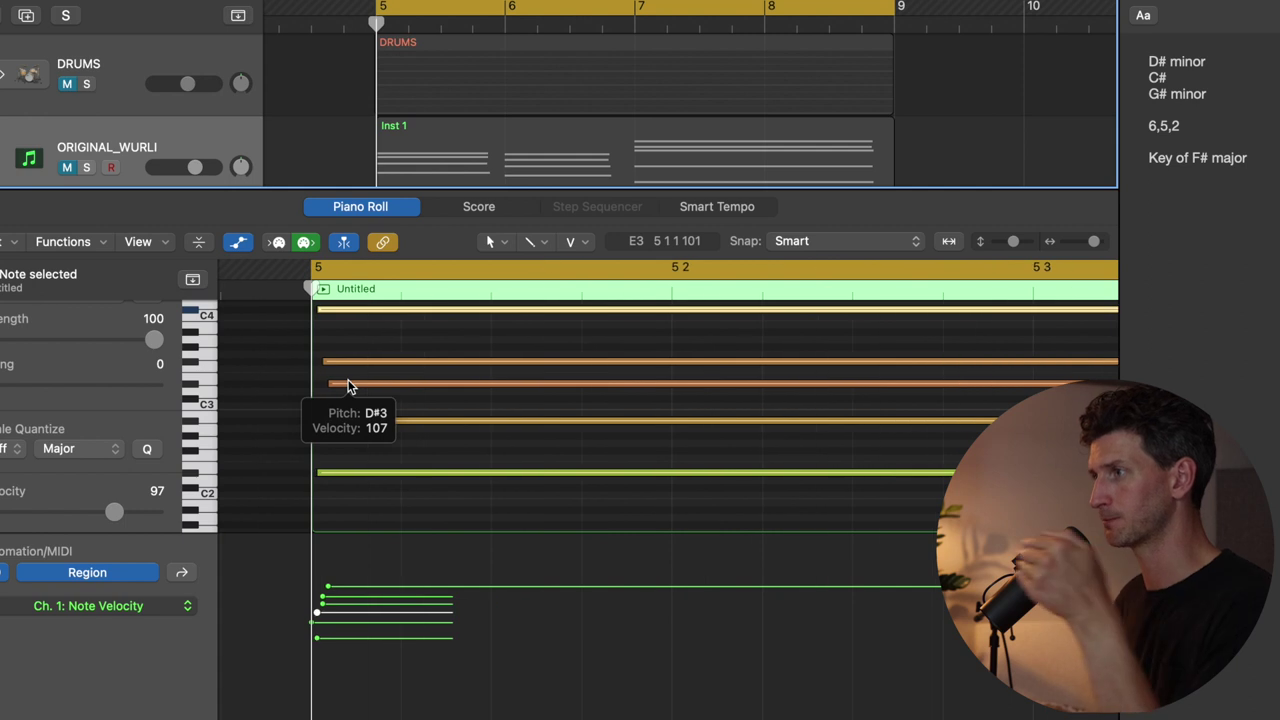
{"action": "scroll", "coordinate": [351, 420], "scroll_direction": "down", "scroll_amount": 3}
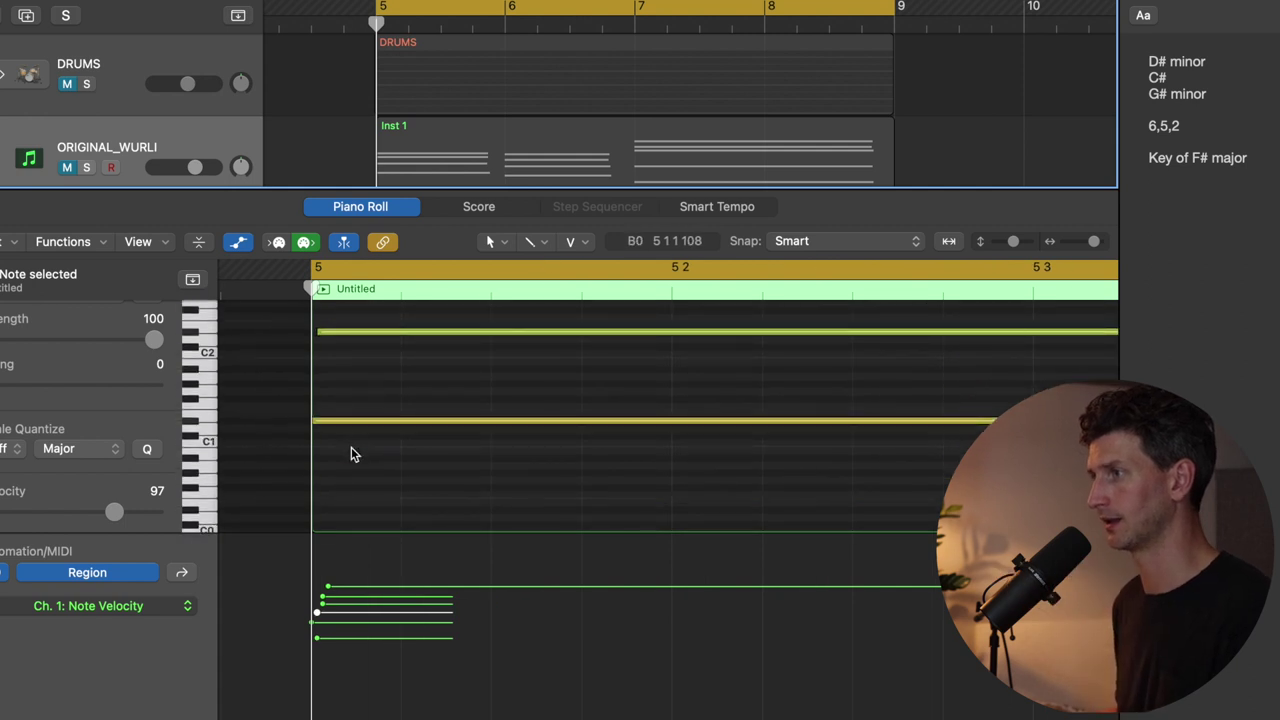
{"action": "scroll", "coordinate": [351, 447], "scroll_direction": "down", "scroll_amount": 5}
{"action": "scroll", "coordinate": [345, 438], "scroll_direction": "up", "scroll_amount": 2}
{"action": "scroll", "coordinate": [339, 428], "scroll_direction": "up", "scroll_amount": 3}
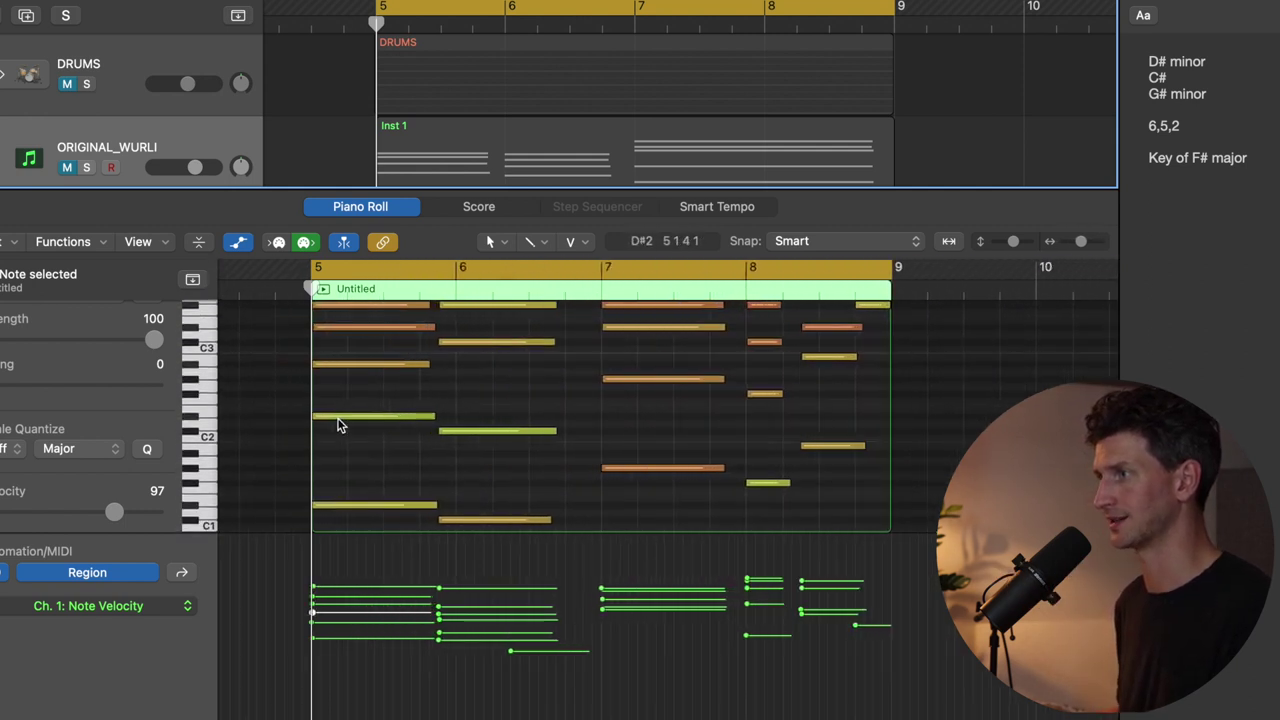
{"action": "scroll", "coordinate": [340, 422], "scroll_direction": "up", "scroll_amount": 3}
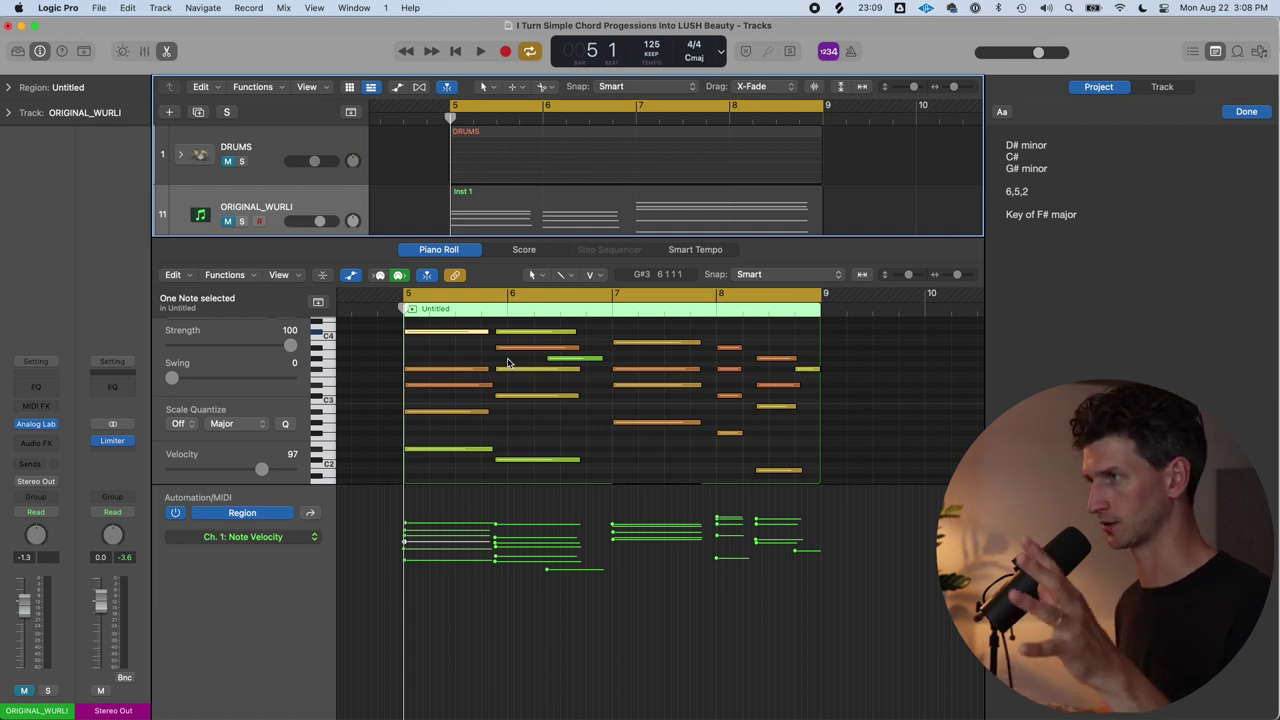
{"action": "scroll", "coordinate": [615, 334], "scroll_direction": "up", "scroll_amount": 2}
{"action": "scroll", "coordinate": [520, 333], "scroll_direction": "down", "scroll_amount": 2}
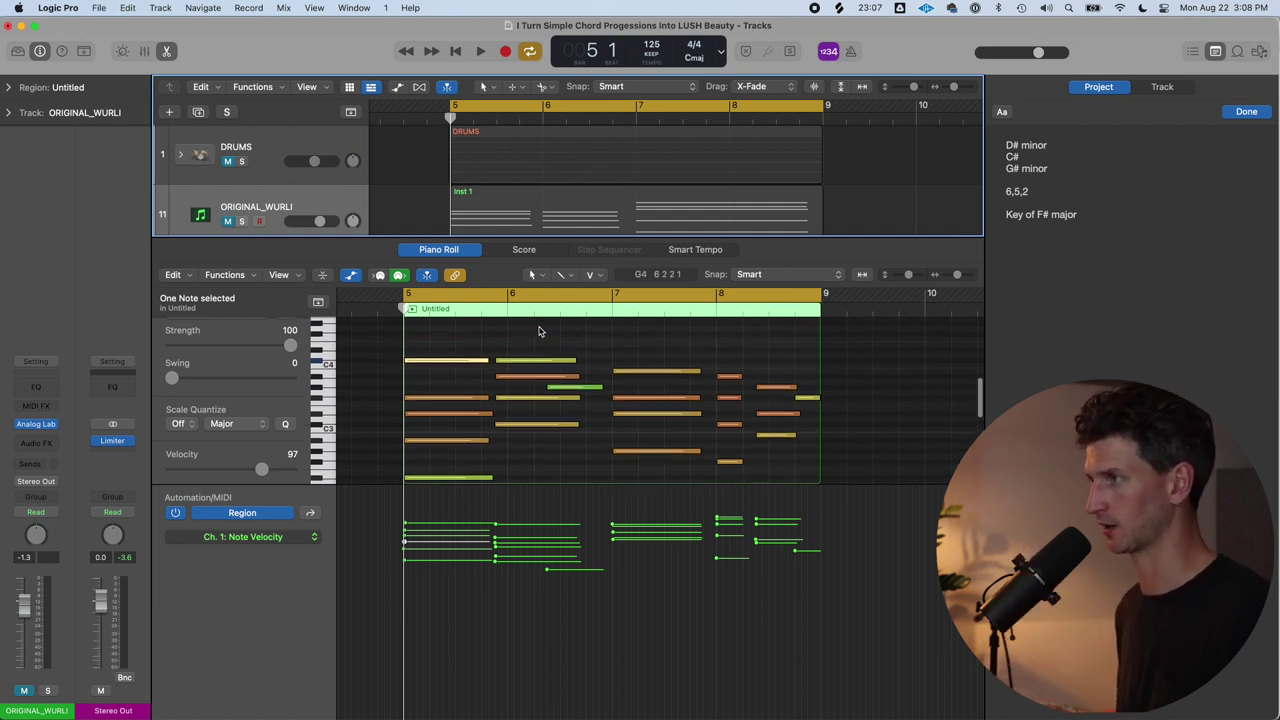
{"action": "scroll", "coordinate": [542, 444], "scroll_direction": "down", "scroll_amount": 8}
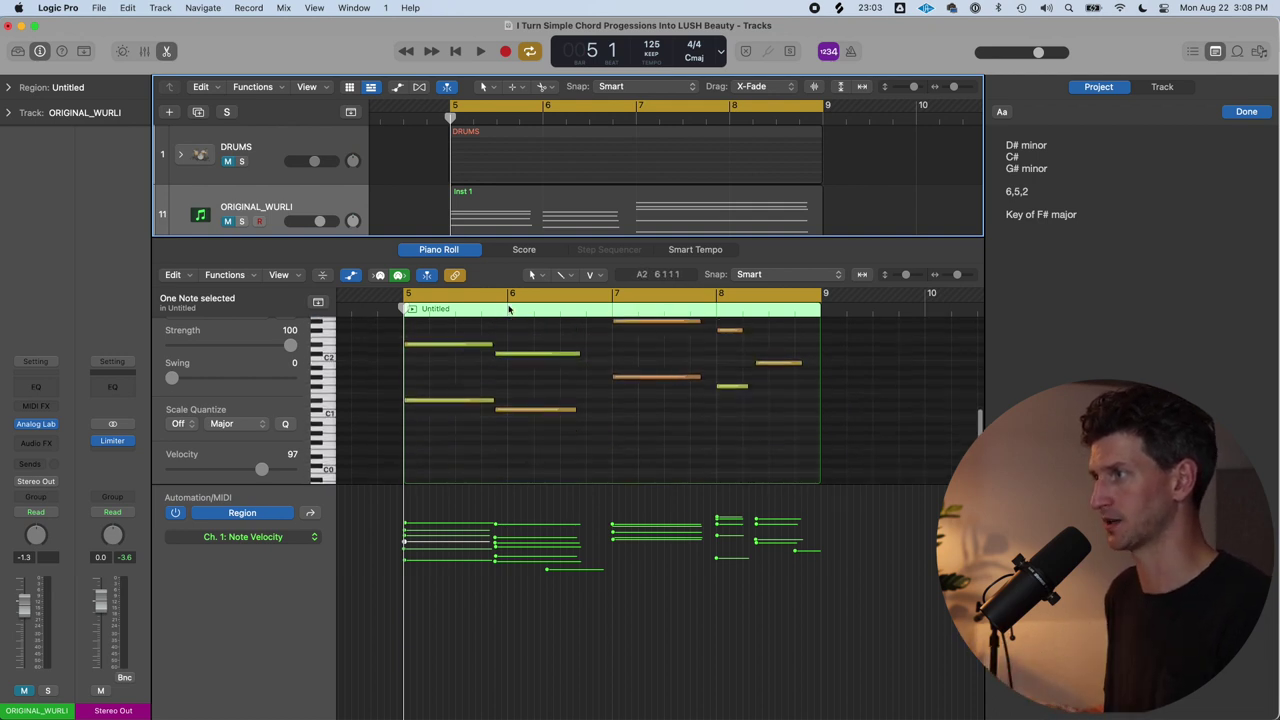
Solo ORIGINAL_WURLI and audition its Inst 1 progression from bar 6, closing the note editor.
{"action": "left_click", "coordinate": [242, 221]}
{"action": "left_click", "coordinate": [466, 221]}
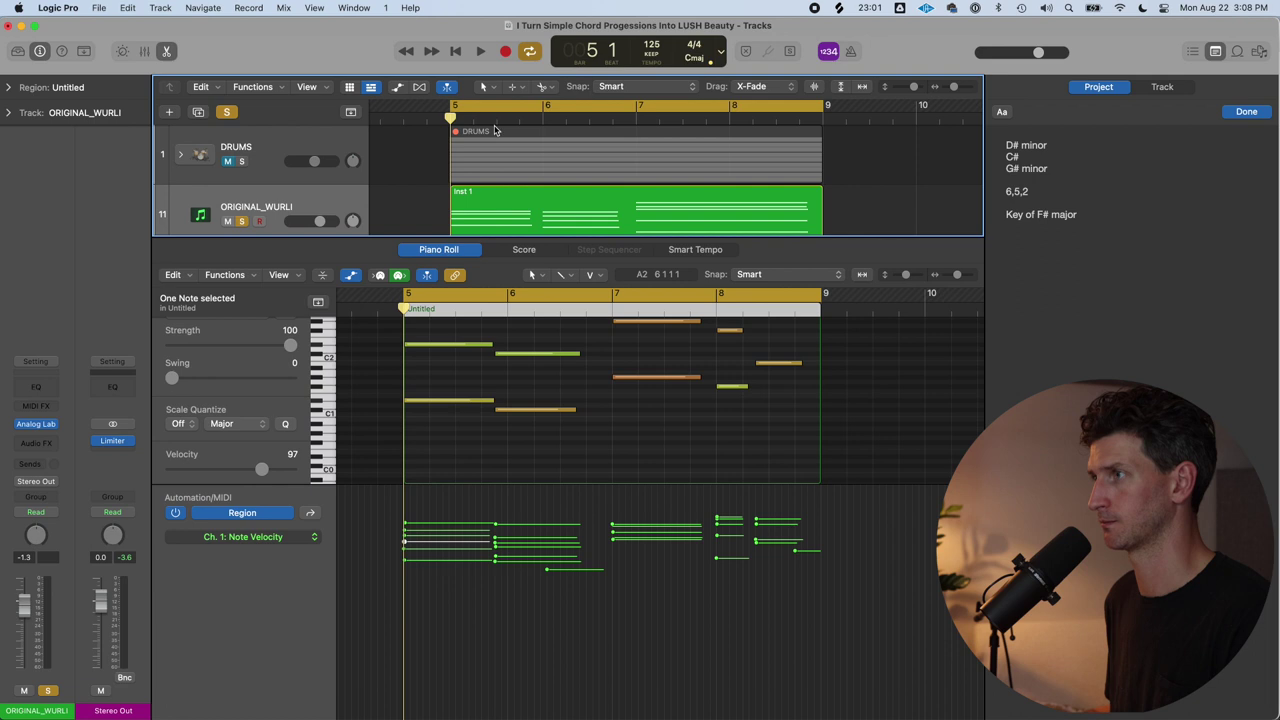
{"action": "scroll", "coordinate": [466, 189], "scroll_direction": "down", "scroll_amount": 1}
{"action": "left_click", "coordinate": [478, 168]}
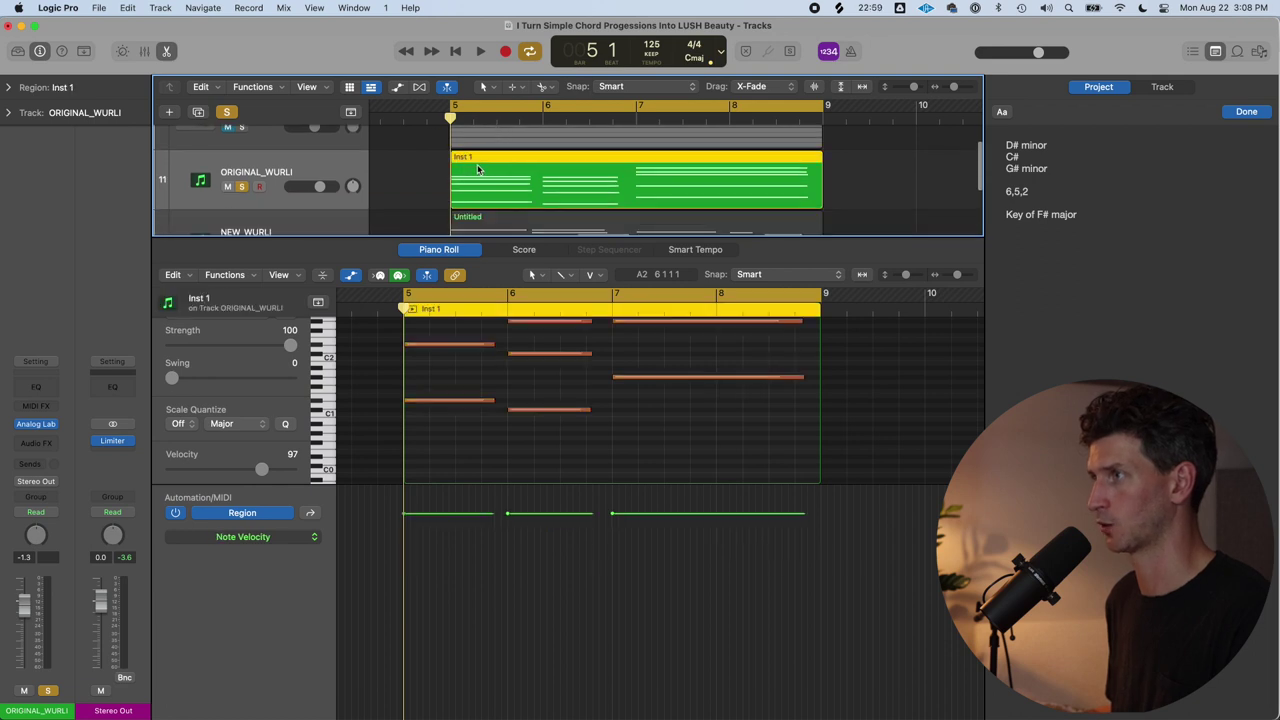
{"action": "left_click", "coordinate": [546, 119]}
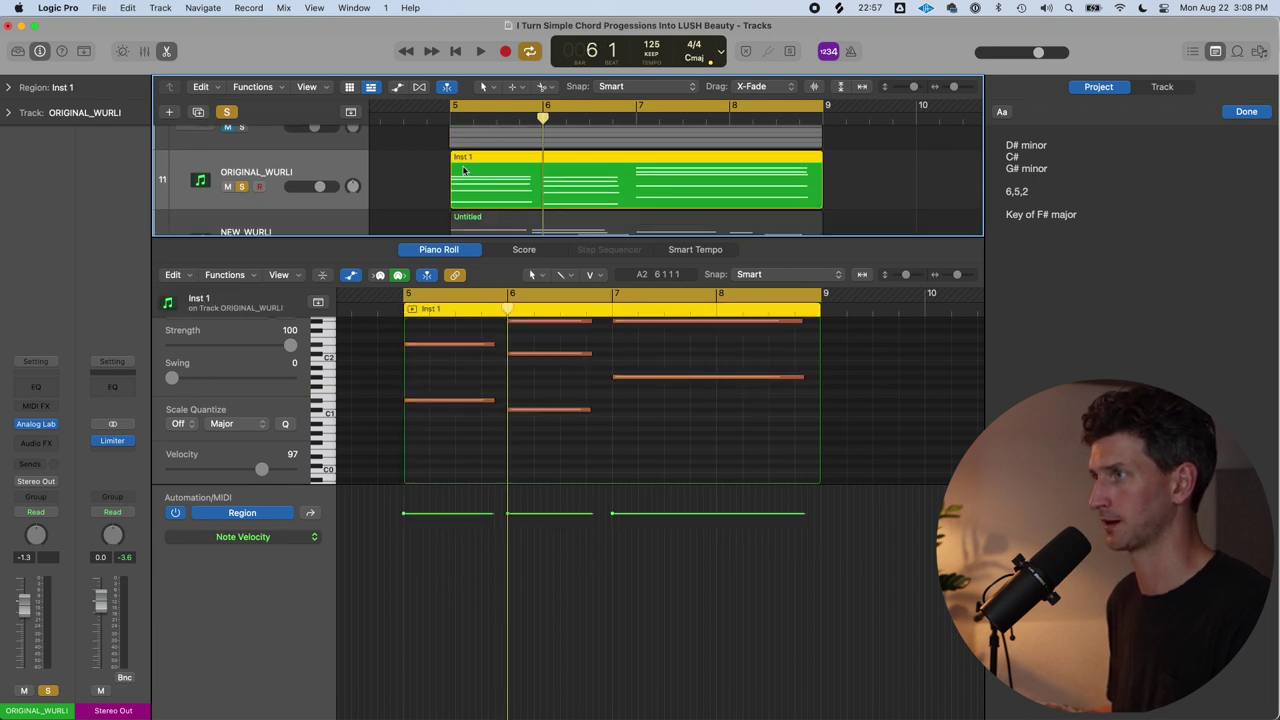
{"action": "key", "text": "space"}
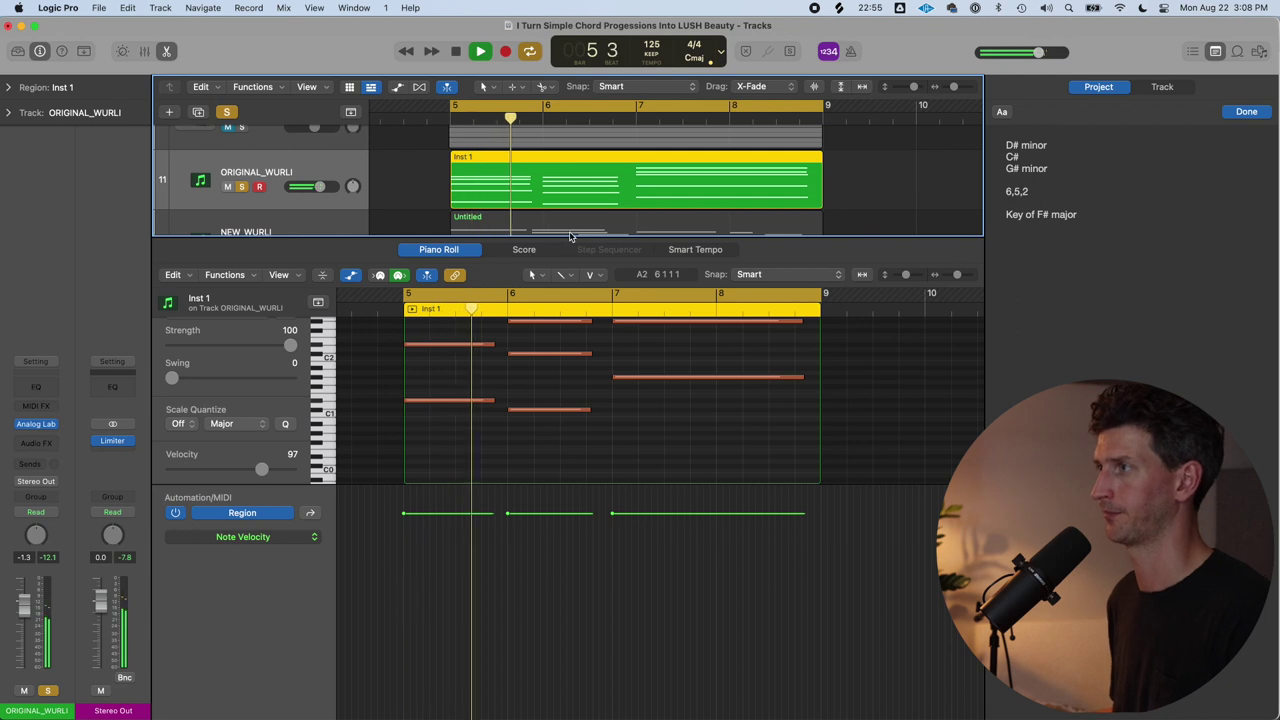
{"action": "key", "text": "e"}
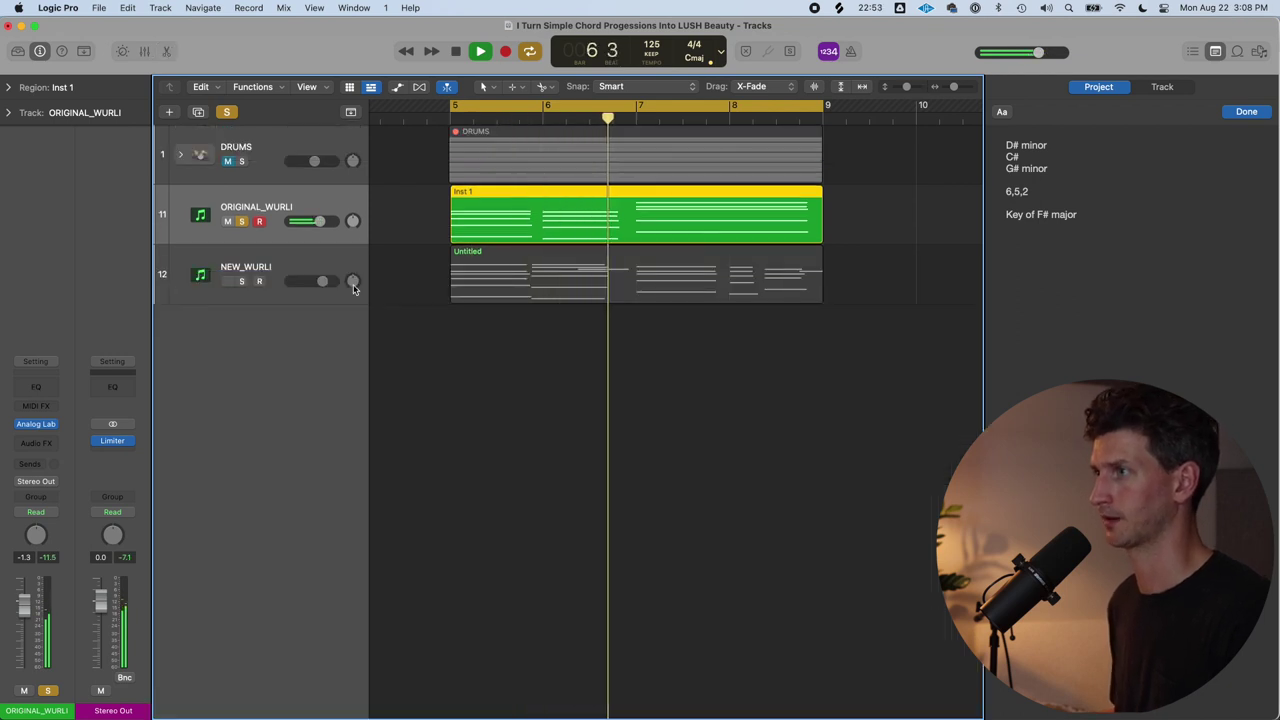
{"action": "key", "text": "space"}
Solo NEW_WURLI instead of ORIGINAL_WURLI and select the Untitled region.
{"action": "left_click", "coordinate": [244, 281]}
{"action": "left_click", "coordinate": [241, 221]}
{"action": "left_click", "coordinate": [600, 394]}
{"action": "left_click", "coordinate": [570, 288]}
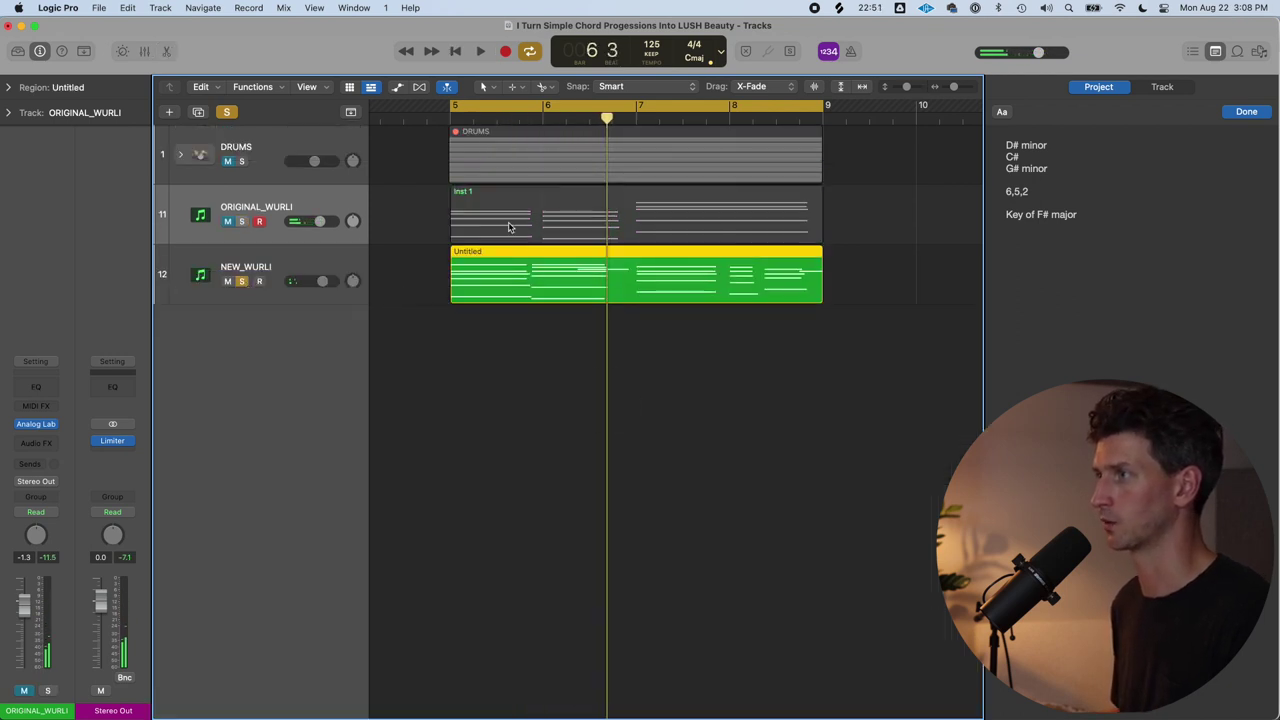
Solo DRUMS and audition the original Wurlitzer version against the drums, NEW_WURLI unsoloed.
{"action": "key", "text": "space"}
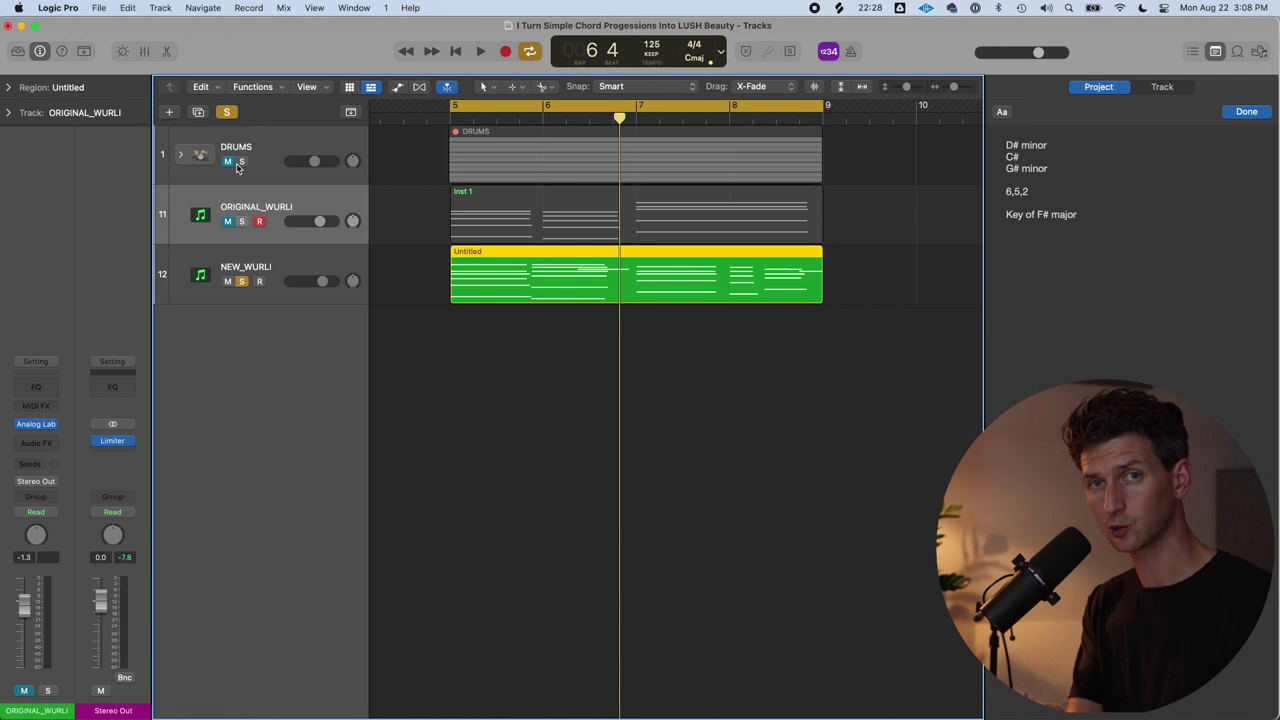
{"action": "left_click", "coordinate": [236, 160]}
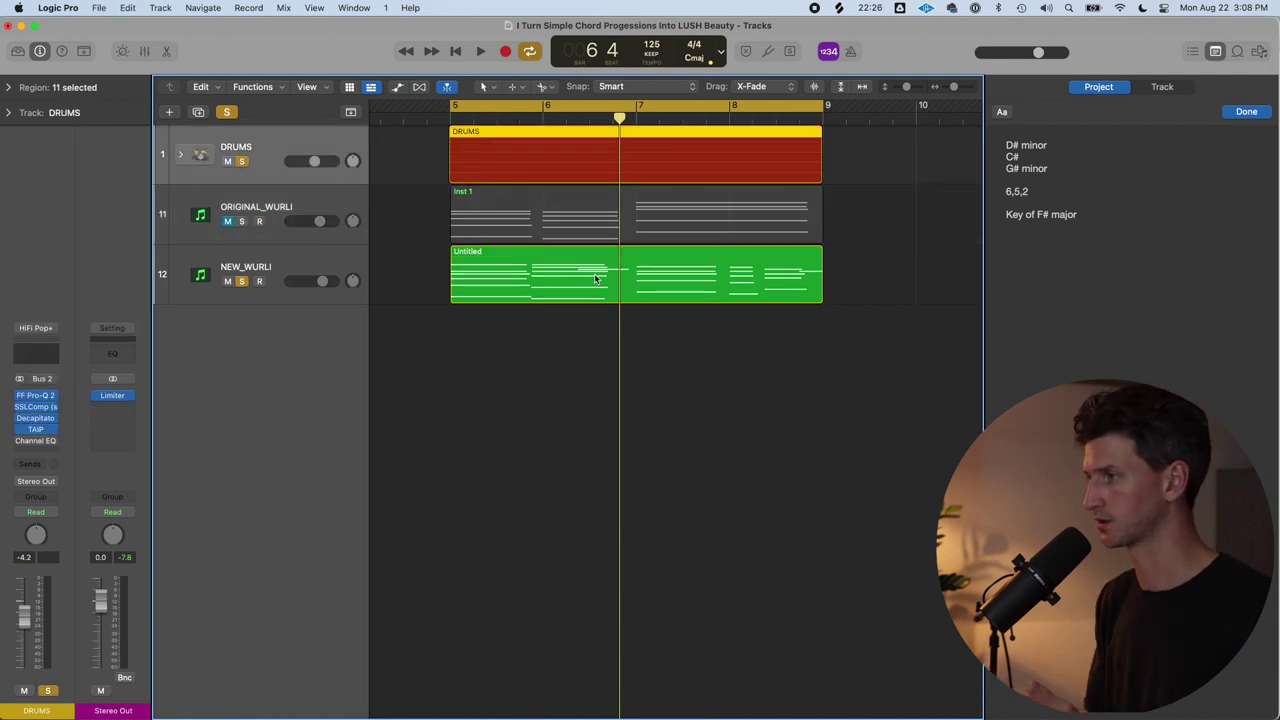
{"action": "left_click", "coordinate": [584, 330]}
{"action": "left_click", "coordinate": [560, 226]}
{"action": "left_click", "coordinate": [243, 221]}
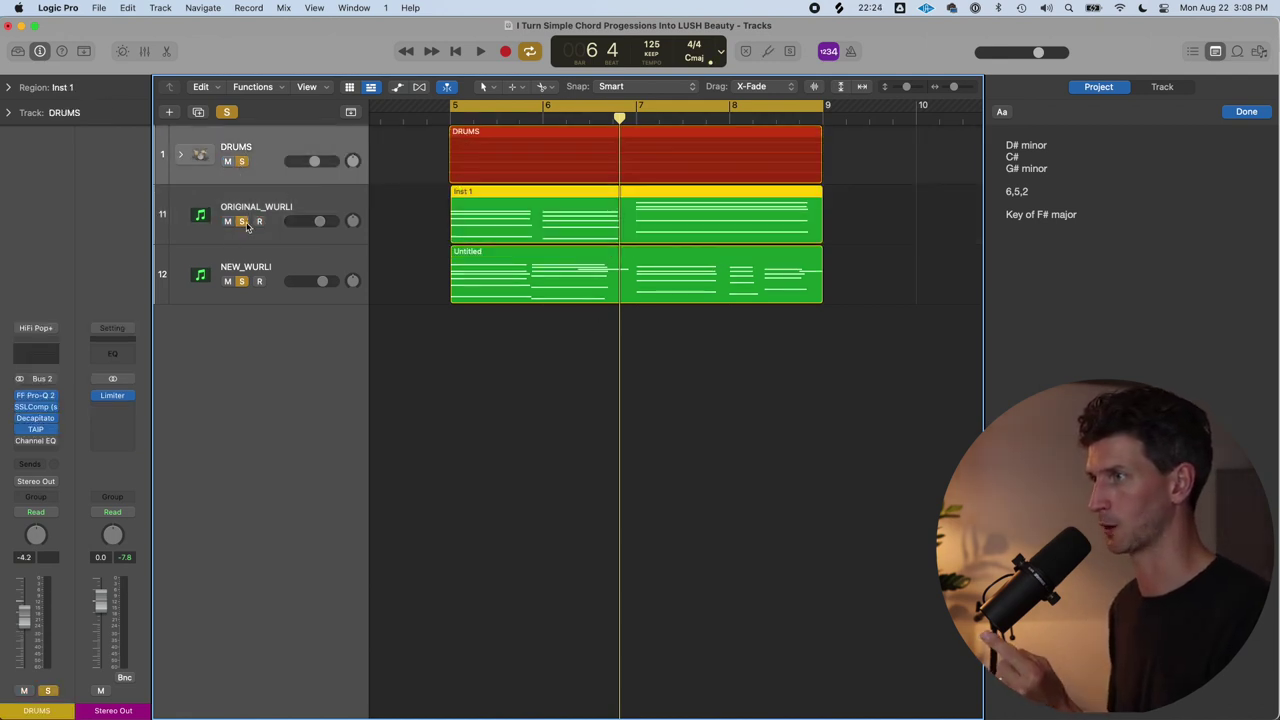
{"action": "left_click", "coordinate": [243, 281]}
{"action": "left_click", "coordinate": [603, 288]}
{"action": "left_click", "coordinate": [560, 221]}
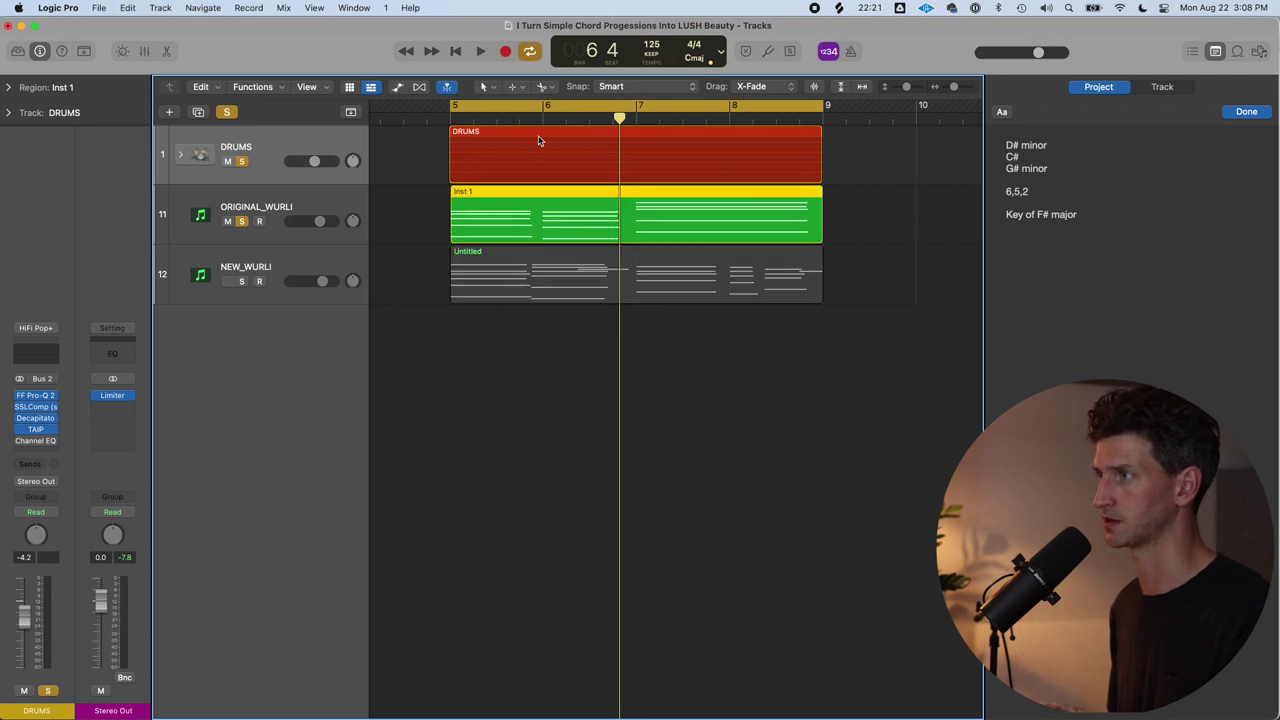
{"action": "key", "text": "space"}
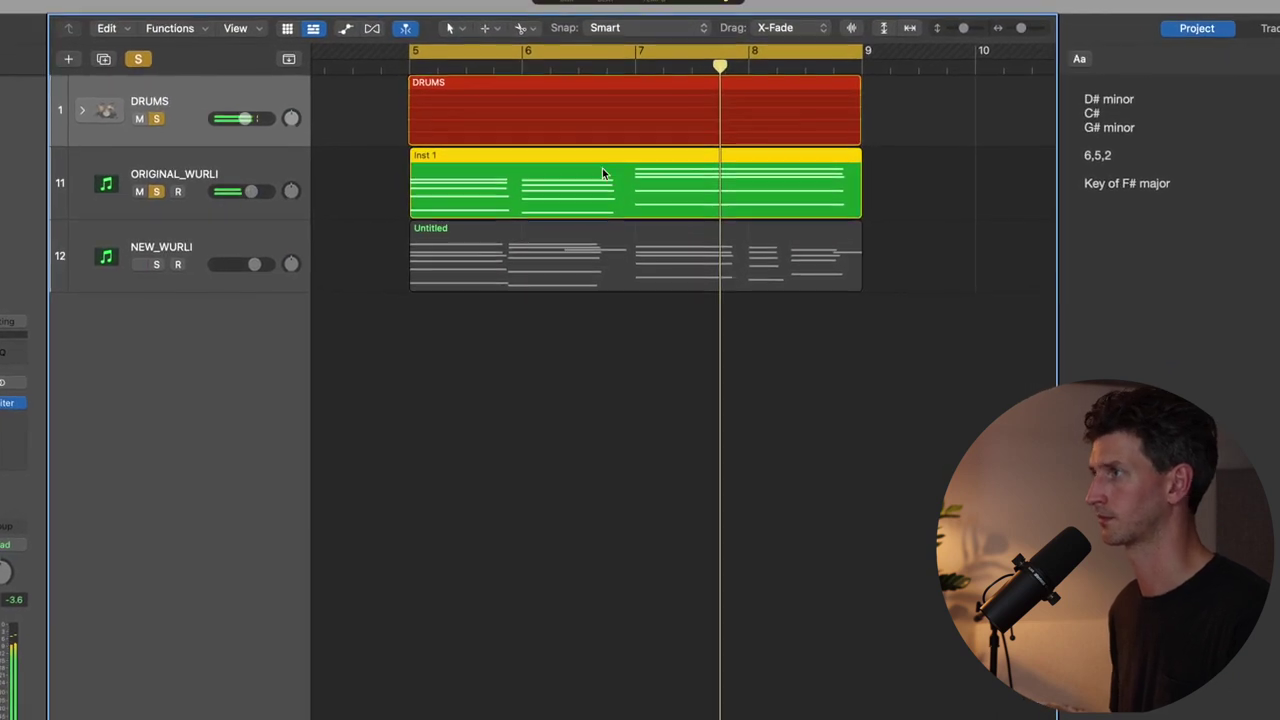
{"action": "key", "text": "space"}
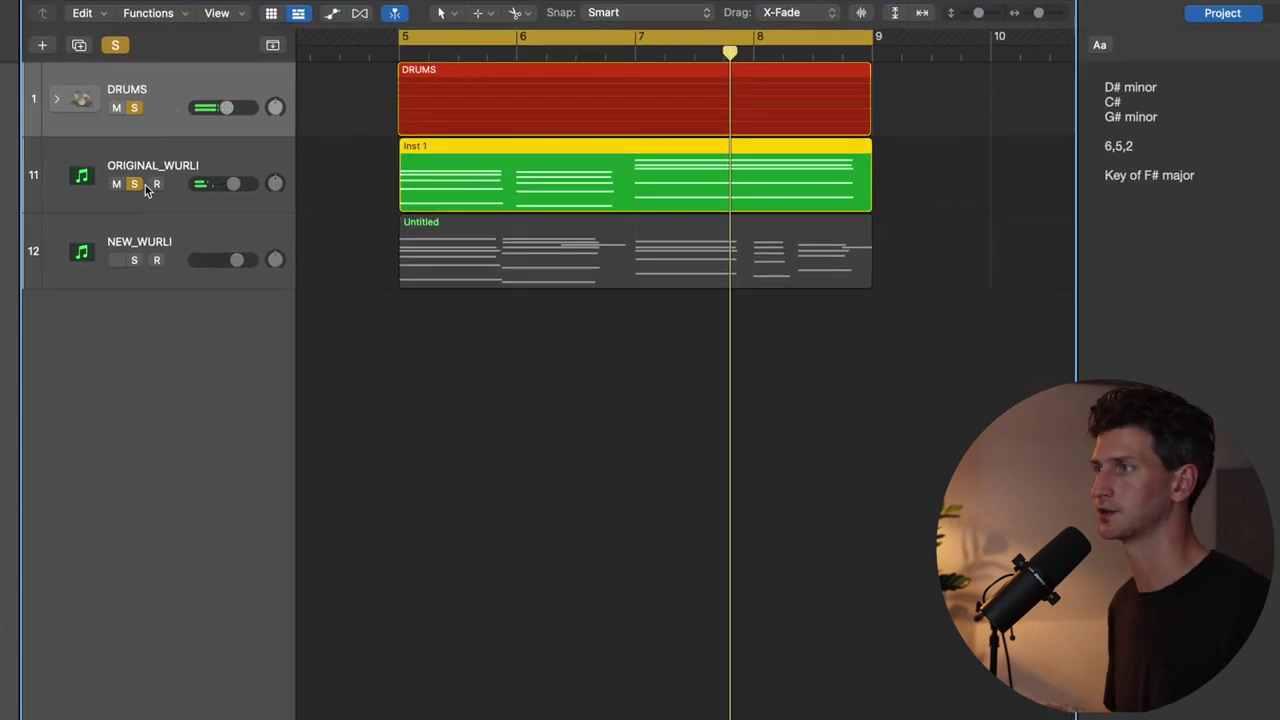
Move the solo from ORIGINAL_WURLI to NEW_WURLI and play the new version with drums.
{"action": "left_click", "coordinate": [137, 183]}
{"action": "left_click", "coordinate": [133, 260]}
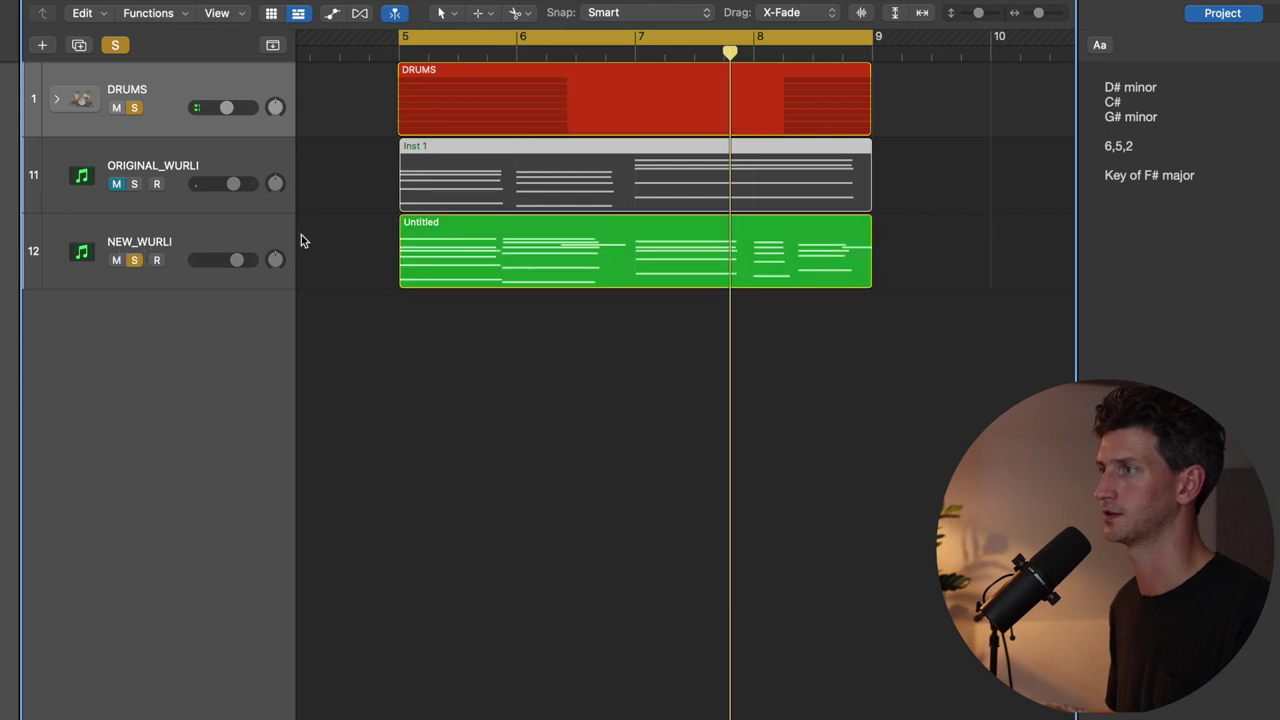
{"action": "left_click", "coordinate": [301, 240]}
{"action": "key", "text": "space"}
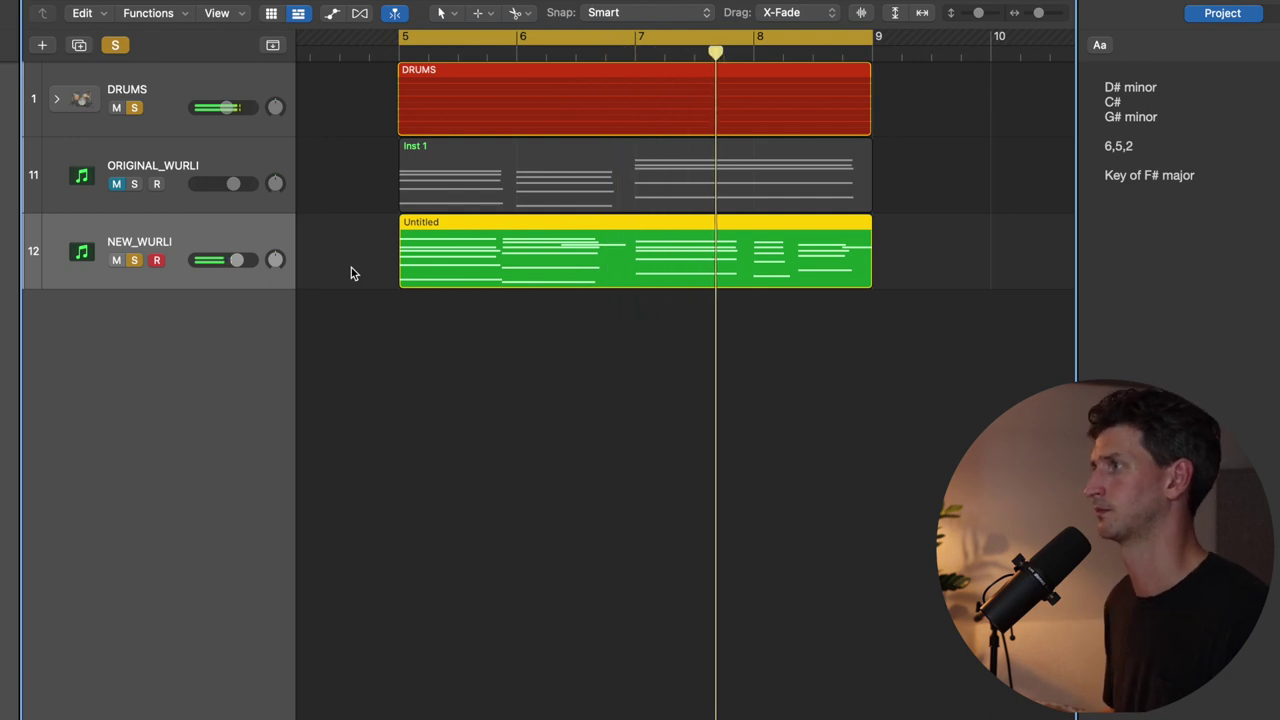
{"action": "key", "text": "space"}
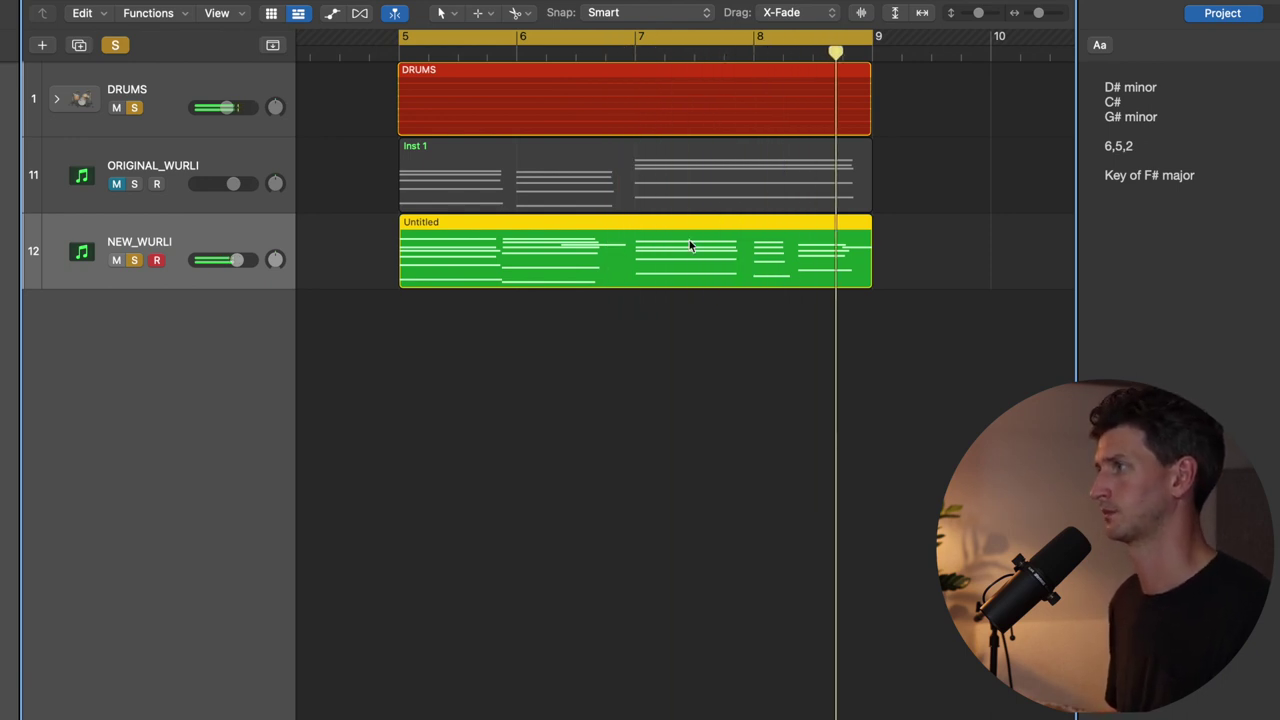
{"action": "left_click", "coordinate": [823, 309]}
{"action": "left_click", "coordinate": [795, 240]}
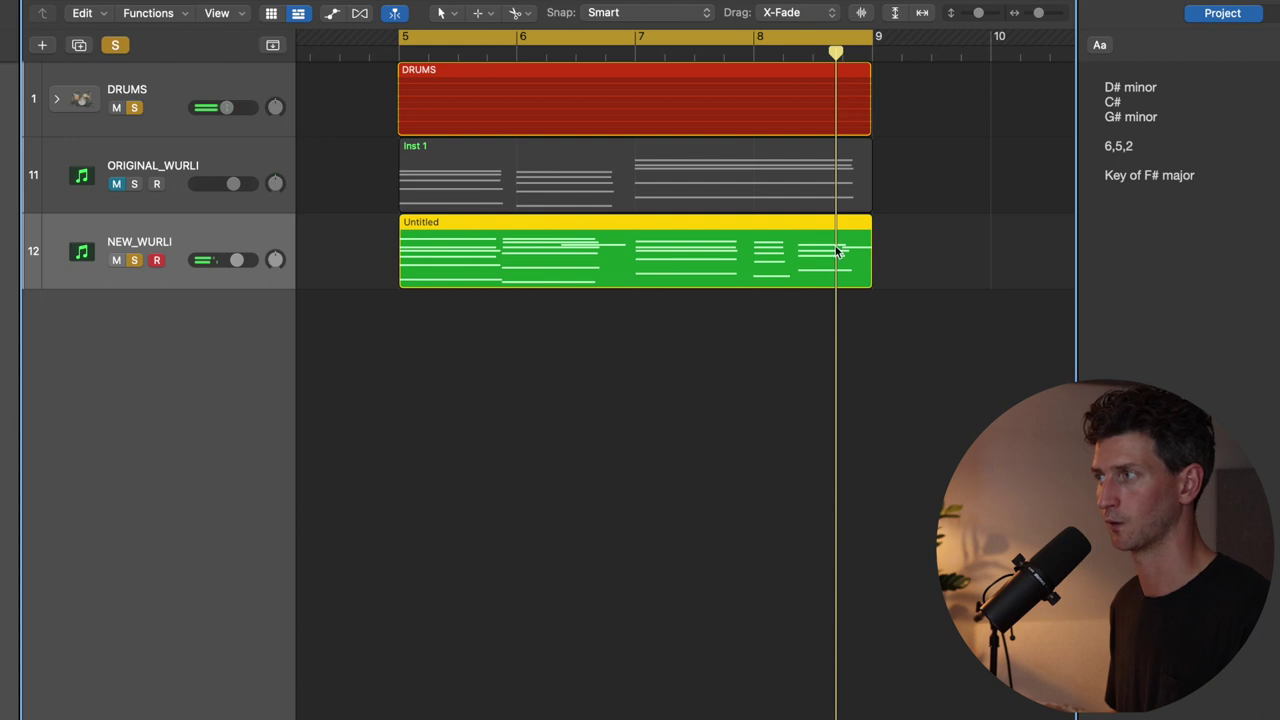
Place the playhead near bar 7 and unmute the ORIGINAL_WURLI track.
{"action": "left_click", "coordinate": [678, 248]}
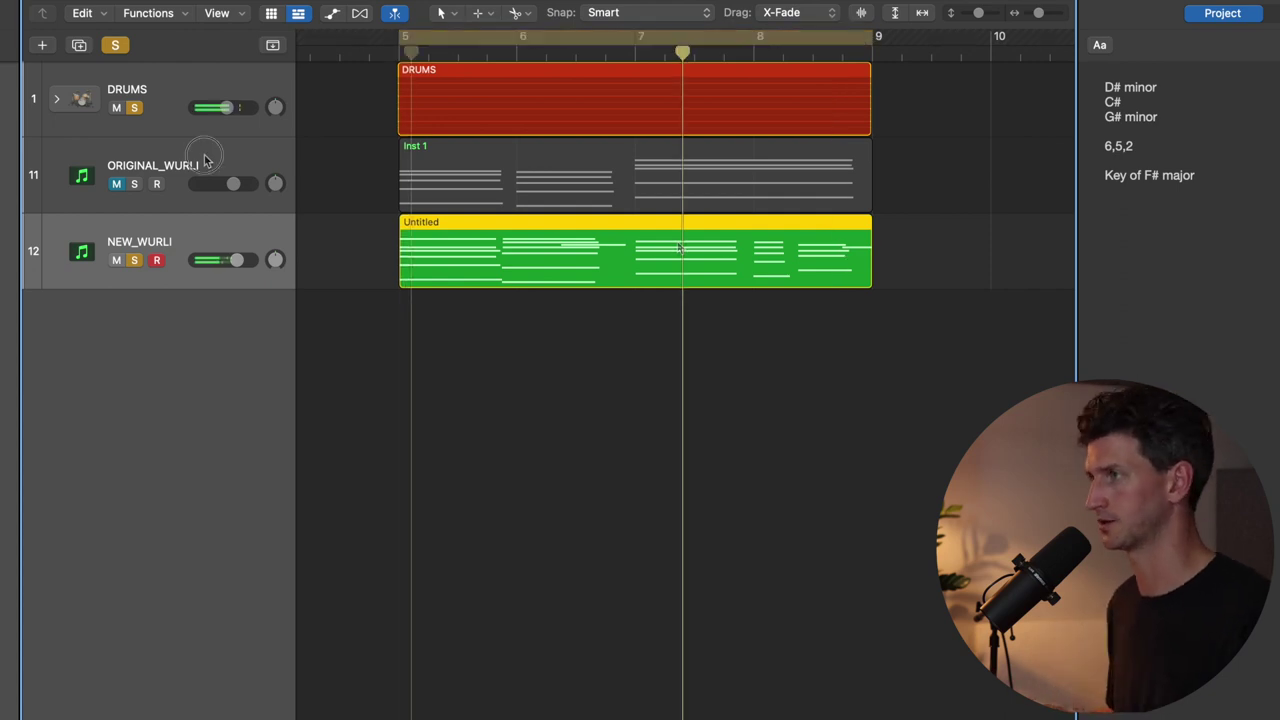
{"action": "left_click", "coordinate": [436, 160]}
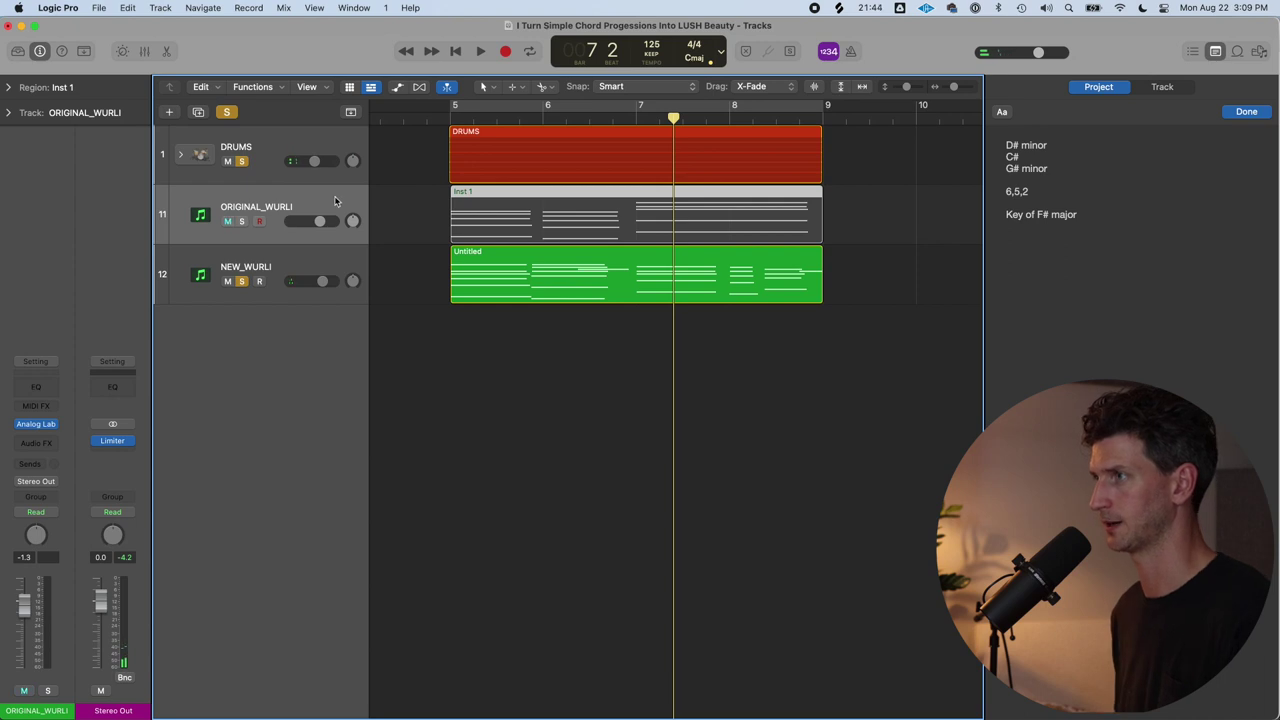
{"action": "key", "text": "ctrl+m"}
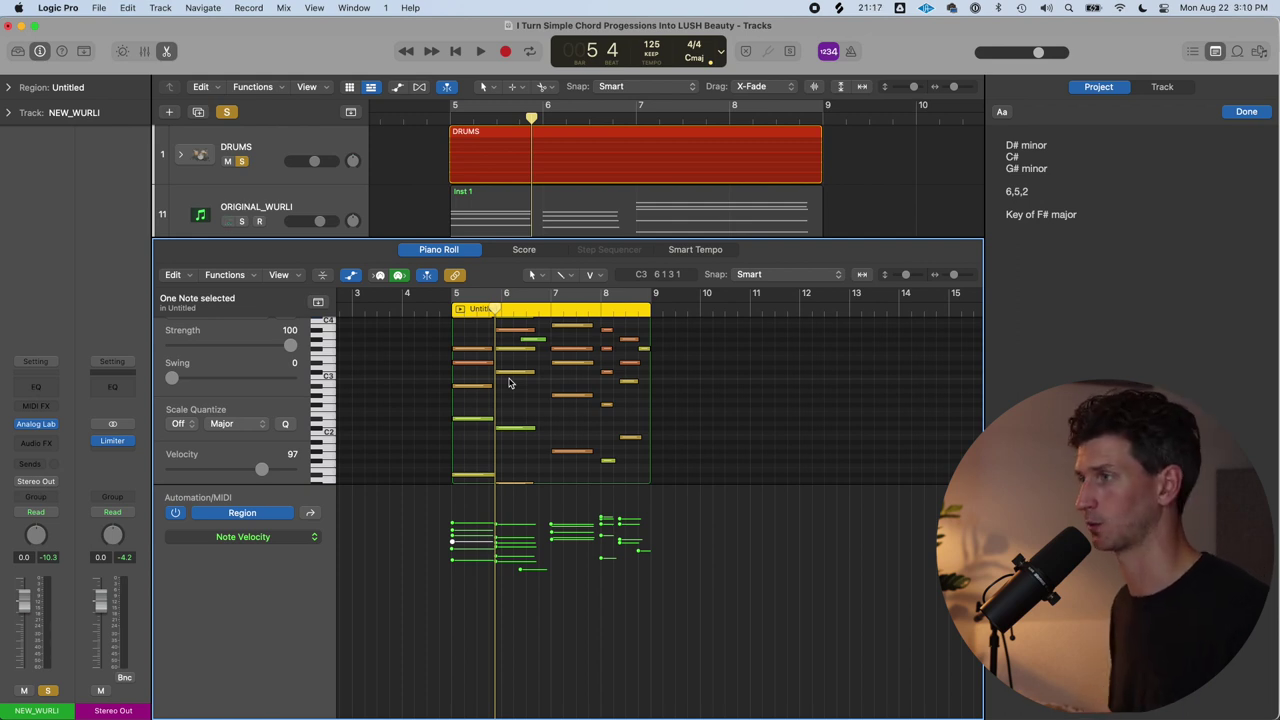
Select all 28 notes, hide the velocity lane, zoom out and reveal Quantize 1/8 Note and Q-Flam +15 ticks.
{"action": "key", "text": "super+Right"}
{"action": "key", "text": "super+Right"}
{"action": "key", "text": "super+Right"}
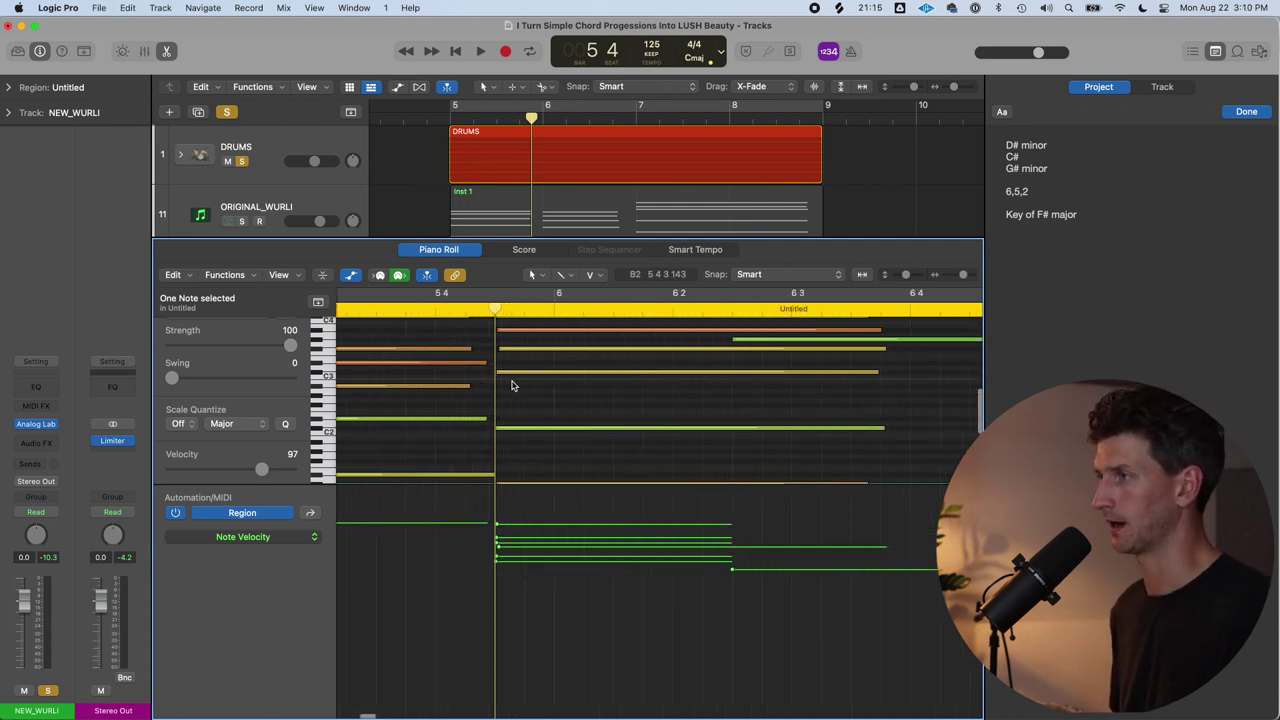
{"action": "key", "text": "super+Left"}
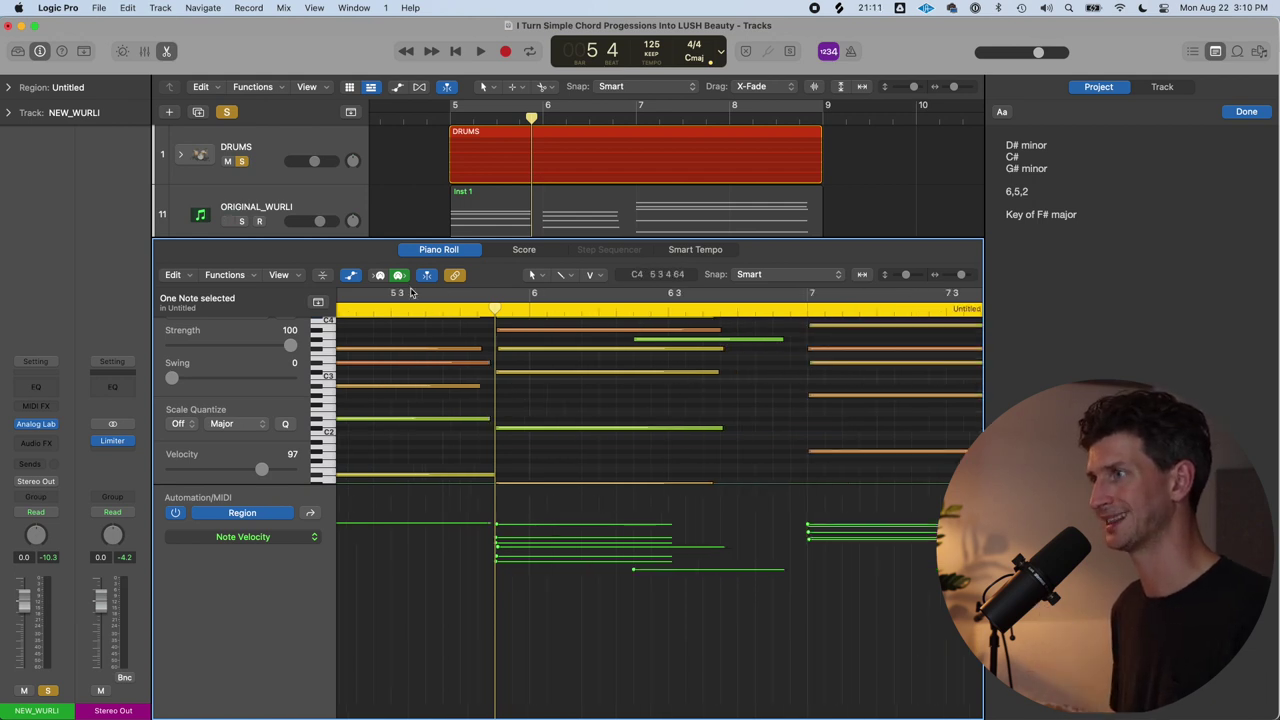
{"action": "left_click", "coordinate": [591, 408]}
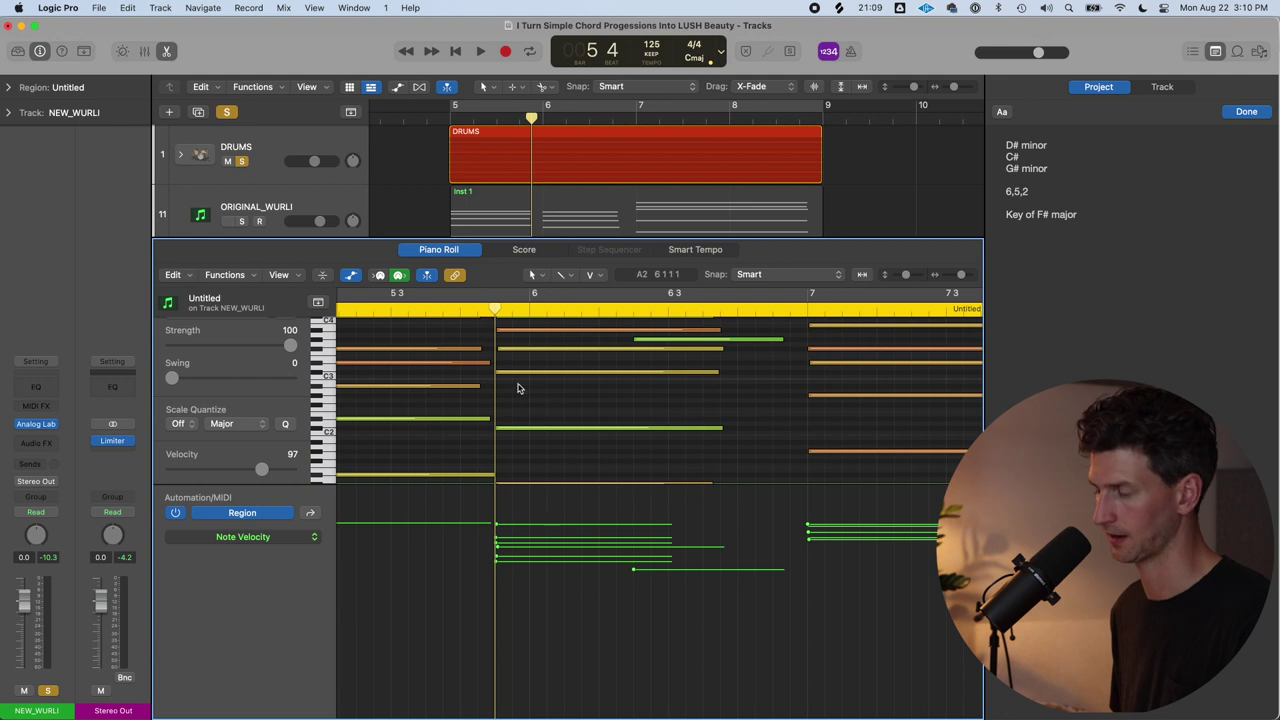
{"action": "key", "text": "super+a"}
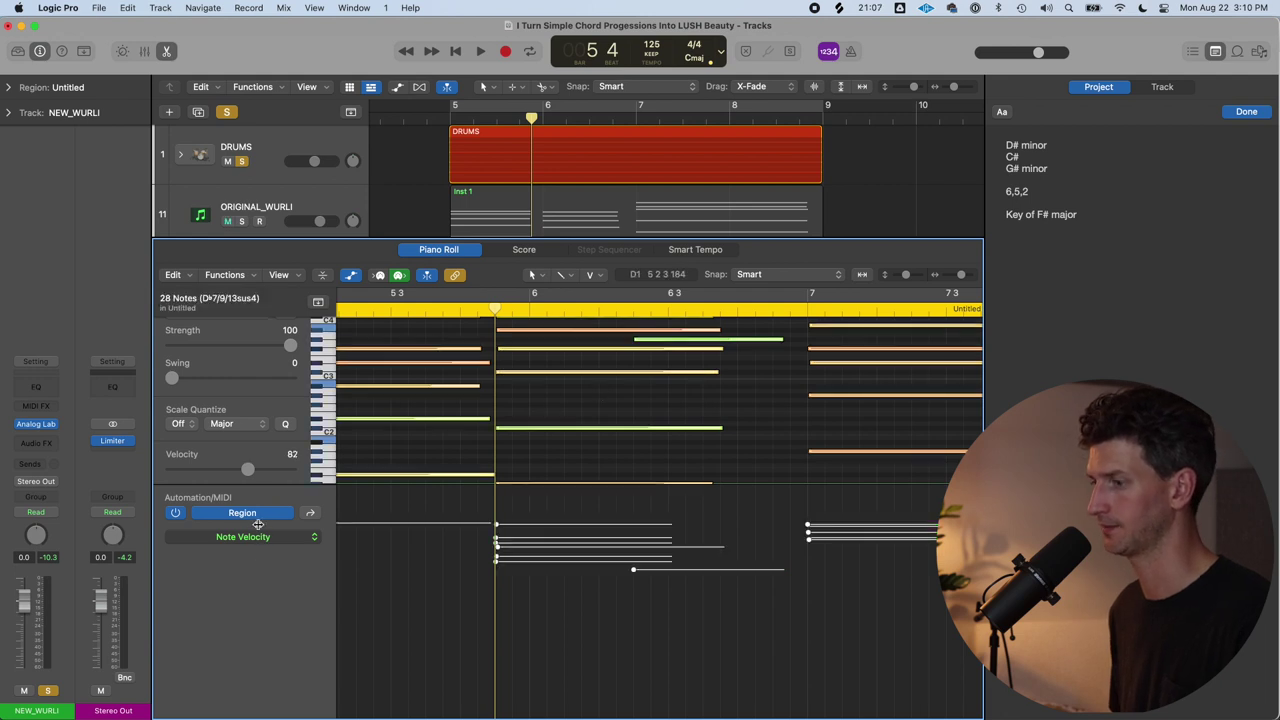
{"action": "key", "text": "a"}
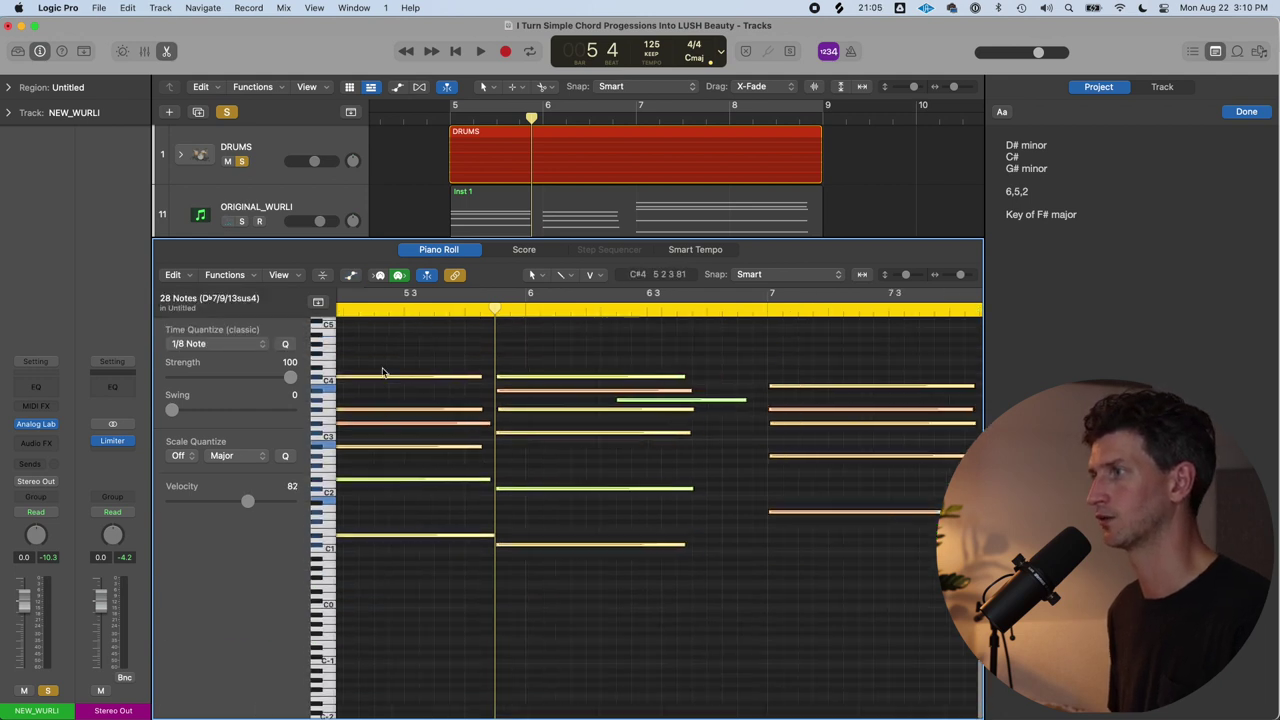
{"action": "key", "text": "z"}
{"action": "left_click", "coordinate": [10, 87]}
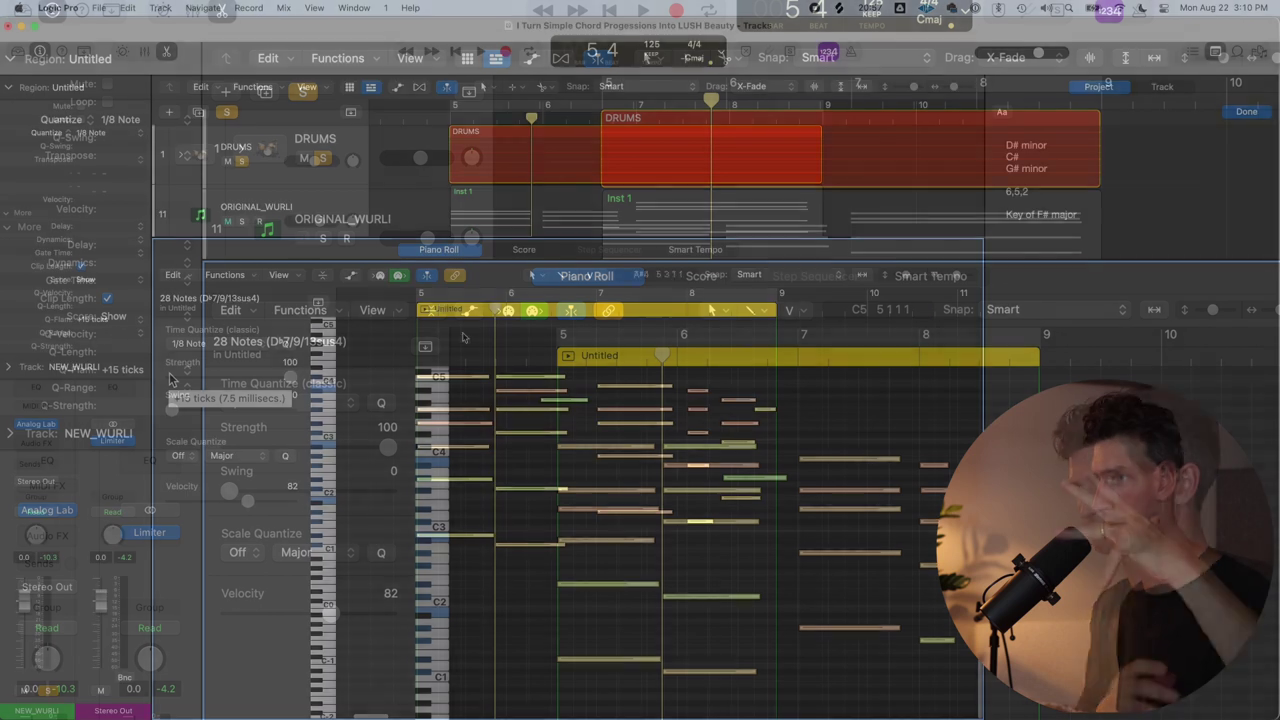
Drag the bar 5 chord notes slightly right so they sit staggered off the grid.
{"action": "scroll", "coordinate": [490, 328], "scroll_direction": "up", "scroll_amount": 6}
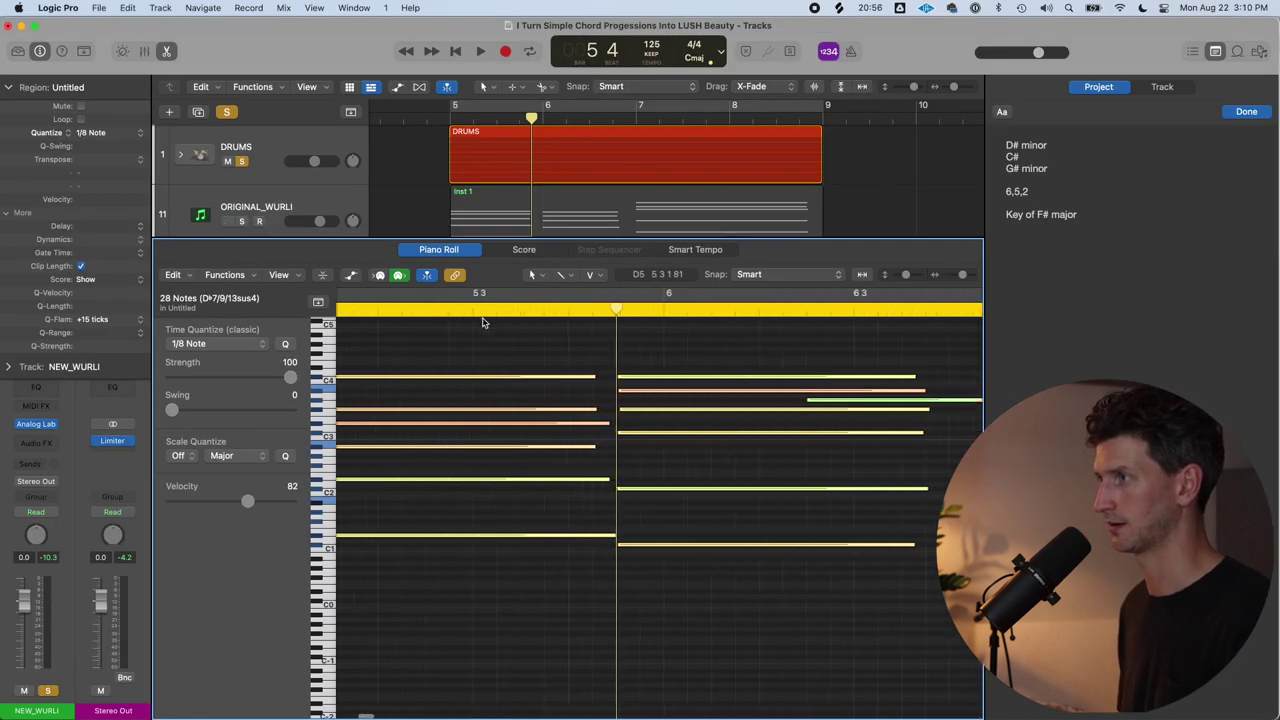
{"action": "scroll", "coordinate": [531, 355], "scroll_direction": "right", "scroll_amount": 2}
{"action": "scroll", "coordinate": [437, 380], "scroll_direction": "left", "scroll_amount": 4}
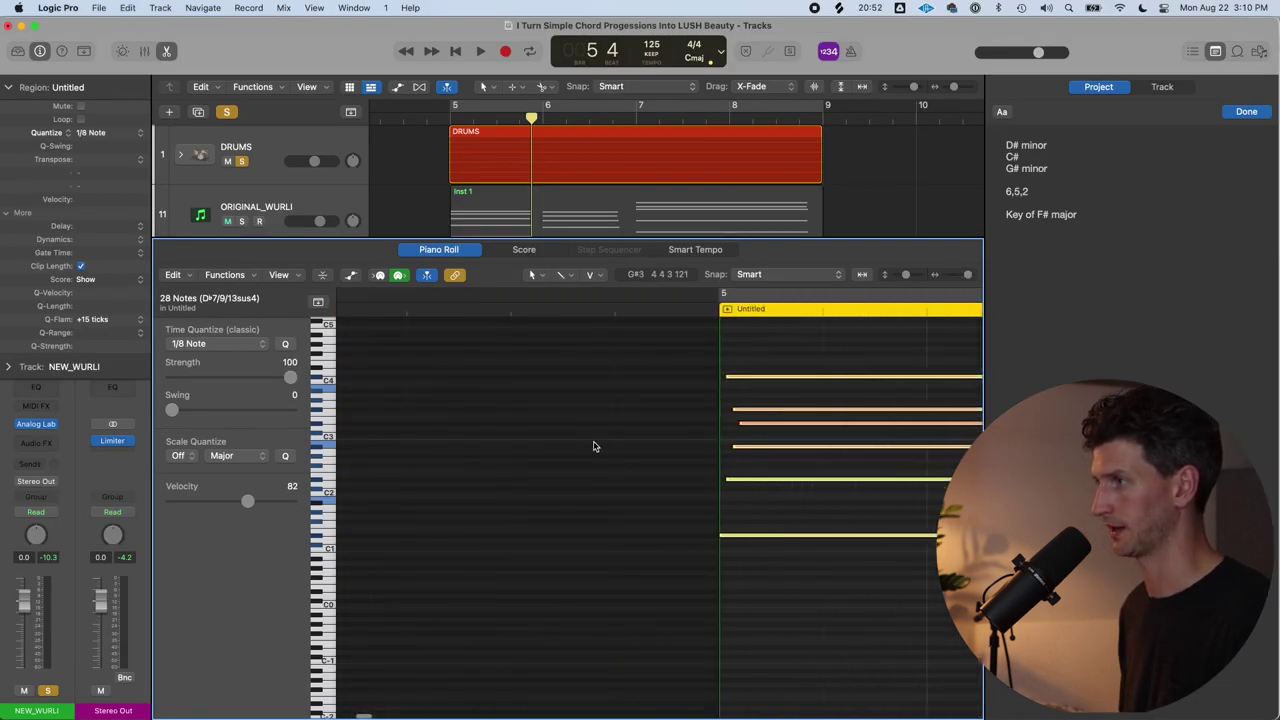
{"action": "left_click", "coordinate": [735, 525]}
{"action": "mouse_move", "coordinate": [741, 412]}
{"action": "left_mouse_down"}
{"action": "mouse_move", "coordinate": [777, 371]}
{"action": "mouse_move", "coordinate": [753, 378]}
{"action": "mouse_move", "coordinate": [736, 420]}
{"action": "left_mouse_up"}
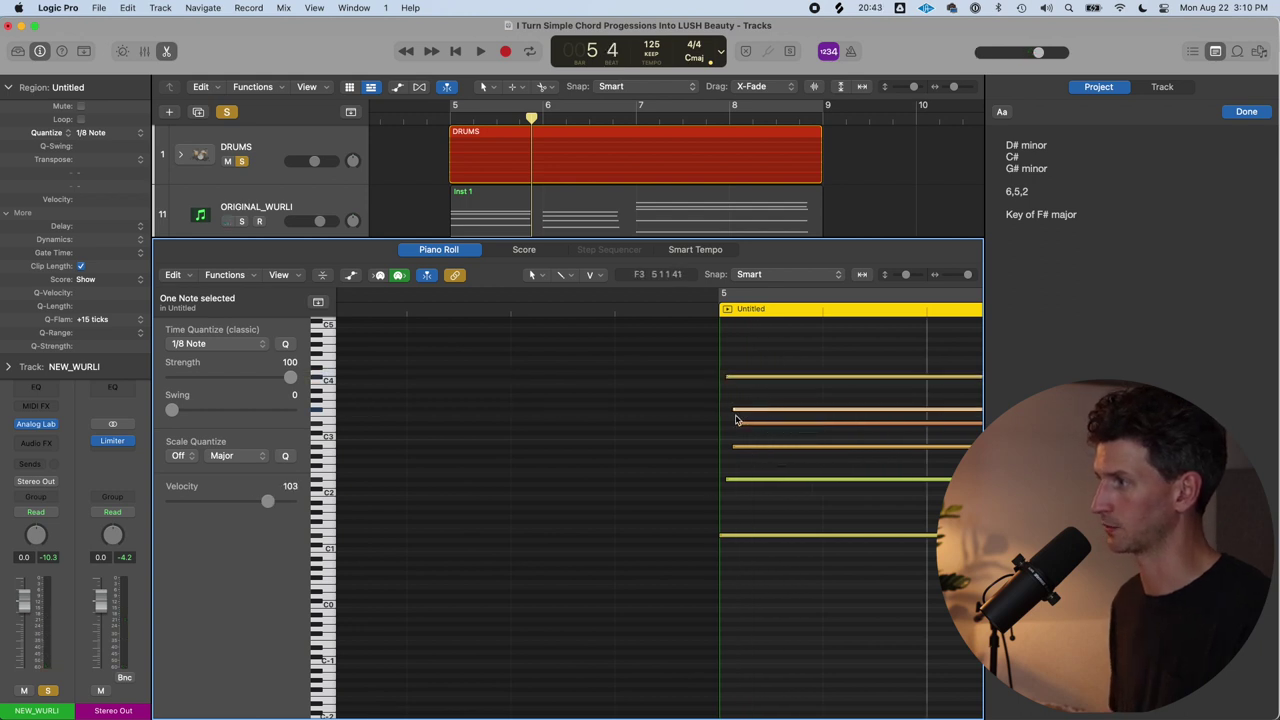
Zoom in on the bar 8 beat 2 chord and select its top note for velocity 106.
{"action": "scroll", "coordinate": [742, 420], "scroll_direction": "left", "scroll_amount": 1}
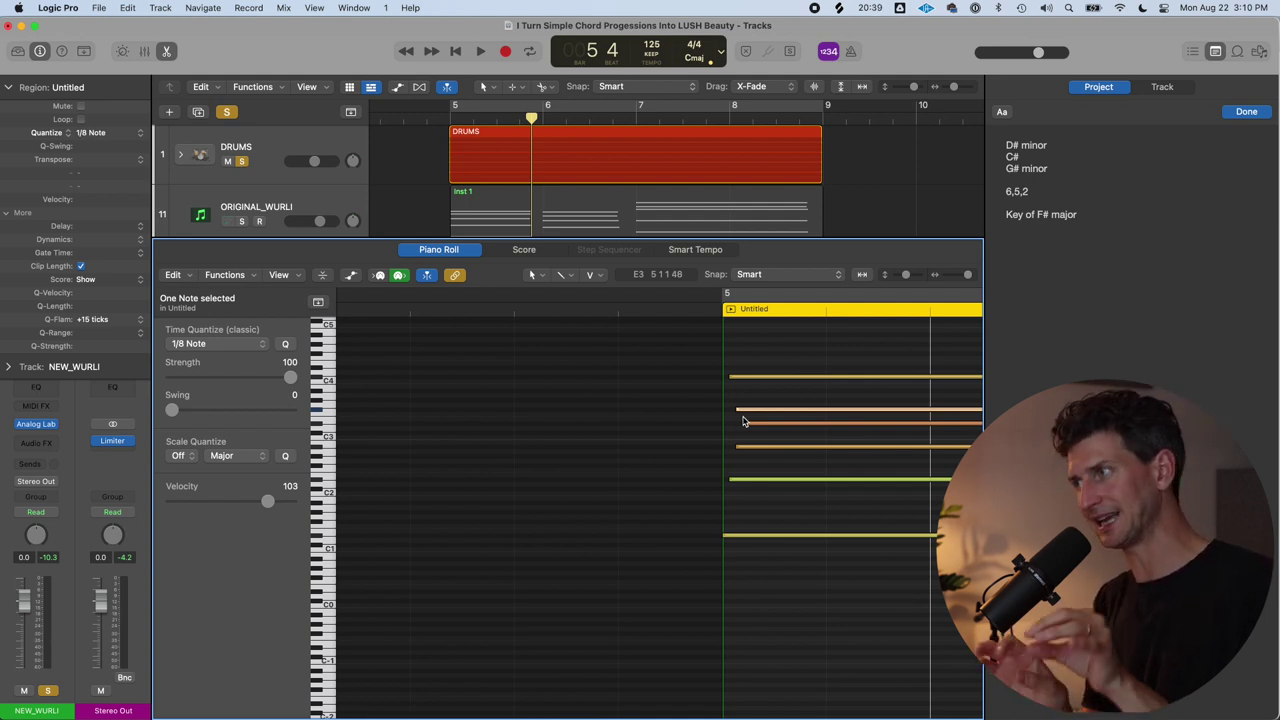
{"action": "scroll", "coordinate": [743, 421], "scroll_direction": "right", "scroll_amount": 3}
{"action": "scroll", "coordinate": [743, 421], "scroll_direction": "left", "scroll_amount": 4}
{"action": "scroll", "coordinate": [743, 421], "scroll_direction": "right", "scroll_amount": 2}
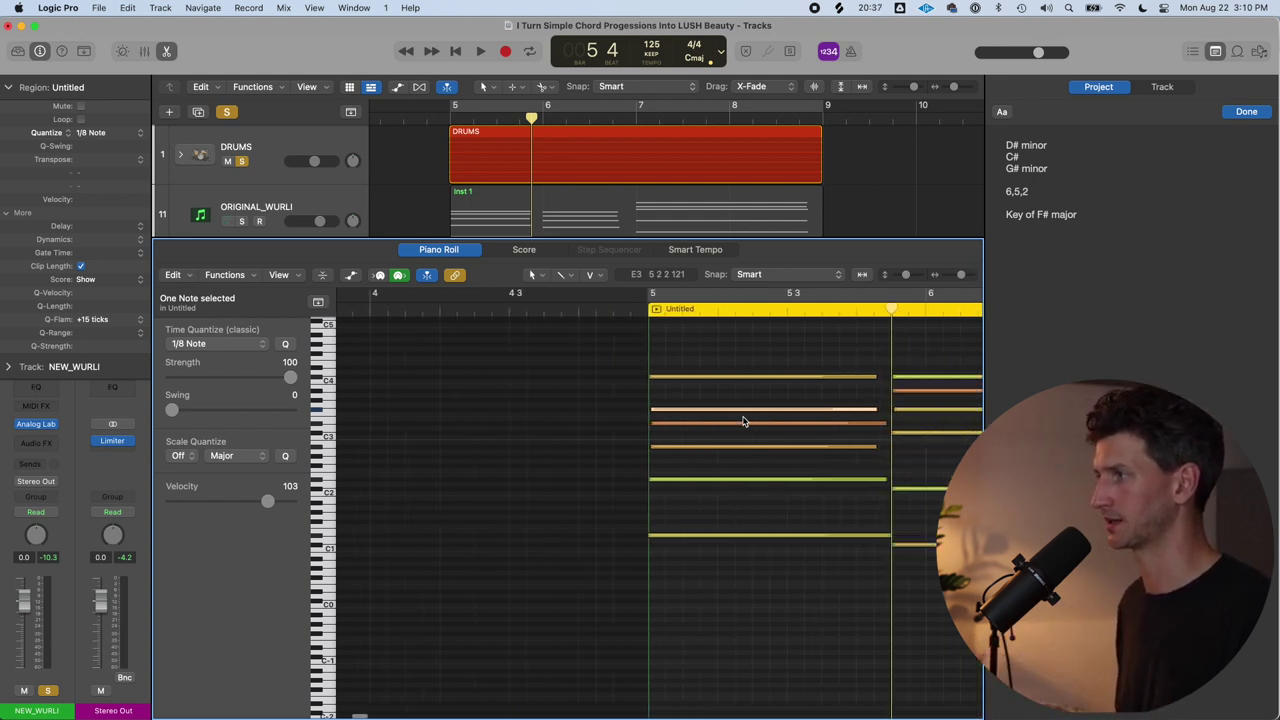
{"action": "scroll", "coordinate": [743, 421], "scroll_direction": "right", "scroll_amount": 5}
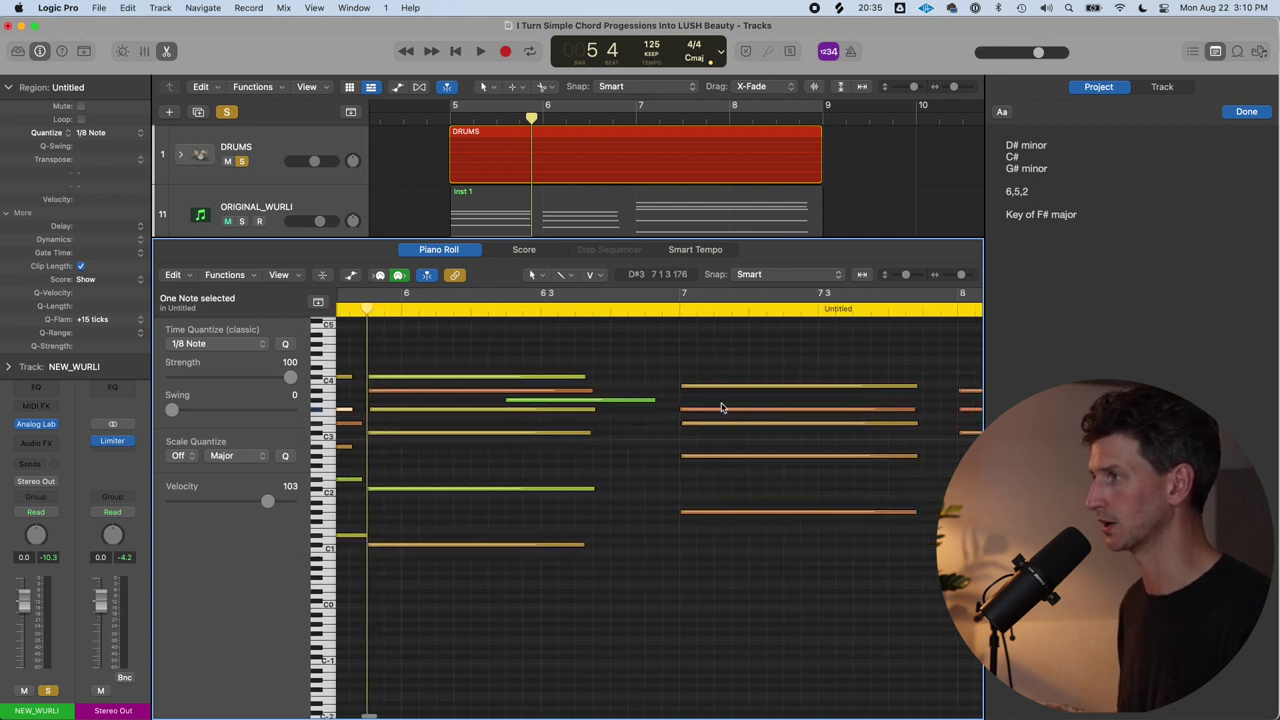
{"action": "scroll", "coordinate": [640, 360], "scroll_direction": "right", "scroll_amount": 2}
{"action": "left_click", "coordinate": [577, 310]}
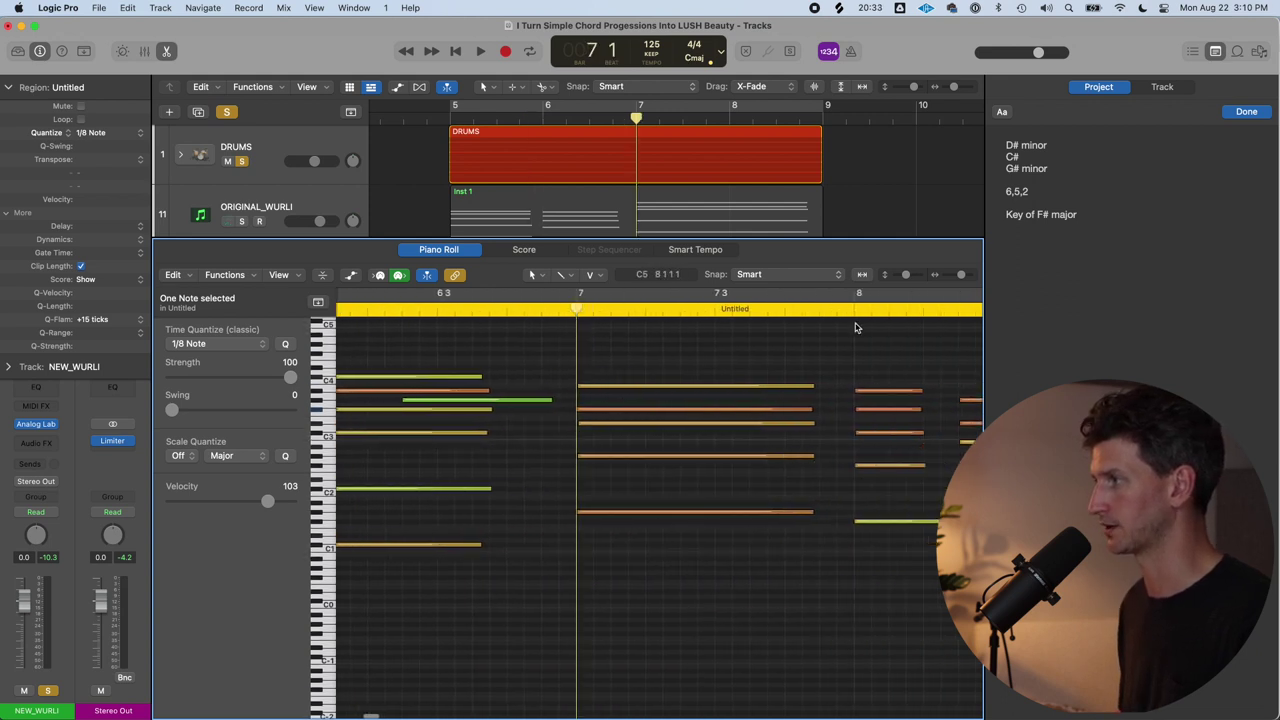
{"action": "left_click", "coordinate": [850, 312]}
{"action": "scroll", "coordinate": [753, 344], "scroll_direction": "right", "scroll_amount": 6}
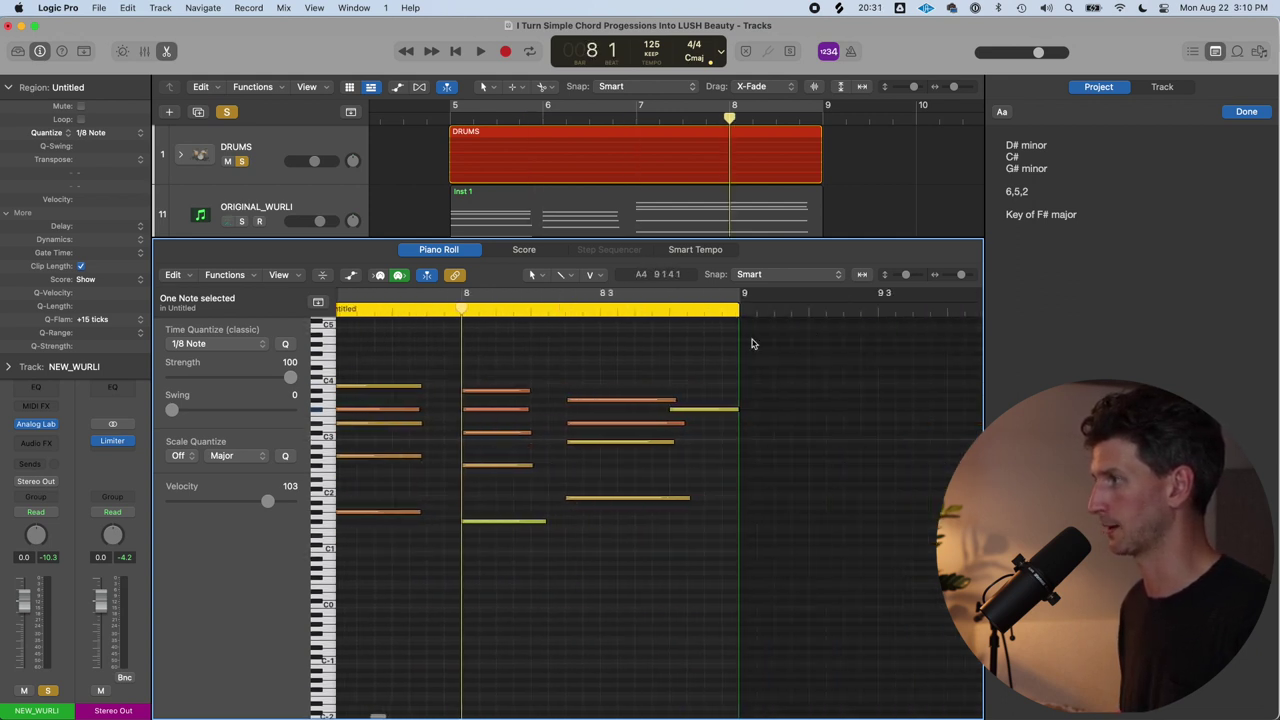
{"action": "left_click", "coordinate": [575, 314]}
{"action": "key", "text": "super+Right"}
{"action": "key", "text": "super+Right"}
{"action": "key", "text": "super+Right"}
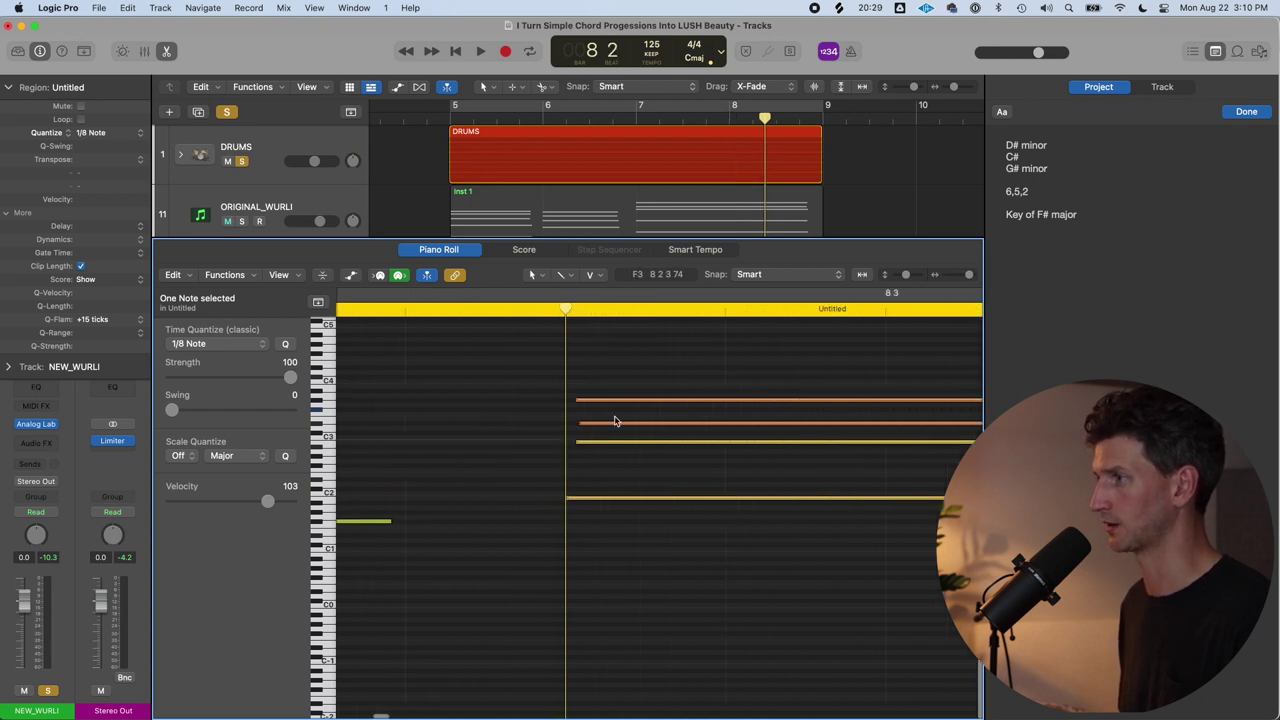
{"action": "left_click", "coordinate": [600, 405]}
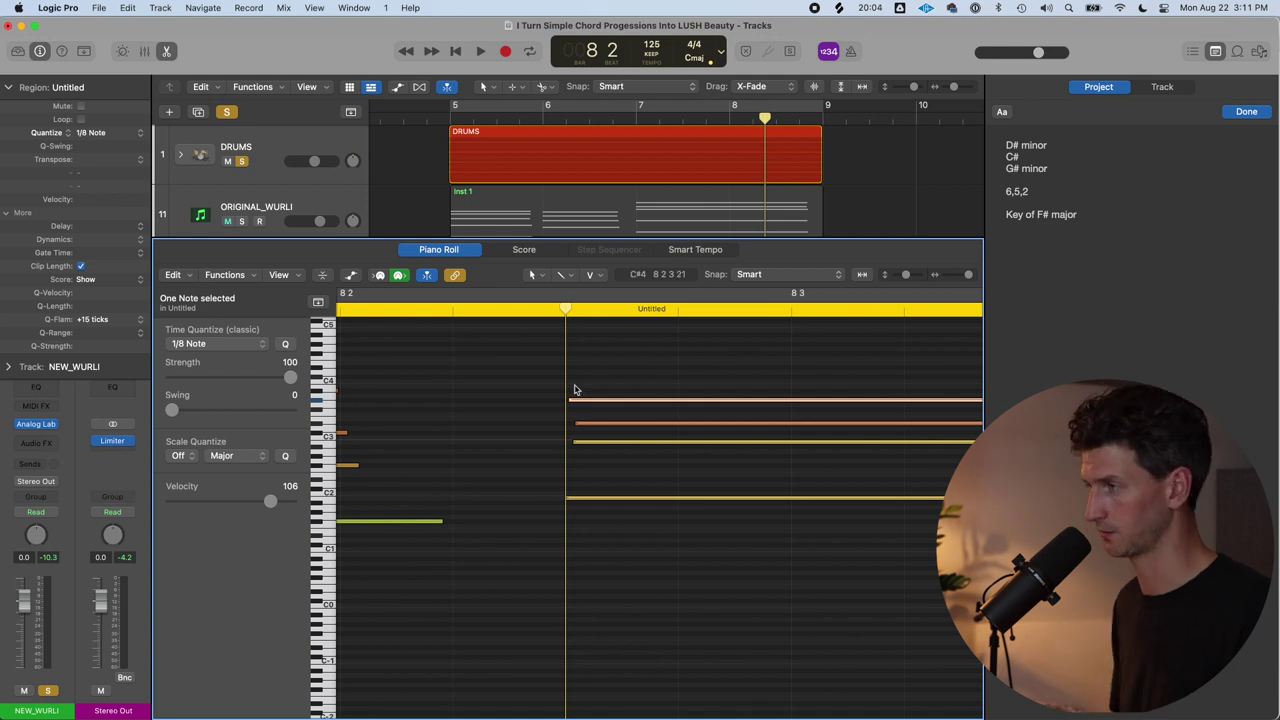
Set the Piano Roll nudge value to 10 ticks from the note's context menu.
{"action": "right_click", "coordinate": [583, 401]}
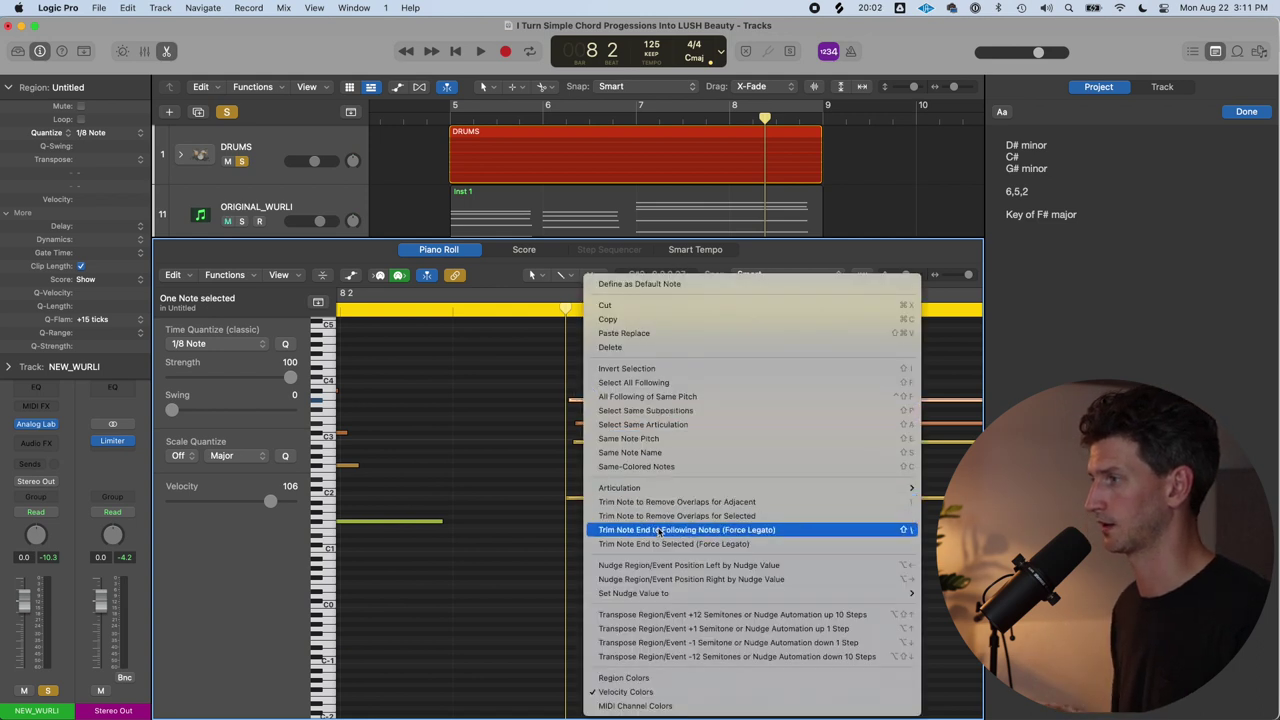
{"action": "mouse_move", "coordinate": [628, 597]}
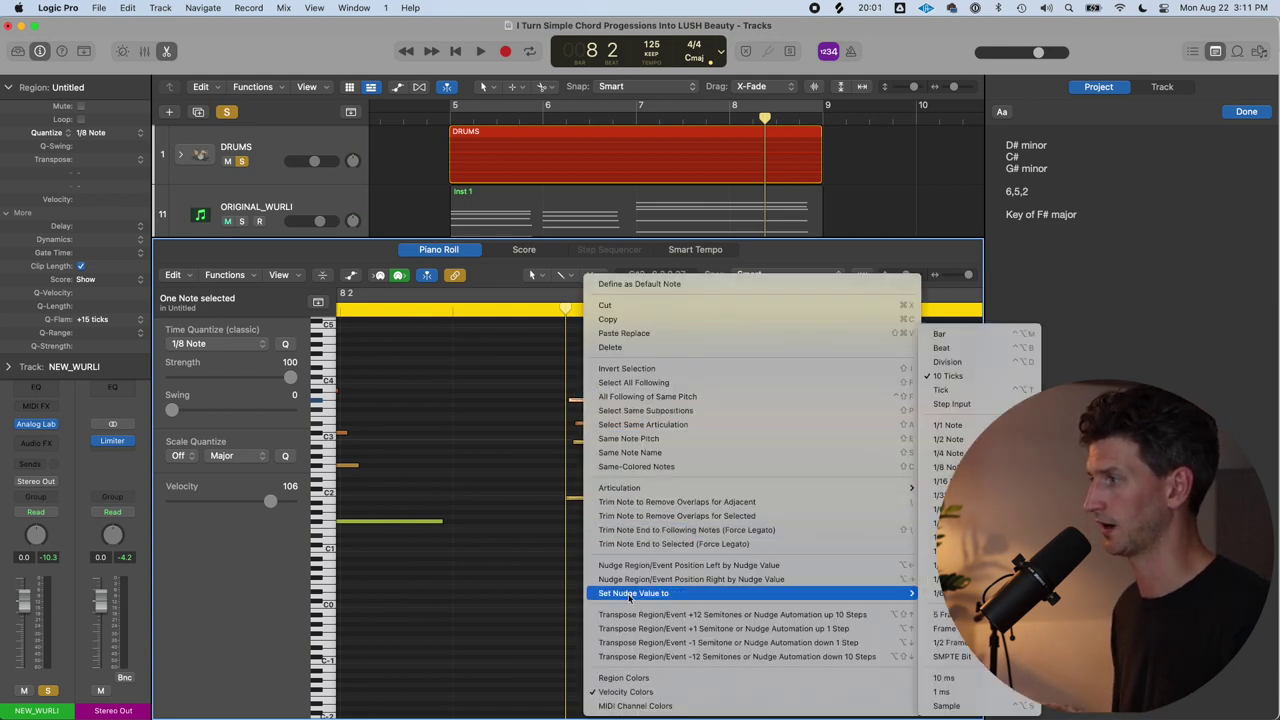
{"action": "left_click", "coordinate": [961, 377]}
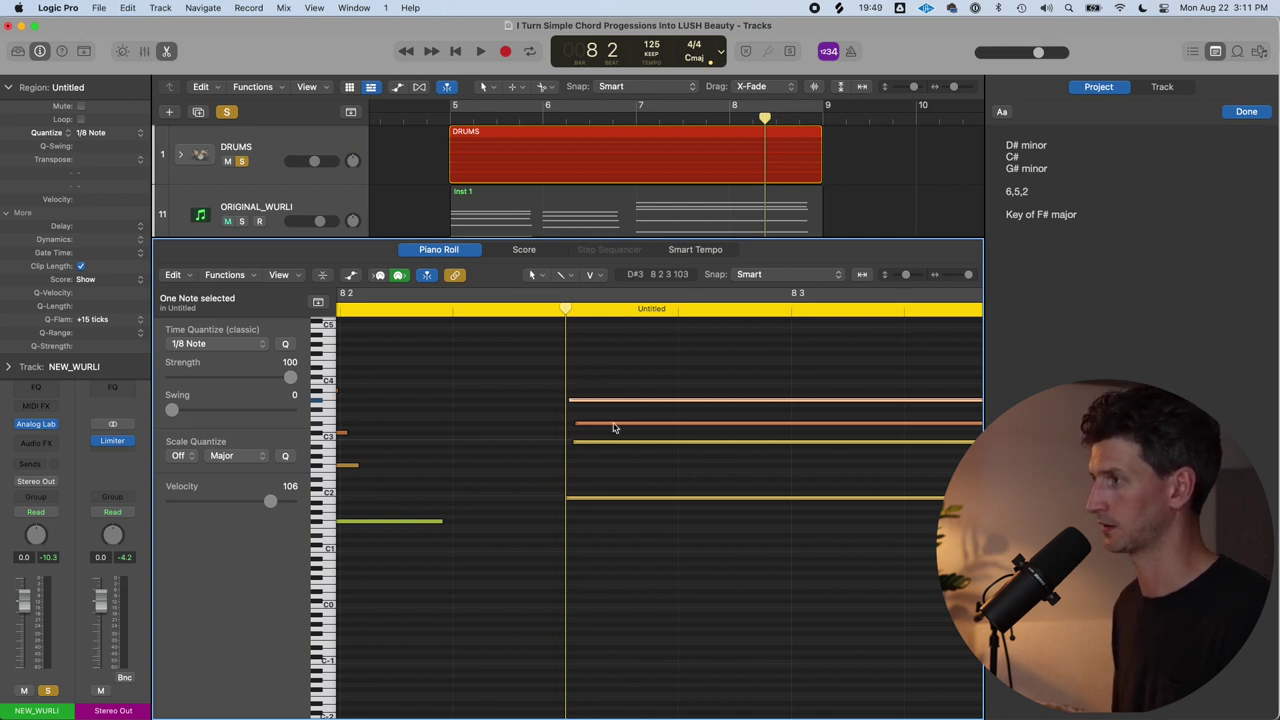
Select the D3 and B2 notes of the bar 8 chord to nudge them apart.
{"action": "left_click", "coordinate": [615, 424]}
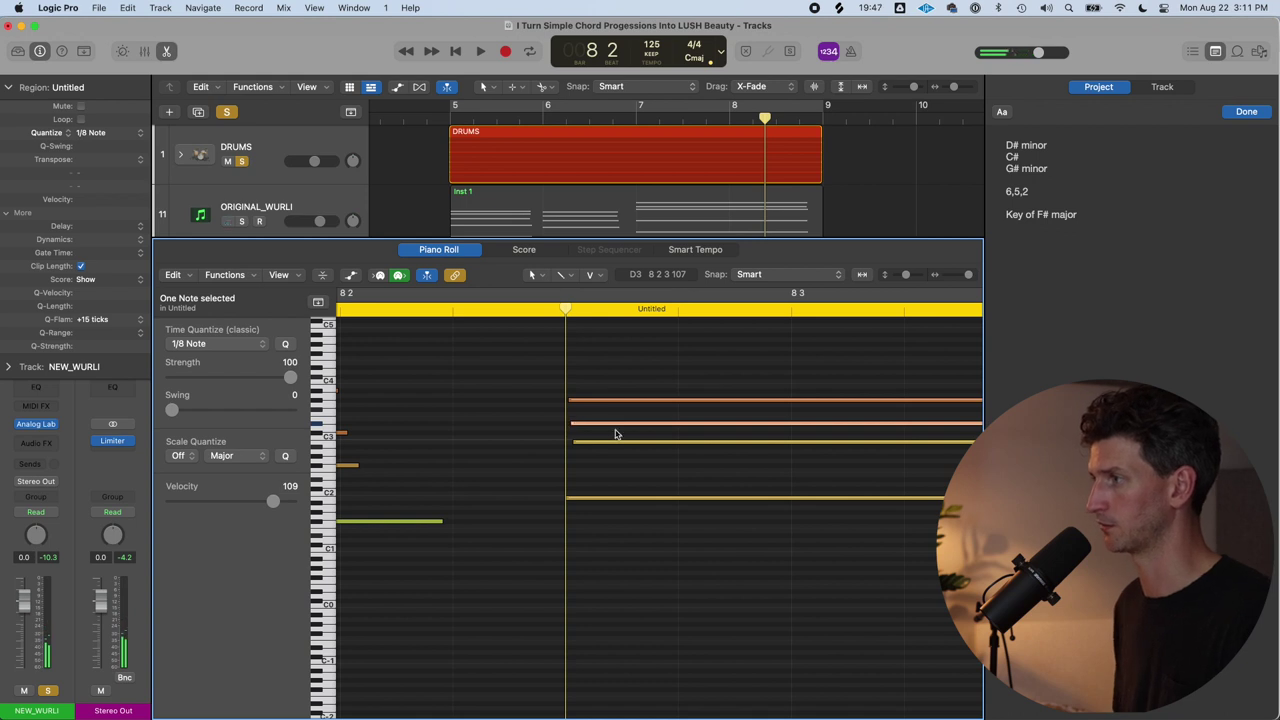
{"action": "left_click", "coordinate": [603, 443]}
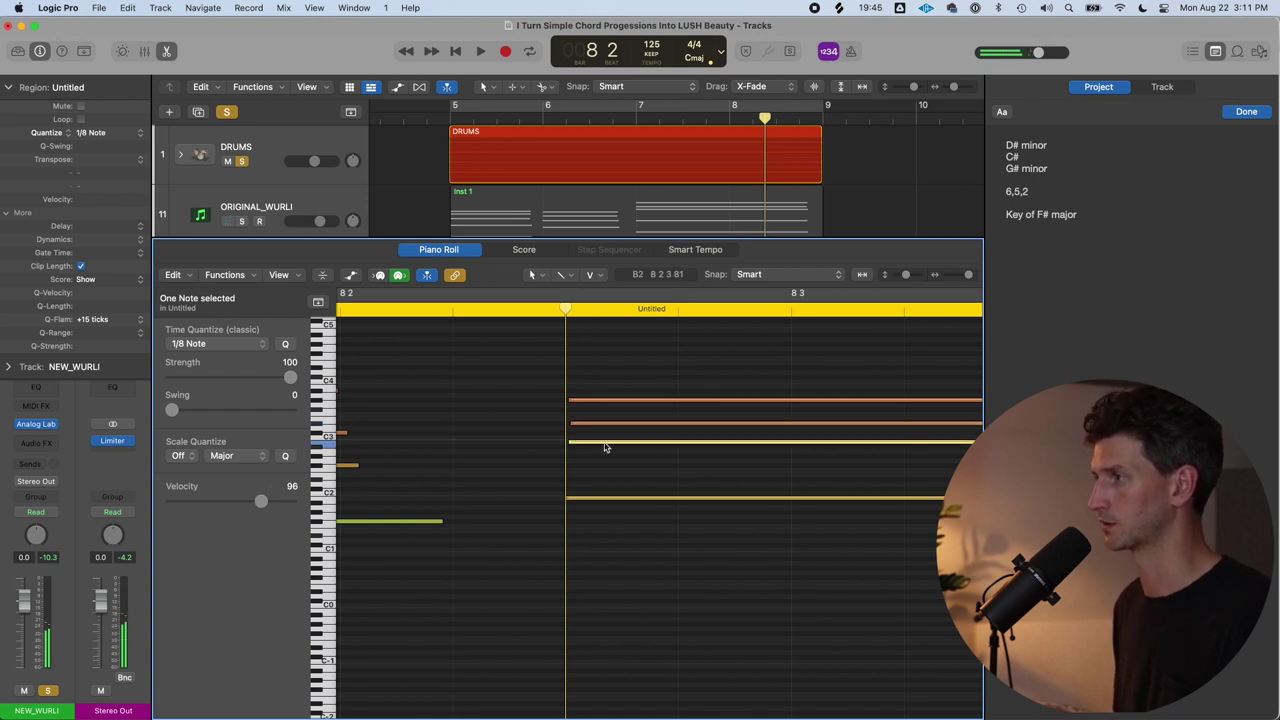
{"action": "scroll", "coordinate": [595, 440], "scroll_direction": "down", "scroll_amount": 6}
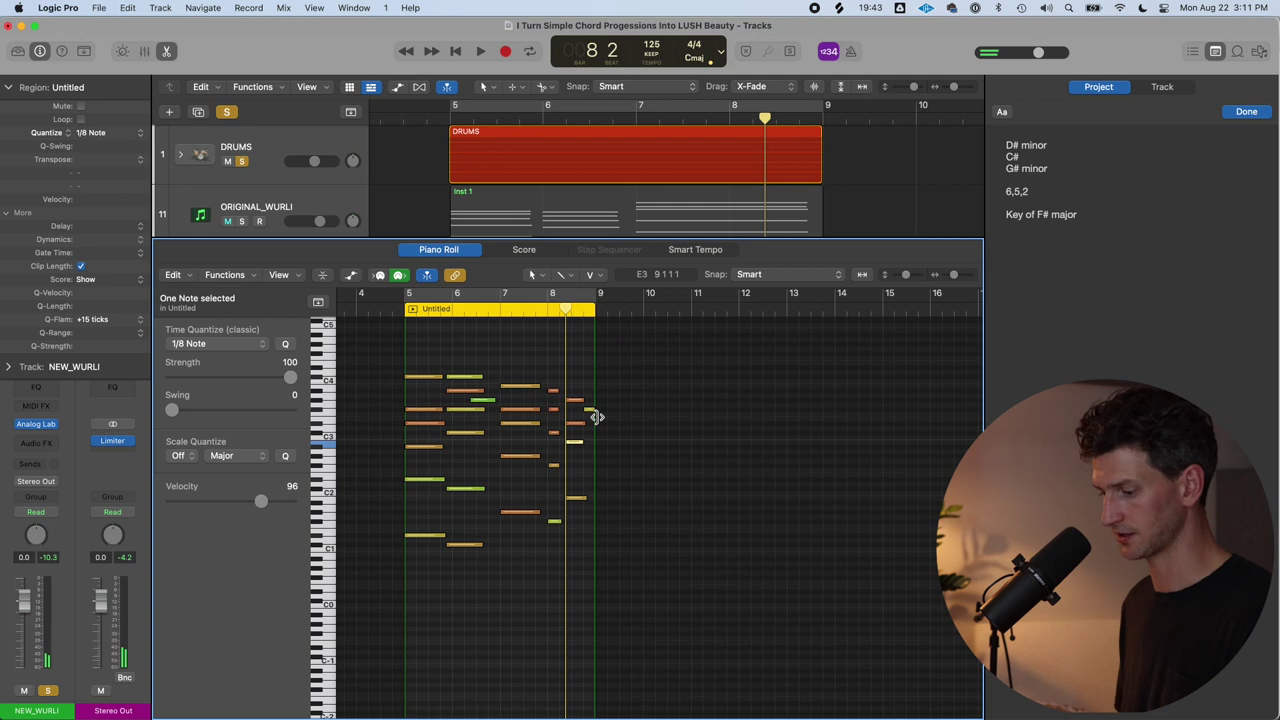
Enable a cycle range over bars 5–9 and play back the progression.
{"action": "key", "text": "c"}
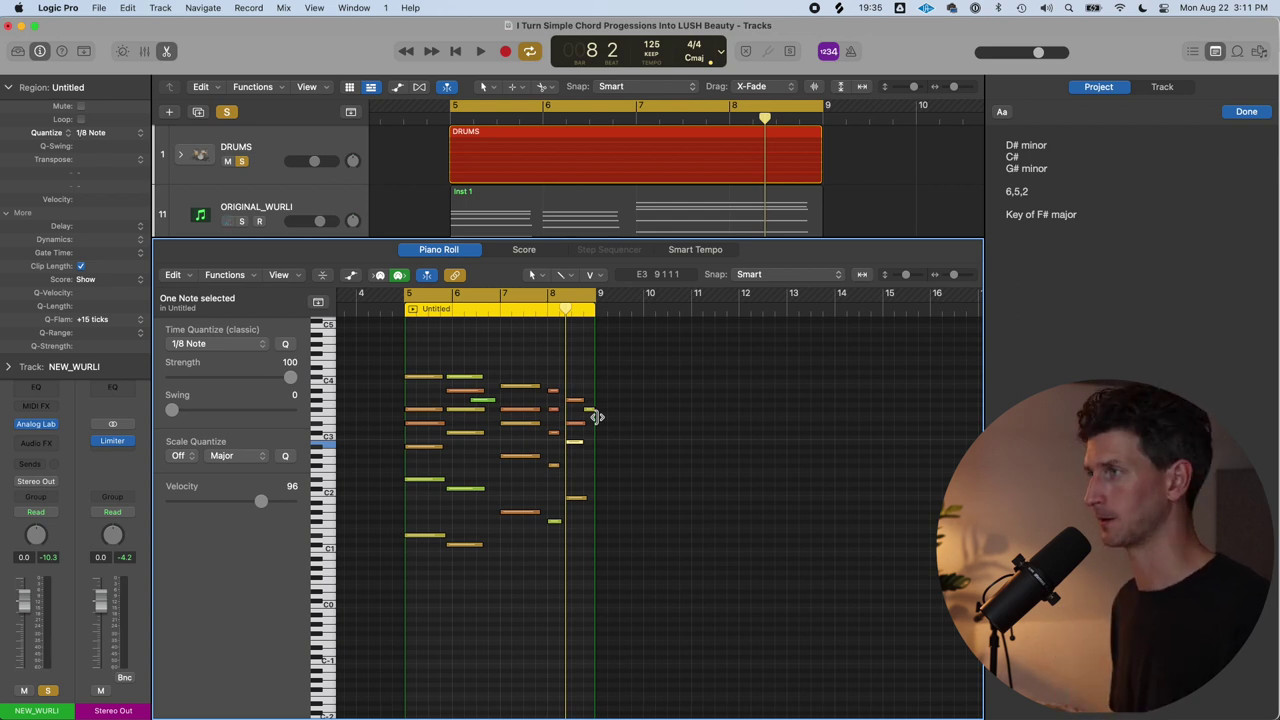
{"action": "key", "text": "space"}
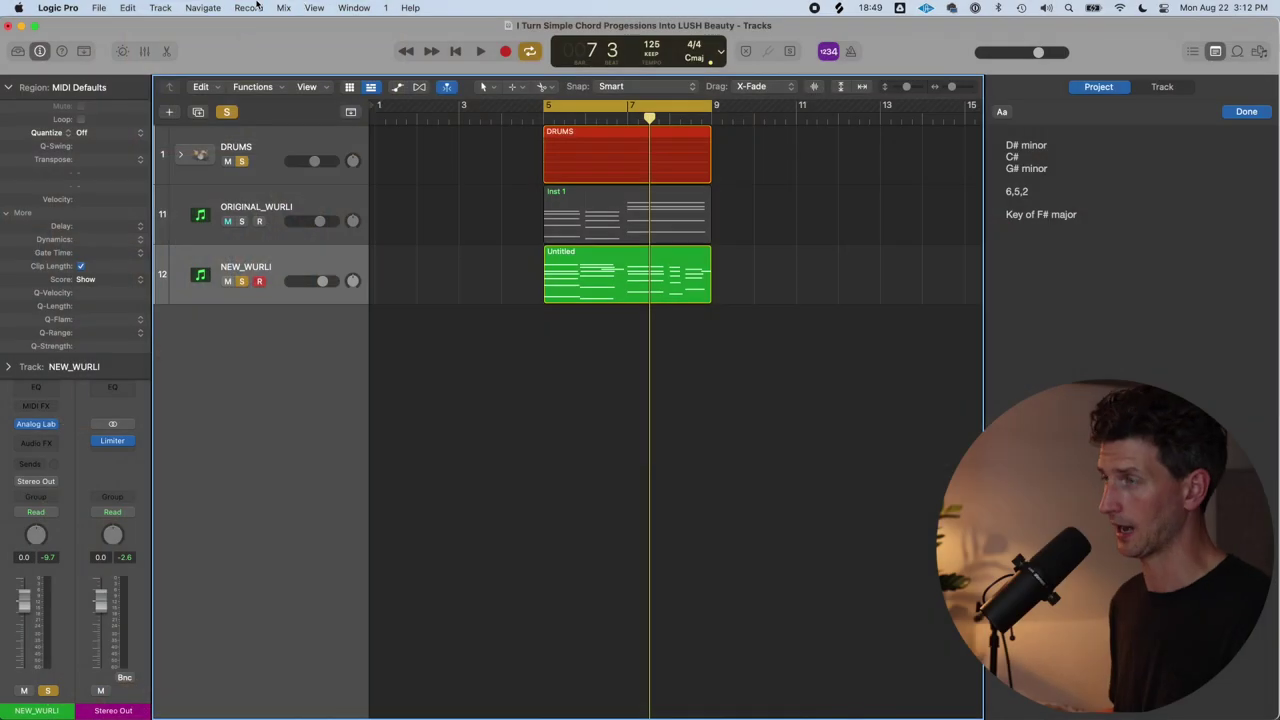
Turn off Solo and repeat NEW_WURLI's Untitled region right after itself with Cmd+R.
{"action": "left_click", "coordinate": [227, 112]}
{"action": "scroll", "coordinate": [526, 334], "scroll_direction": "down", "scroll_amount": 3}
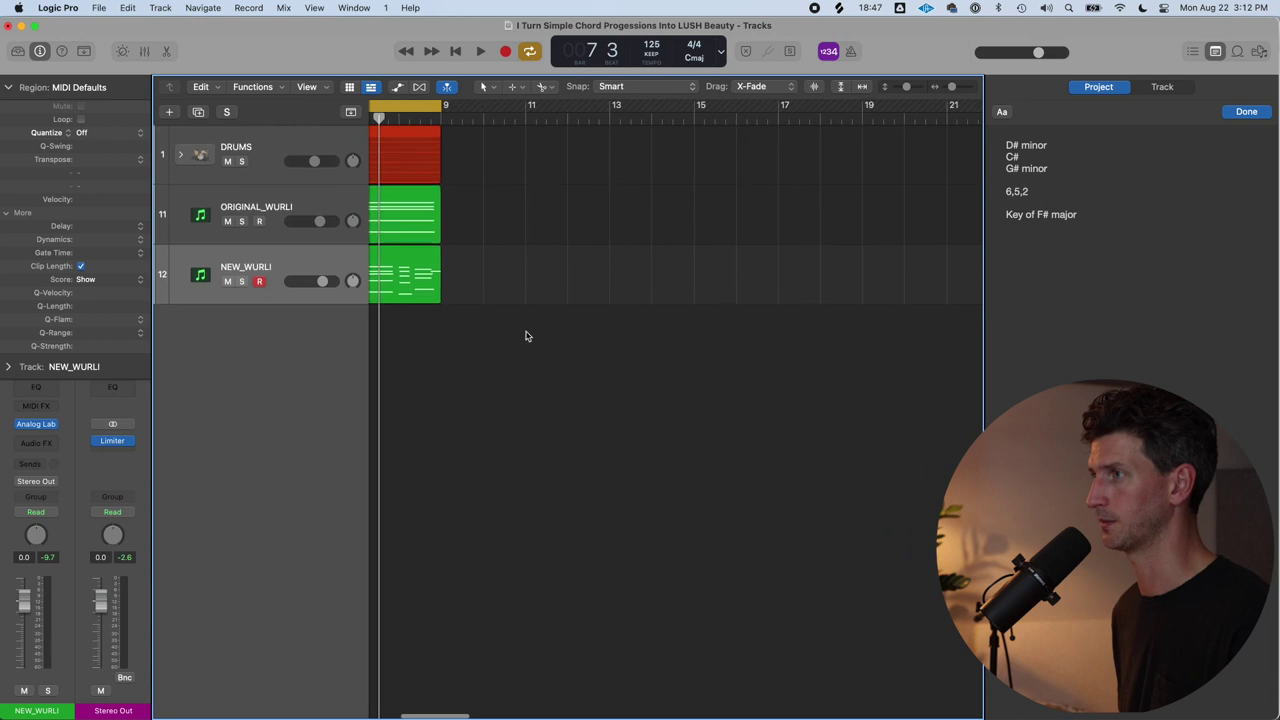
{"action": "scroll", "coordinate": [577, 337], "scroll_direction": "up", "scroll_amount": 3}
{"action": "left_click", "coordinate": [582, 298]}
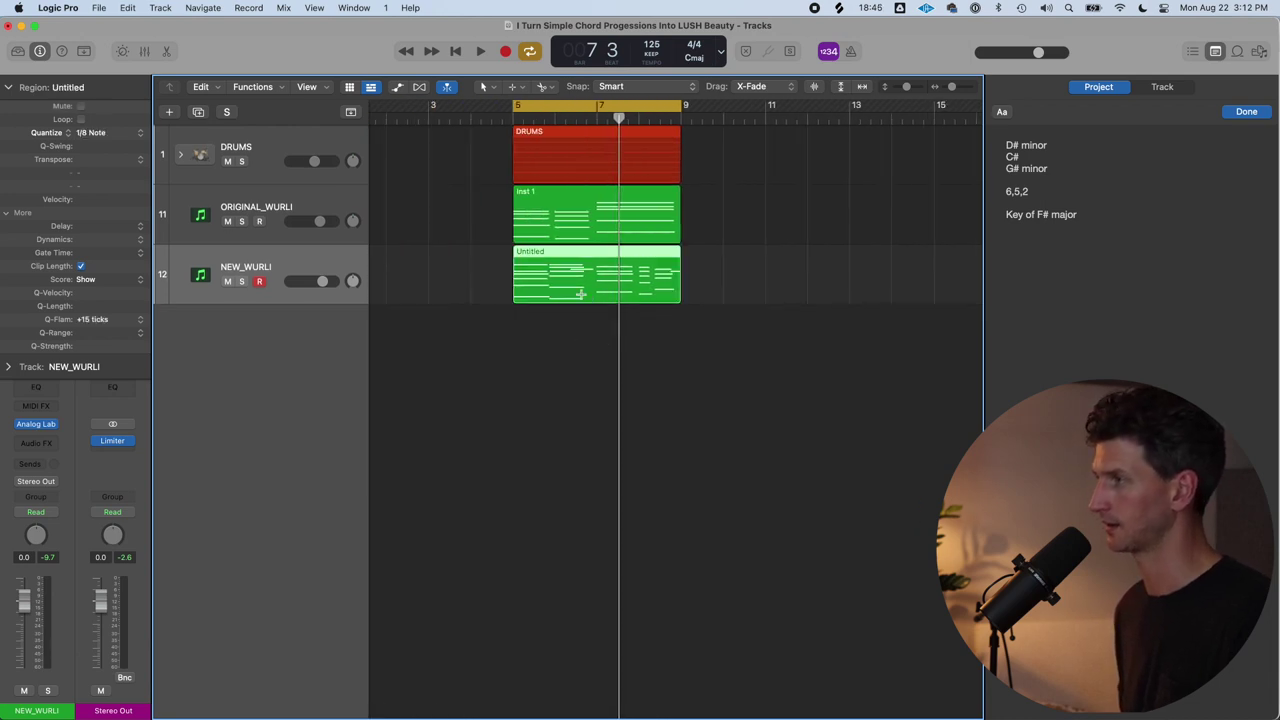
{"action": "key", "text": "super+r"}
Join both Untitled regions into one spanning bars 5–13 and open it in the Piano Roll.
{"action": "left_click_drag", "start_coordinate": [852, 386], "coordinate": [620, 307]}
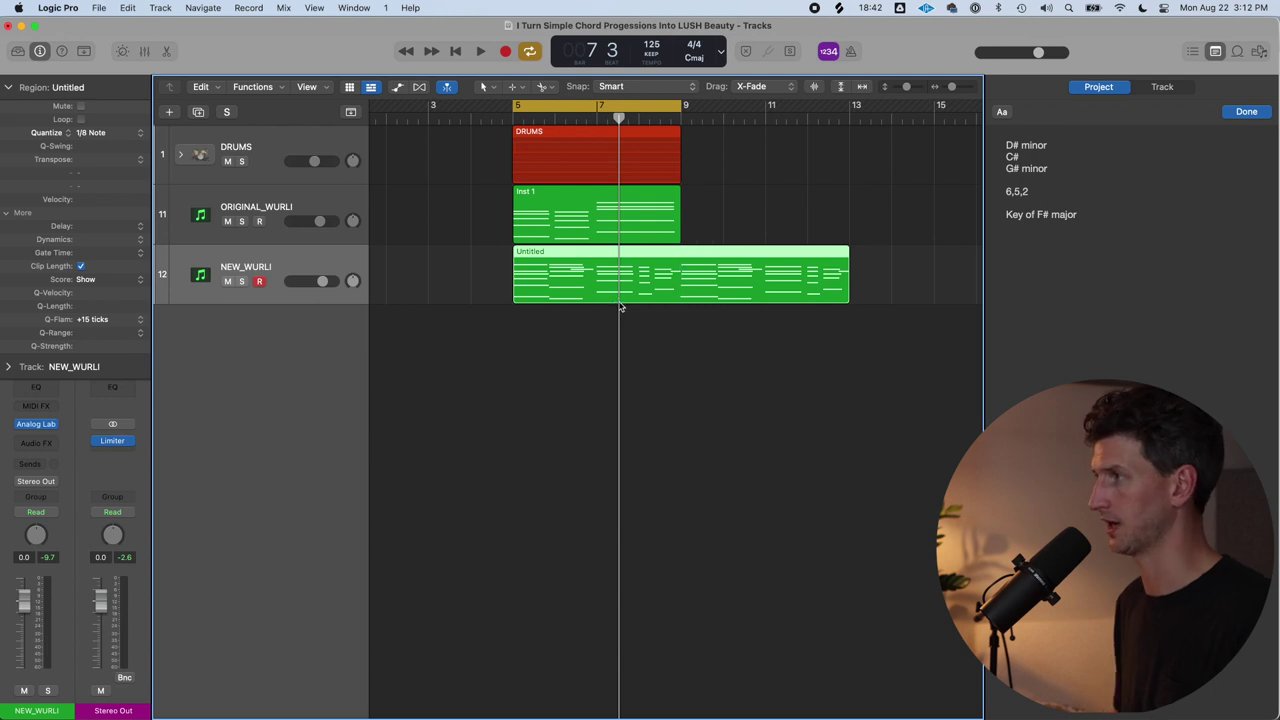
{"action": "left_click", "coordinate": [681, 116]}
{"action": "left_click", "coordinate": [723, 357]}
{"action": "double_click", "coordinate": [724, 295]}
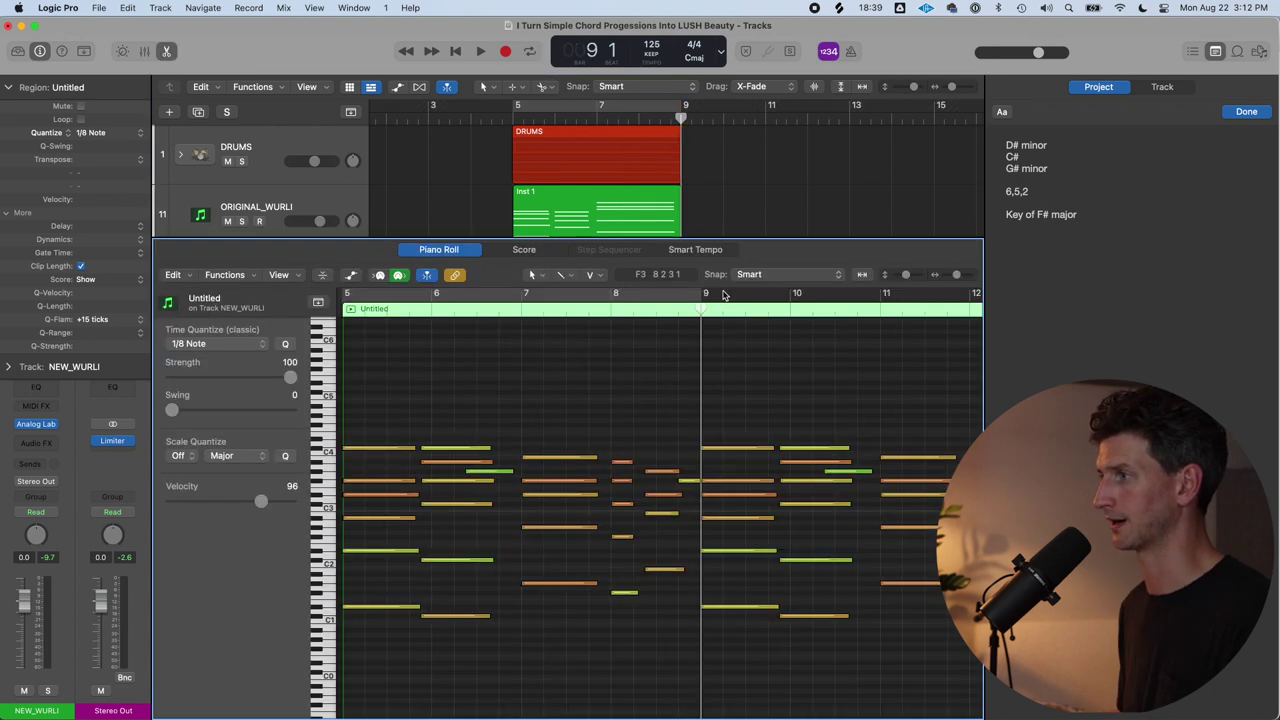
{"action": "scroll", "coordinate": [729, 477], "scroll_direction": "right", "scroll_amount": 5}
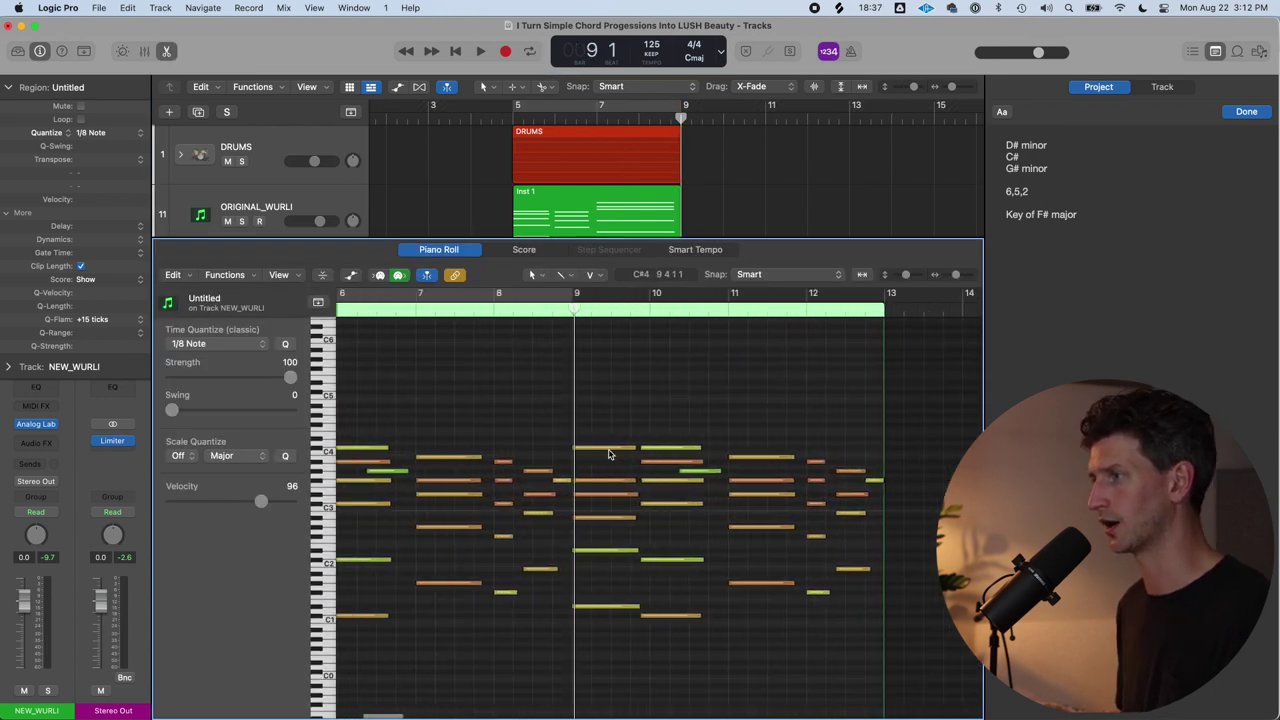
{"action": "scroll", "coordinate": [609, 454], "scroll_direction": "left", "scroll_amount": 3}
{"action": "scroll", "coordinate": [609, 454], "scroll_direction": "right", "scroll_amount": 5}
{"action": "scroll", "coordinate": [617, 454], "scroll_direction": "left", "scroll_amount": 6}
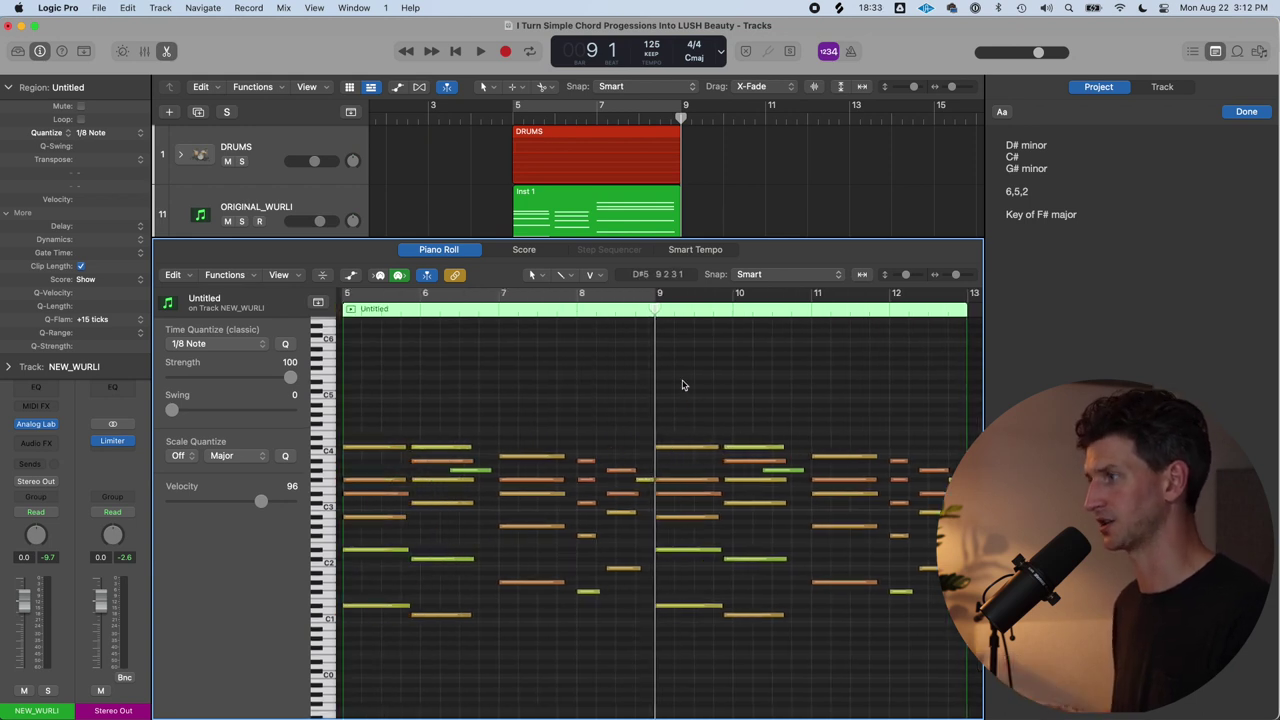
{"action": "left_click_drag", "start_coordinate": [683, 391], "coordinate": [980, 666]}
{"action": "left_click", "coordinate": [921, 654]}
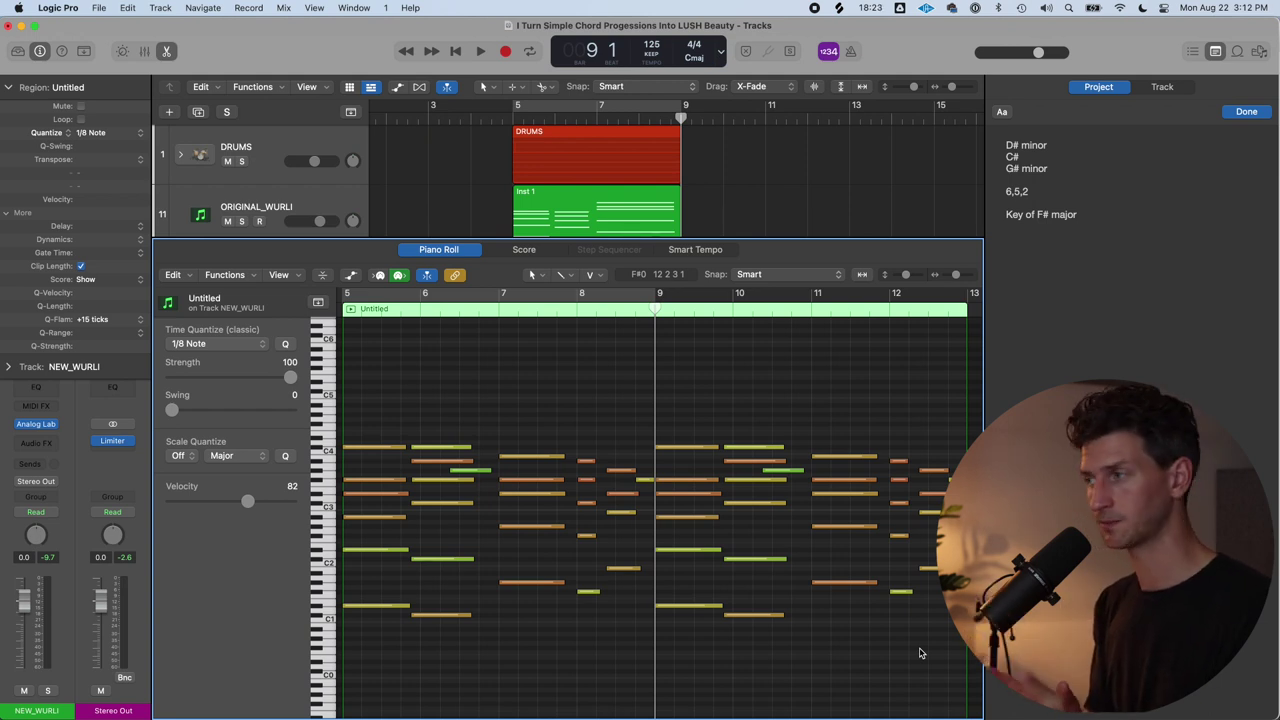
{"action": "left_click_drag", "start_coordinate": [900, 435], "coordinate": [930, 518]}
{"action": "left_click", "coordinate": [830, 472]}
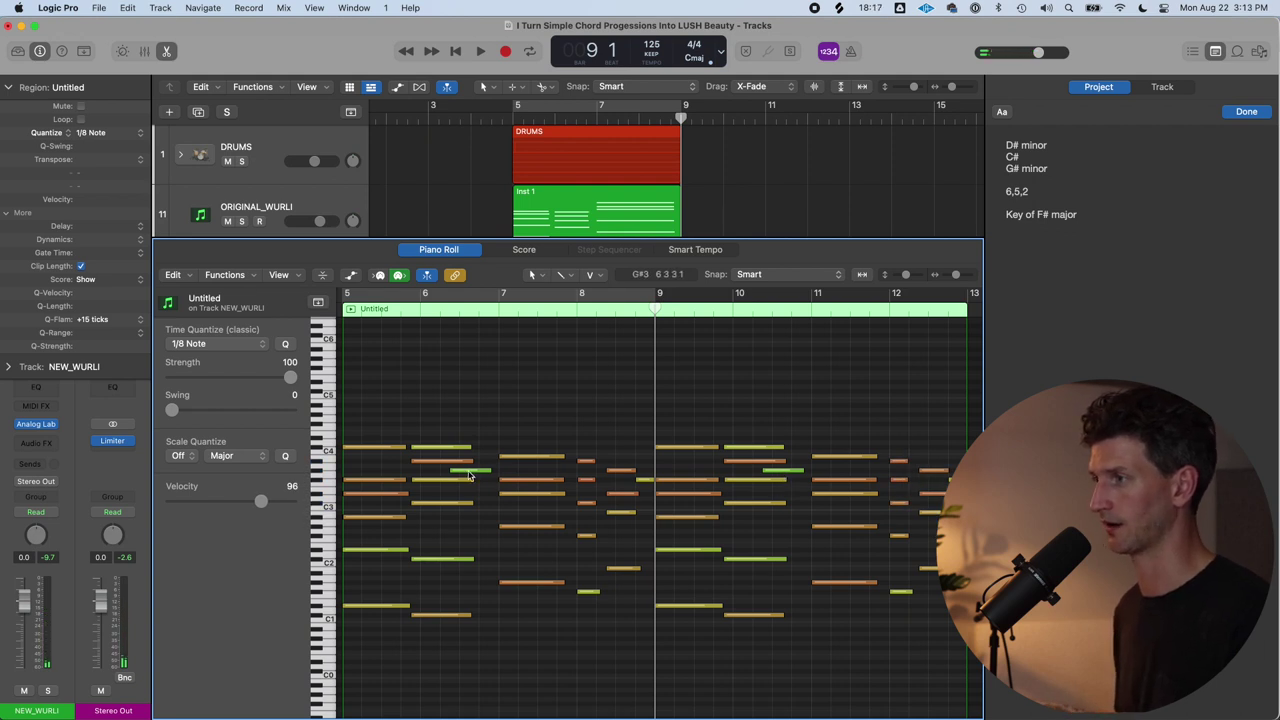
{"action": "mouse_move", "coordinate": [470, 476]}
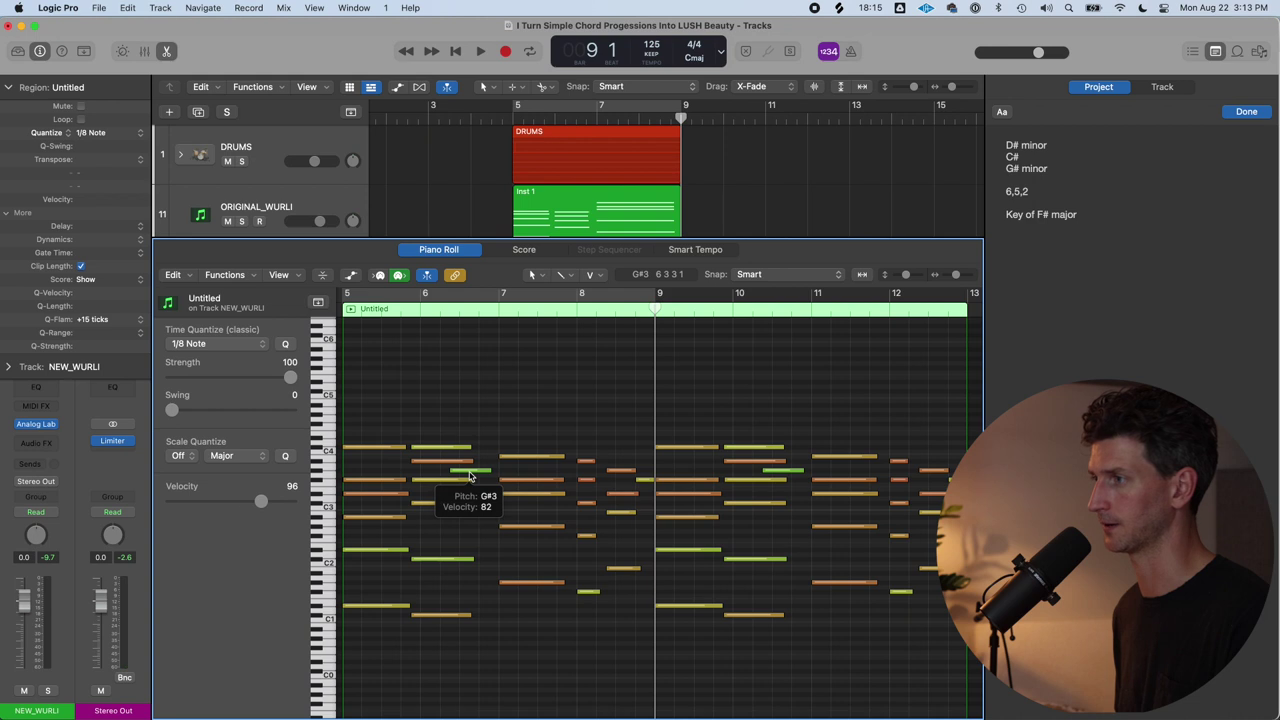
{"action": "left_click", "coordinate": [470, 474]}
{"action": "left_click", "coordinate": [645, 483]}
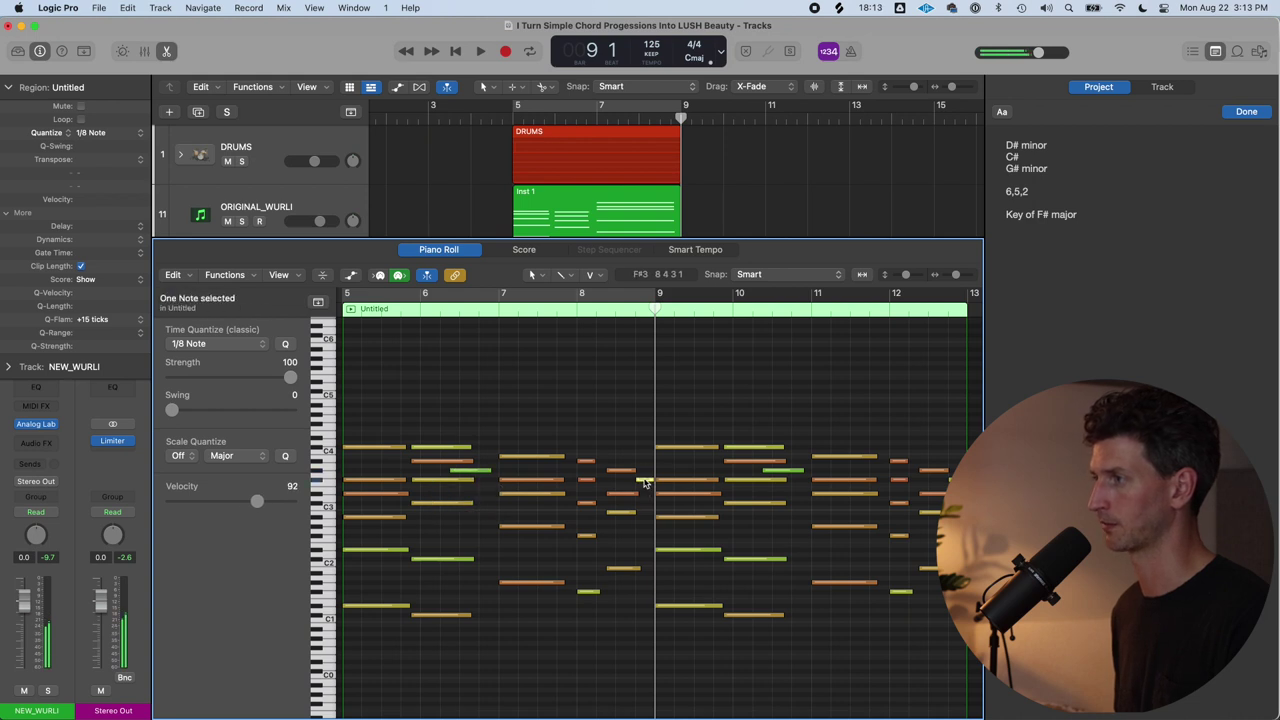